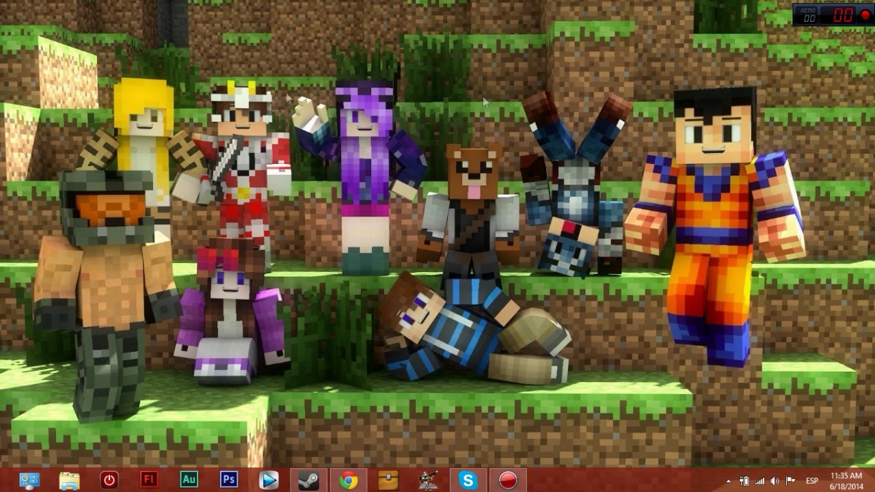
Turn on Show desktop icons from the desktop's right-click View menu
right_click(493, 313)
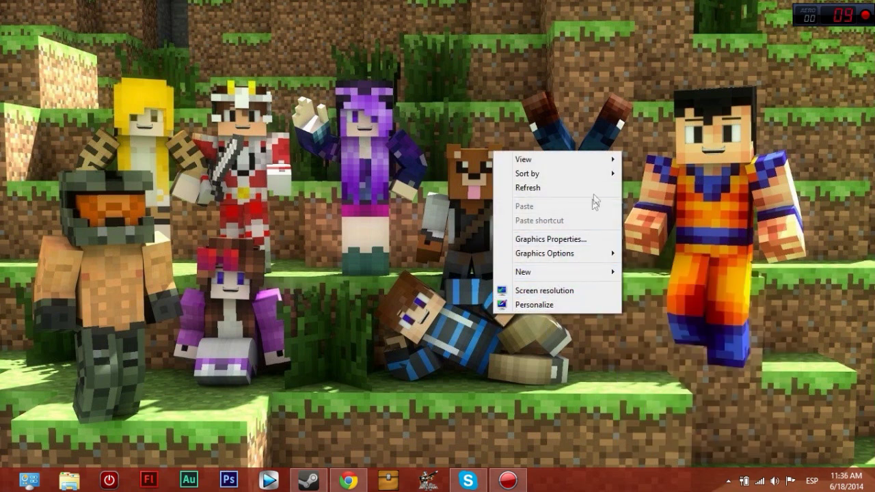
mouse_move(540, 272)
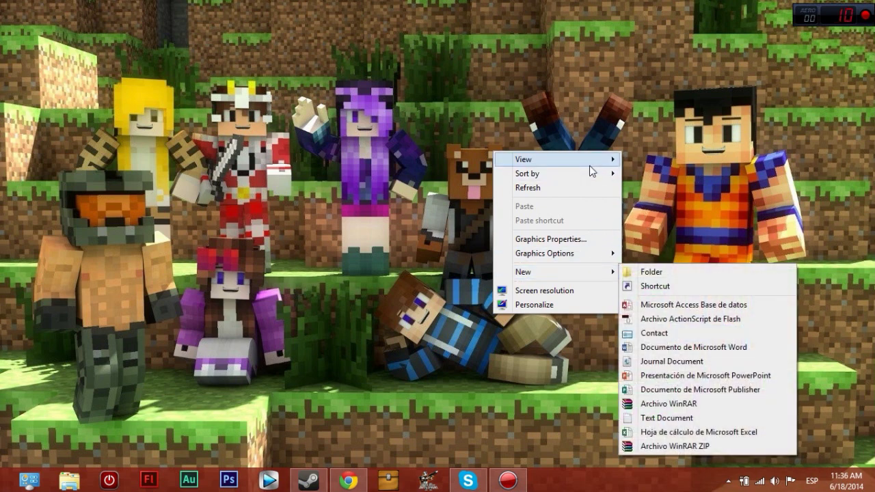
mouse_move(553, 160)
click(634, 240)
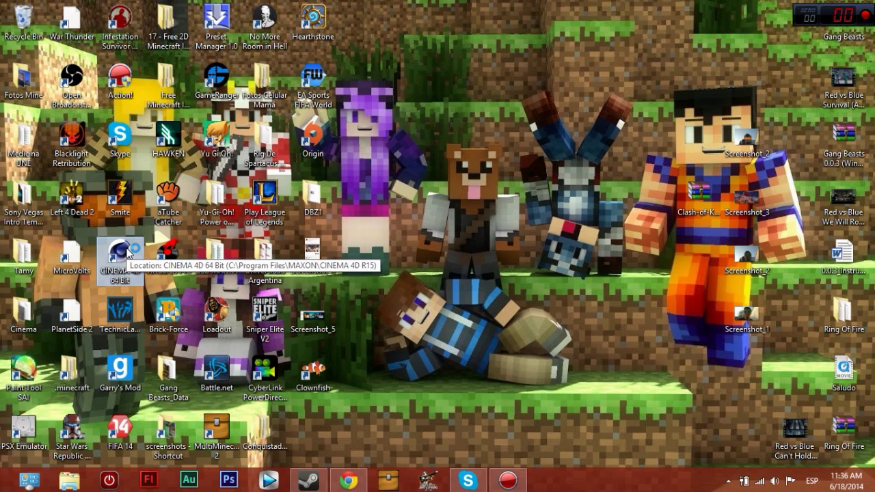
Launch Cinema 4D and browse the Cinema folder's scene files, such as Fercho and NuevoSpartanus
double_click(127, 252)
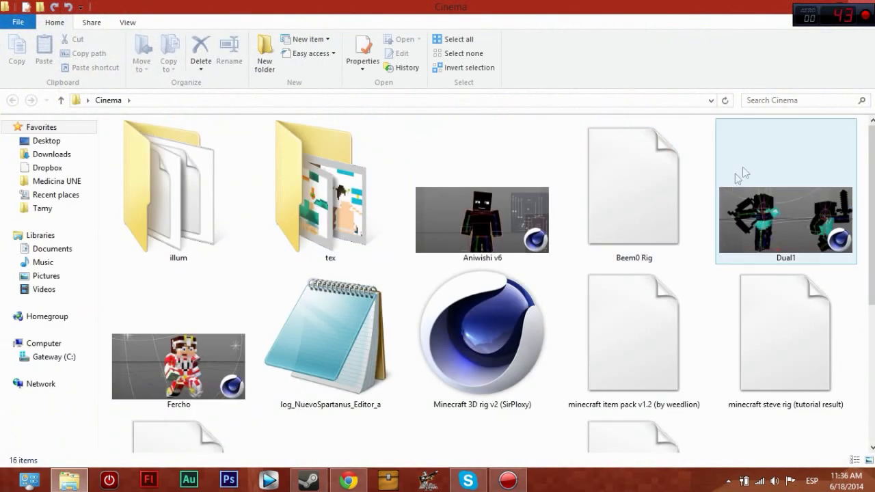
mouse_move(870, 222)
mouse_down()
mouse_move(869, 328)
mouse_move(873, 281)
mouse_up()
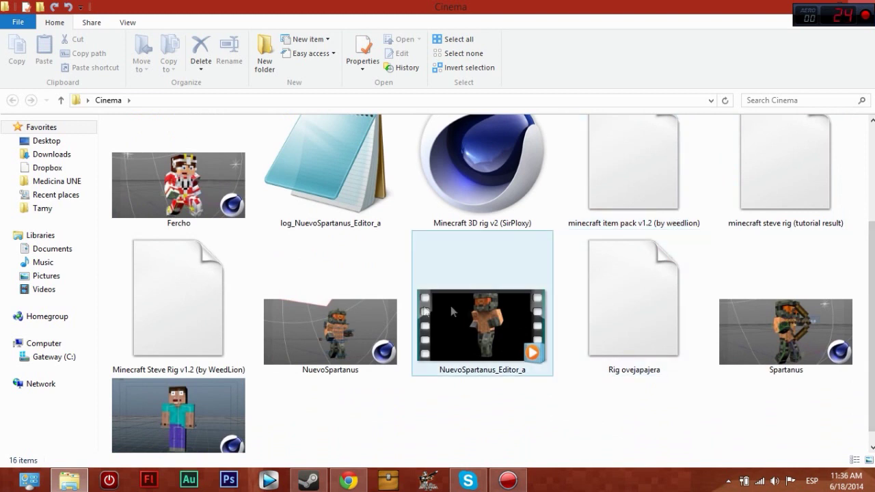
click(117, 153)
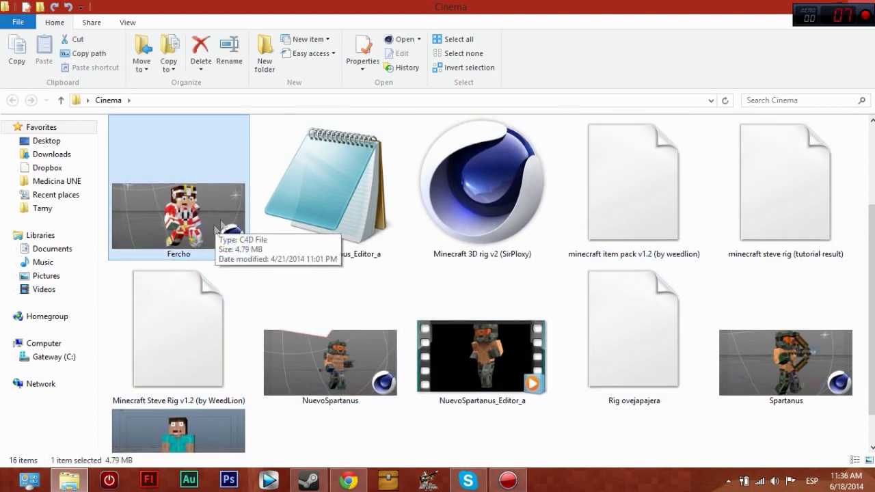
click(378, 357)
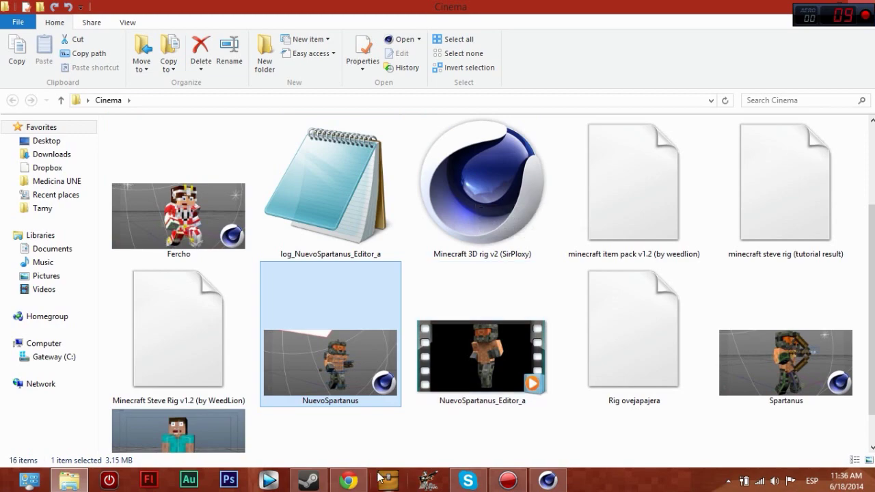
click(535, 482)
click(536, 482)
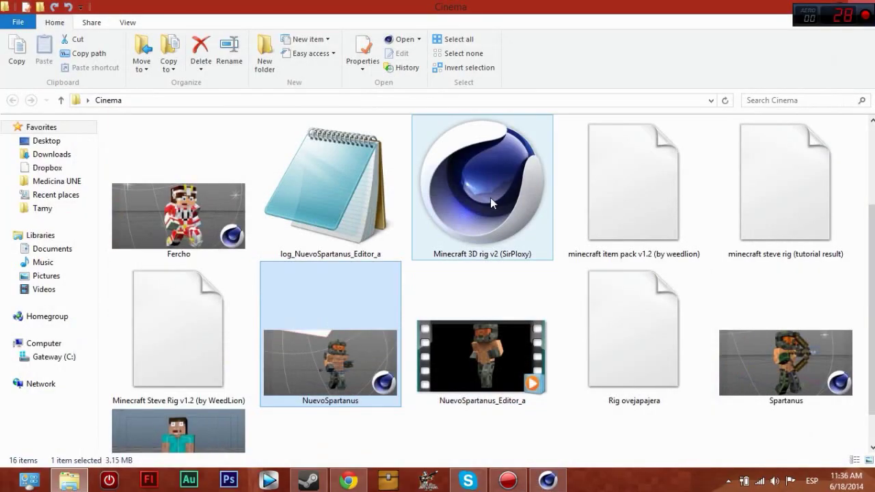
Open Minecraft 3D rig v2, dismiss the missing-plugins warning, frame the rig and select Steve Rig
double_click(490, 197)
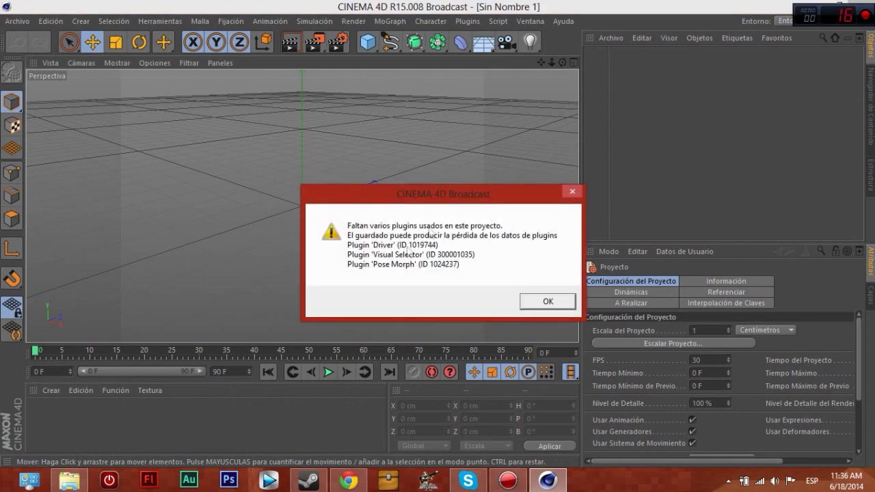
click(540, 301)
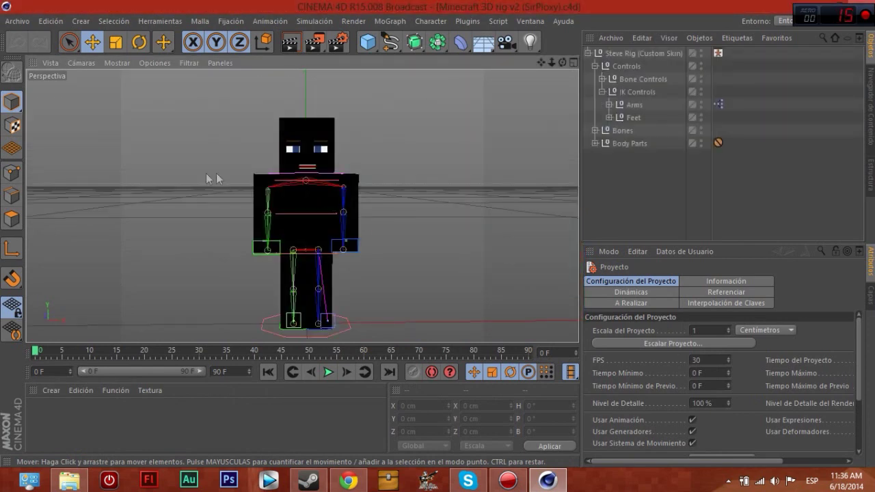
scroll(232, 177, up, 5)
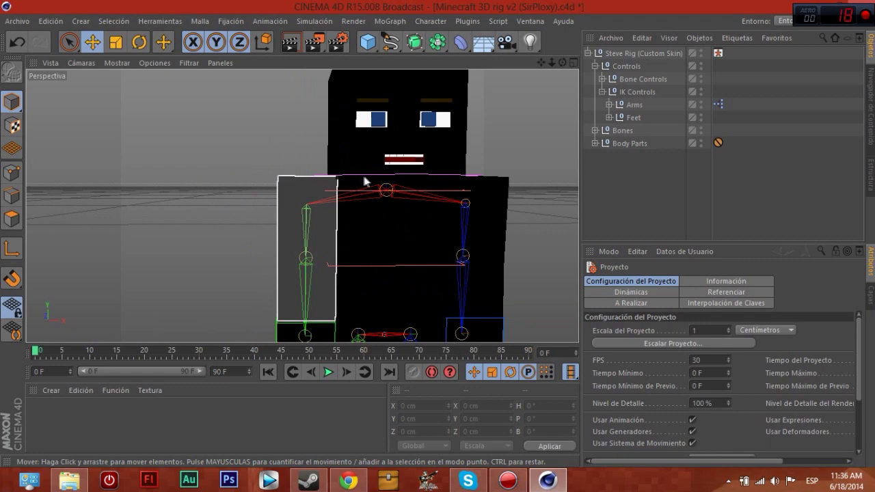
drag(540, 62, 530, 65)
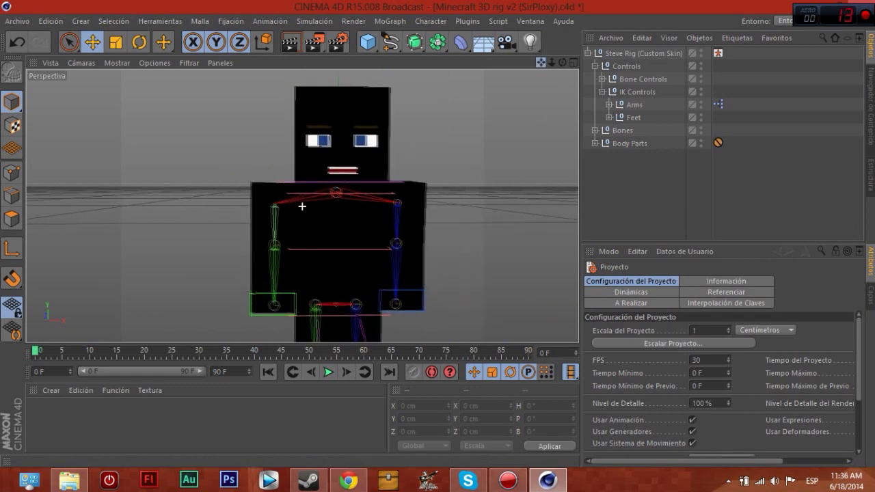
click(665, 52)
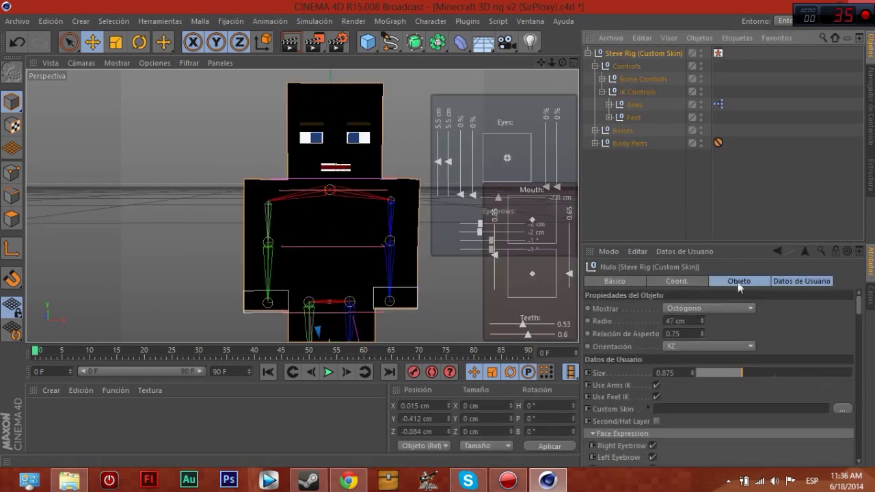
Load nuevofercho.png from the Cinema\tex folder as the Steve Rig's Custom Skin
click(842, 410)
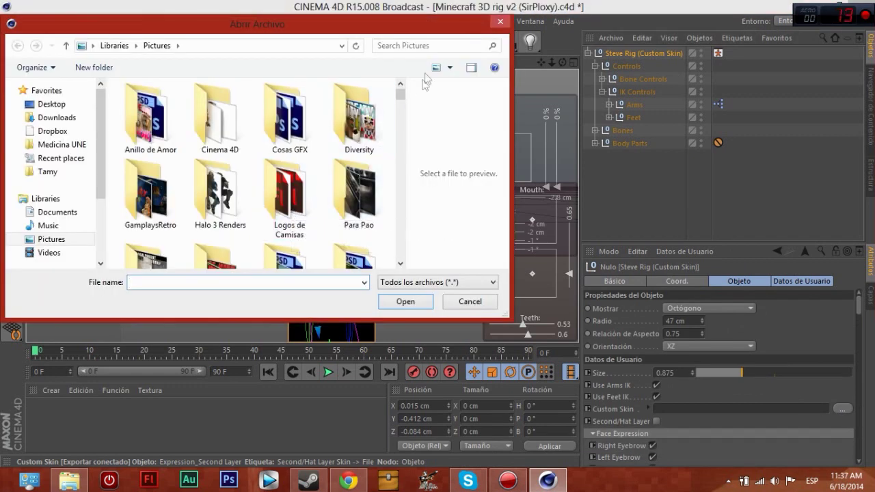
mouse_move(400, 101)
mouse_down()
mouse_move(400, 254)
mouse_move(400, 92)
mouse_up()
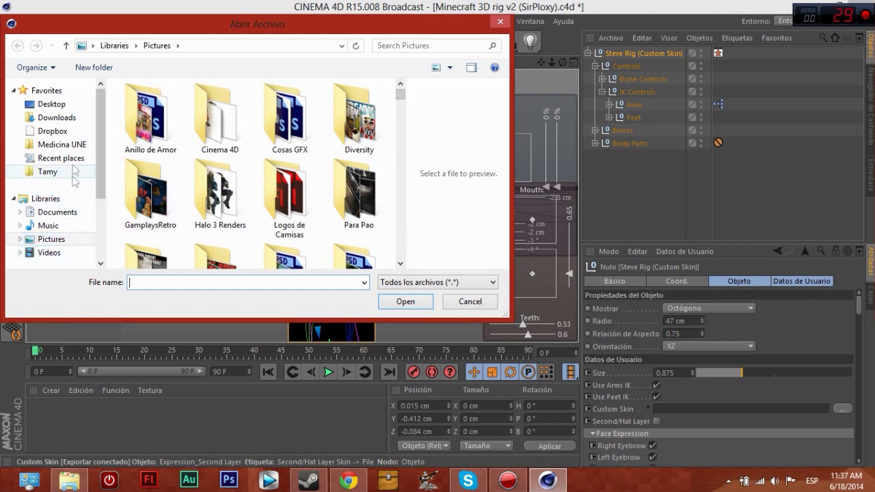
click(49, 118)
click(199, 282)
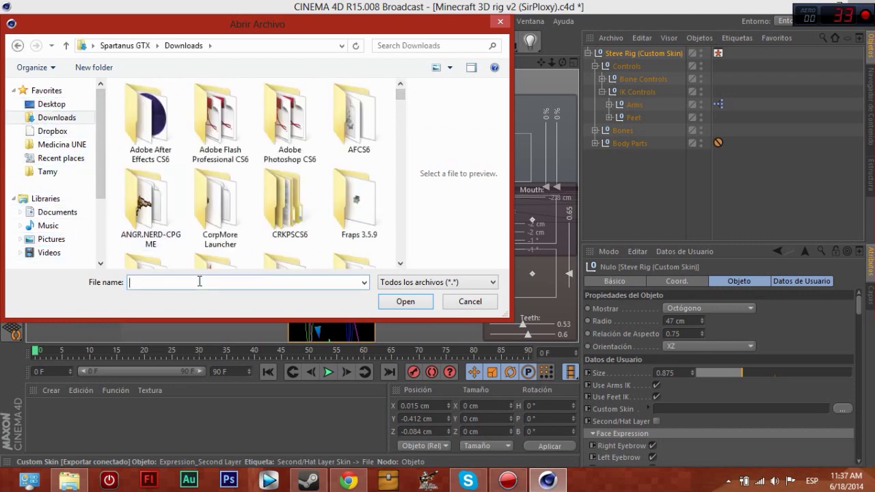
text(fe)
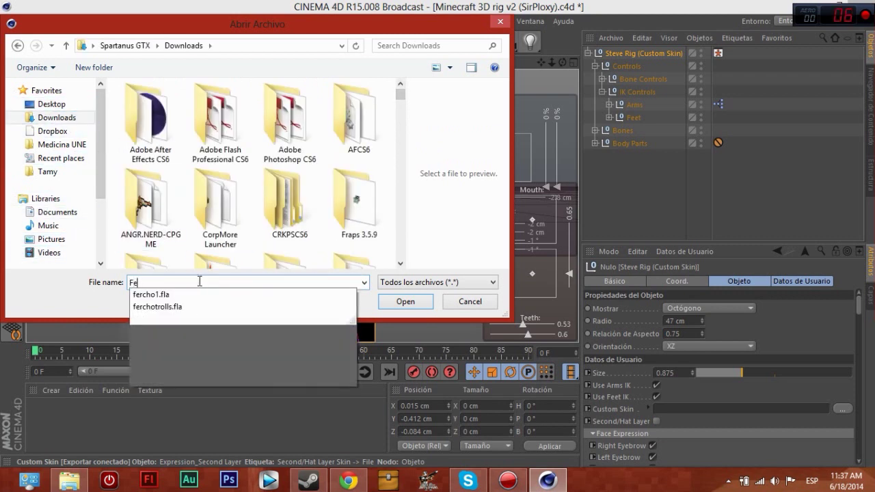
key(BackSpace)
key(BackSpace)
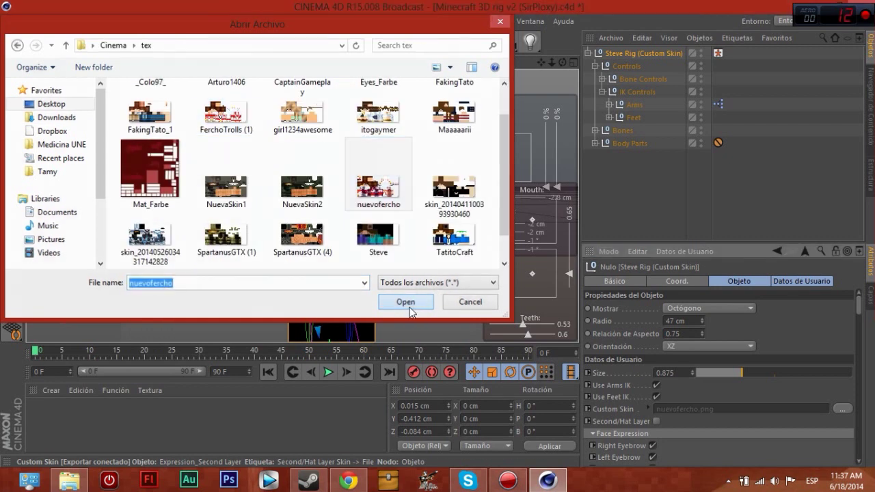
click(405, 302)
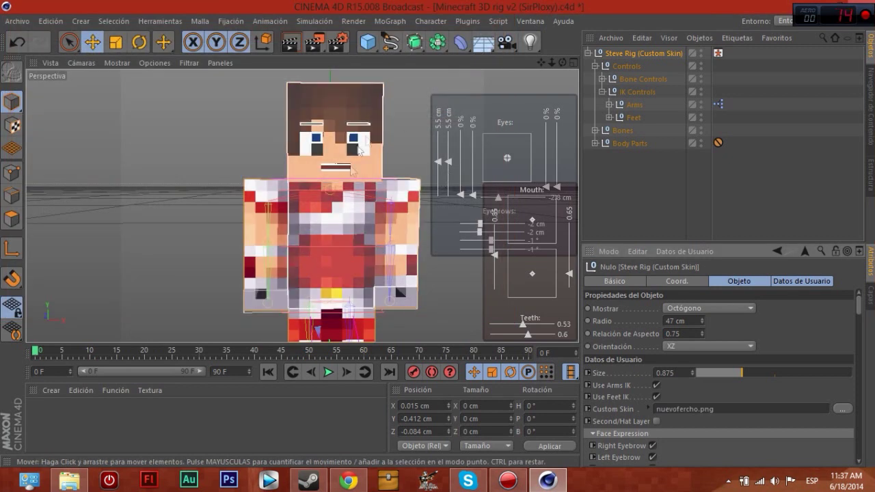
Zoom in and orbit to a straight front view of the character's head
scroll(344, 132, down, 4)
scroll(343, 132, up, 4)
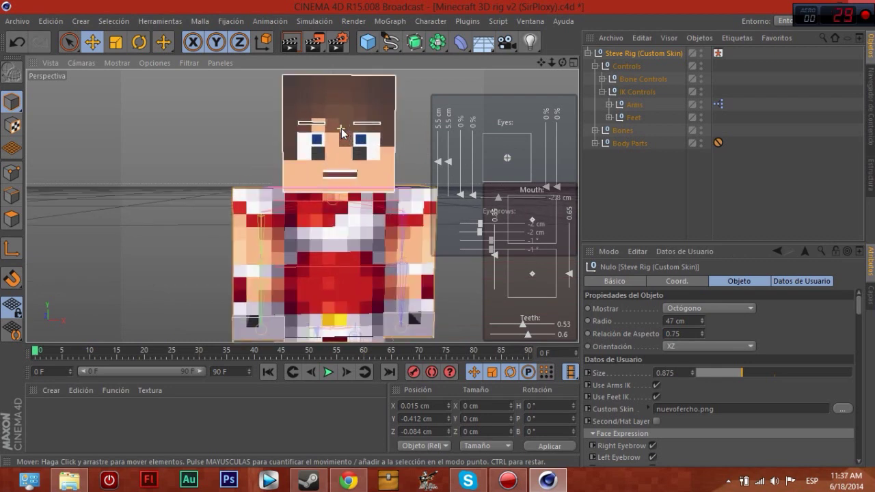
scroll(224, 155, up, 2)
scroll(115, 158, up, 2)
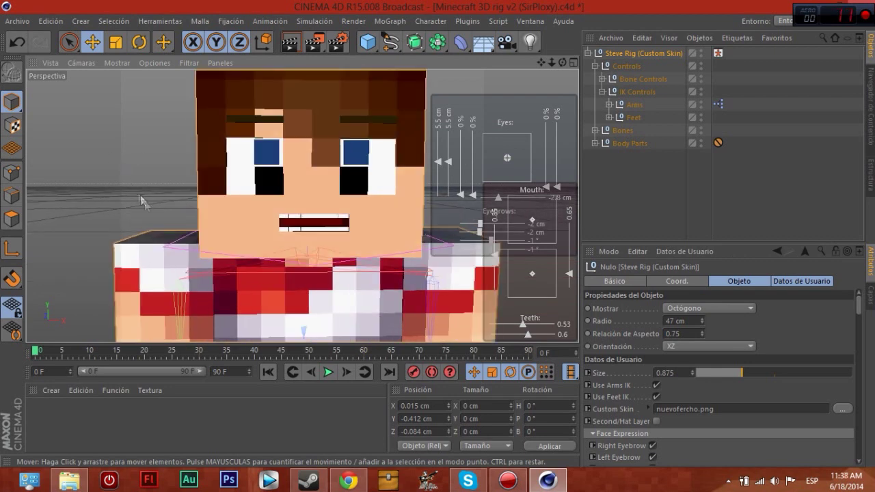
scroll(198, 175, up, 3)
scroll(281, 167, up, 3)
scroll(405, 216, down, 2)
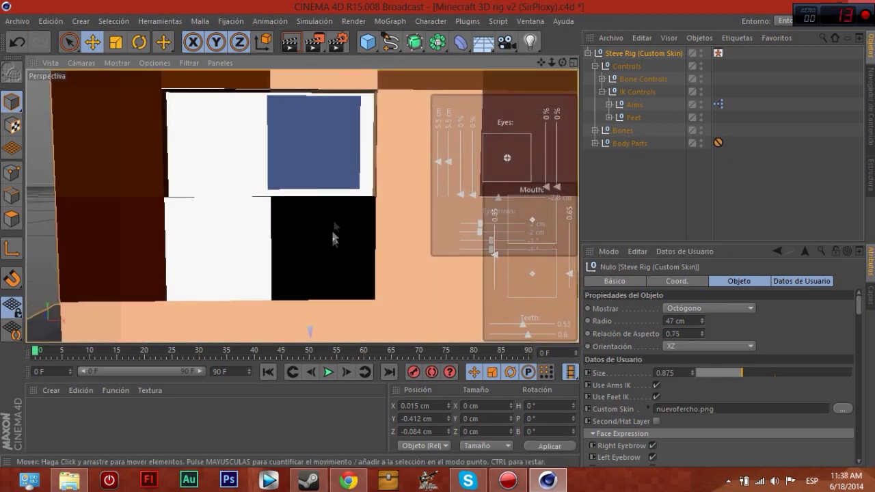
scroll(439, 235, down, 3)
scroll(439, 235, down, 3)
scroll(537, 75, down, 1)
alt+drag(537, 75, 303, 179)
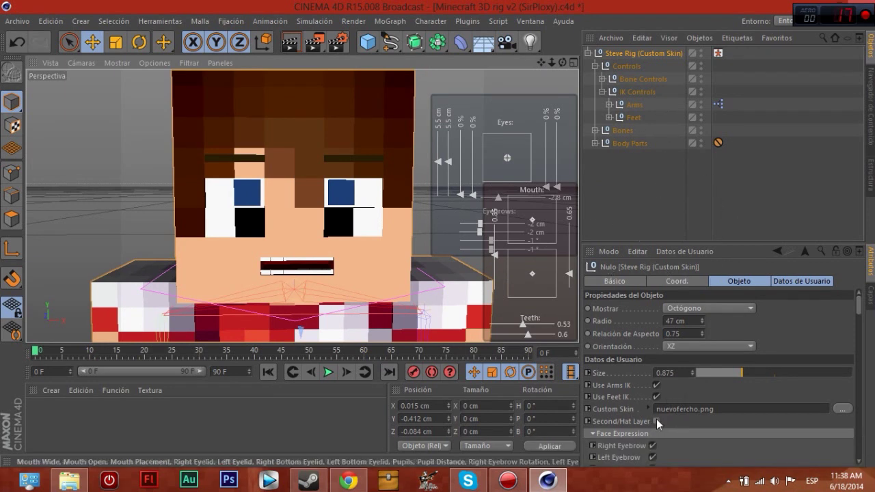
Toggle Second/Hat Layer on then off, and adjust both pupil size sliders in the HUD
click(656, 421)
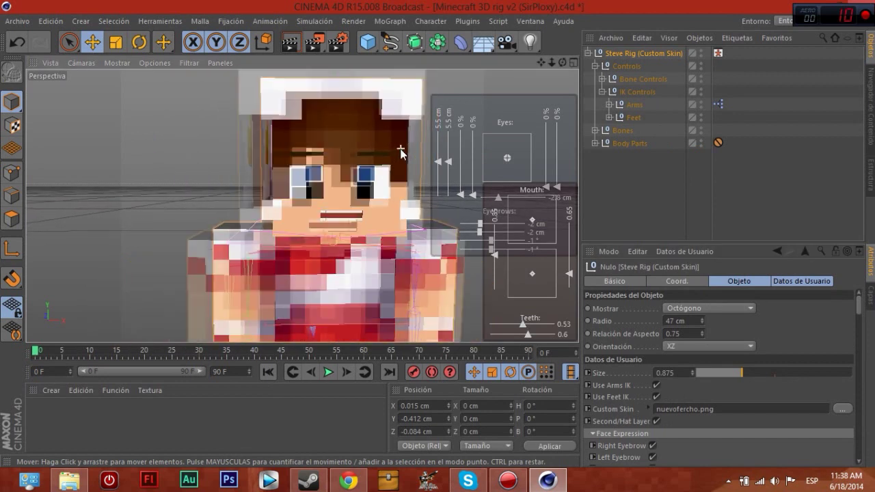
scroll(401, 152, up, 3)
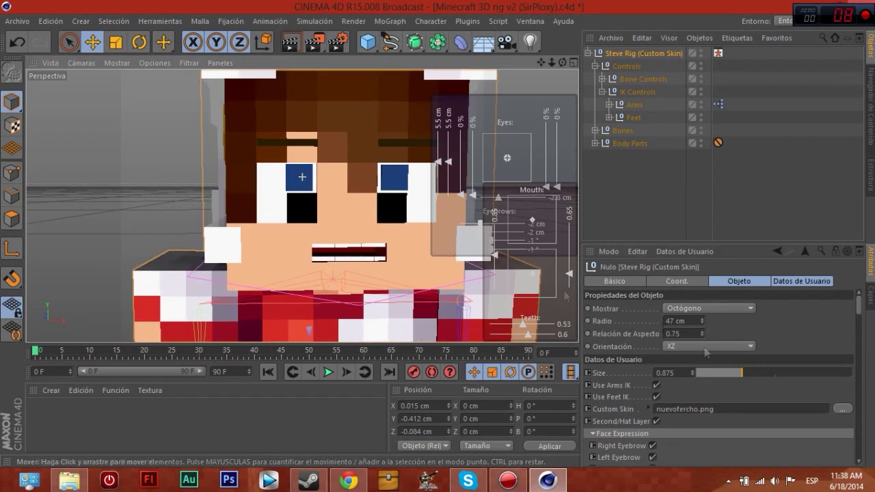
click(656, 422)
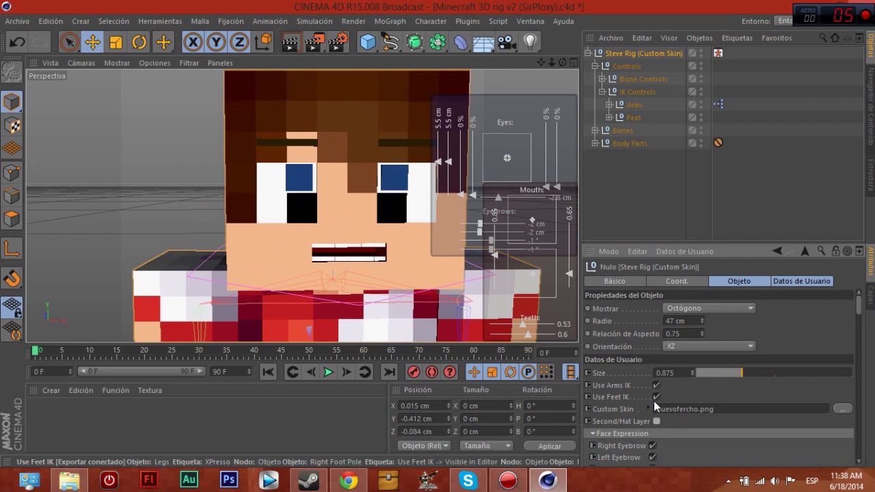
mouse_move(438, 162)
mouse_down()
mouse_move(447, 195)
mouse_move(438, 130)
mouse_up()
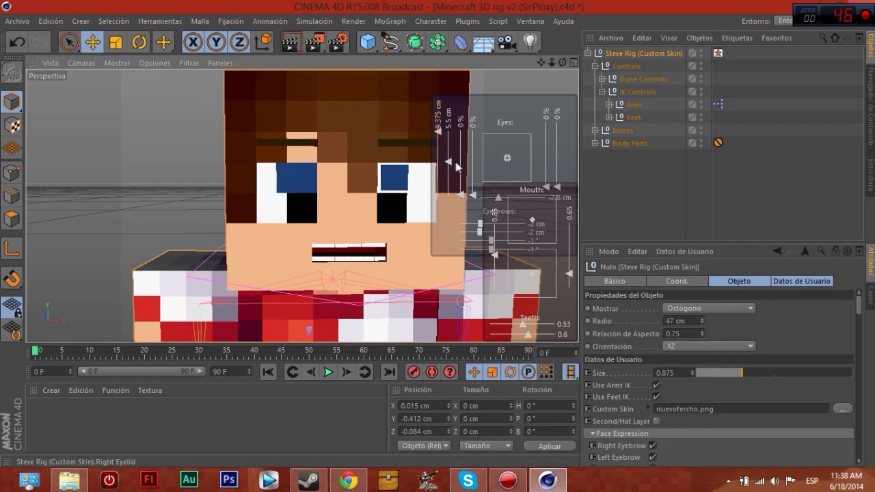
drag(449, 162, 449, 130)
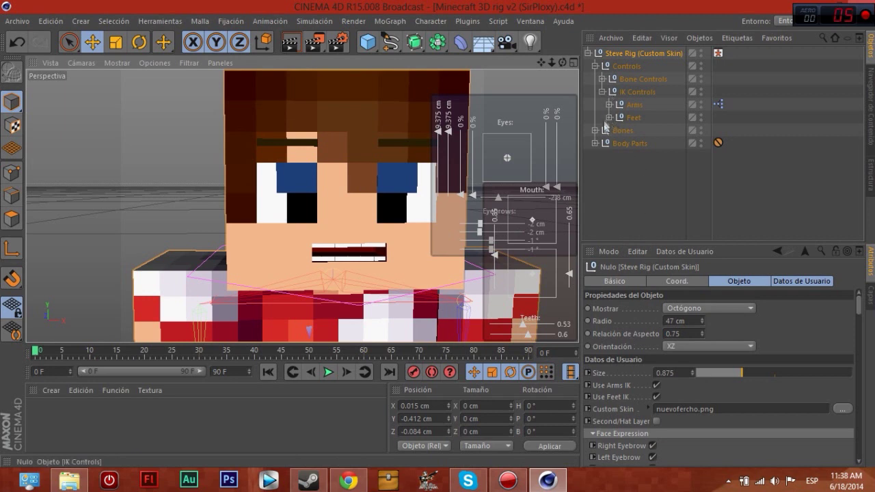
Expand Body Parts, Head, the Head boolean, Eyes&Mouth and Eyes to reveal Left and Right Eye
click(594, 142)
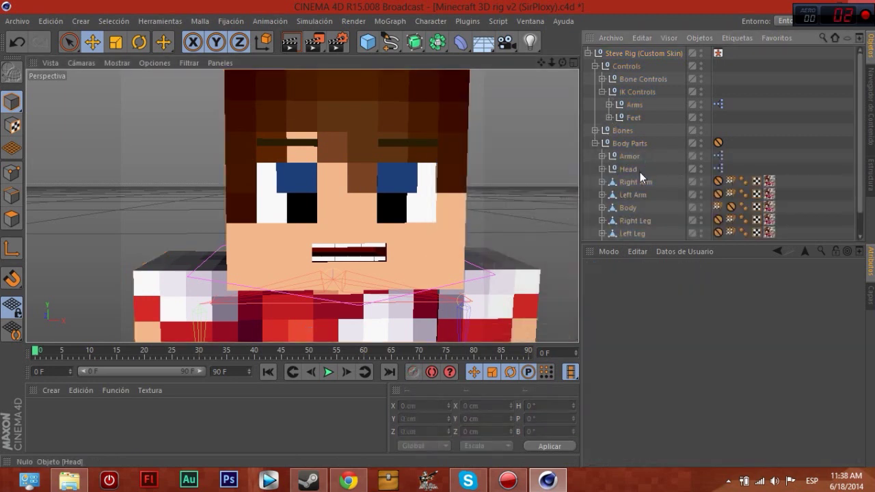
scroll(639, 172, down, 1)
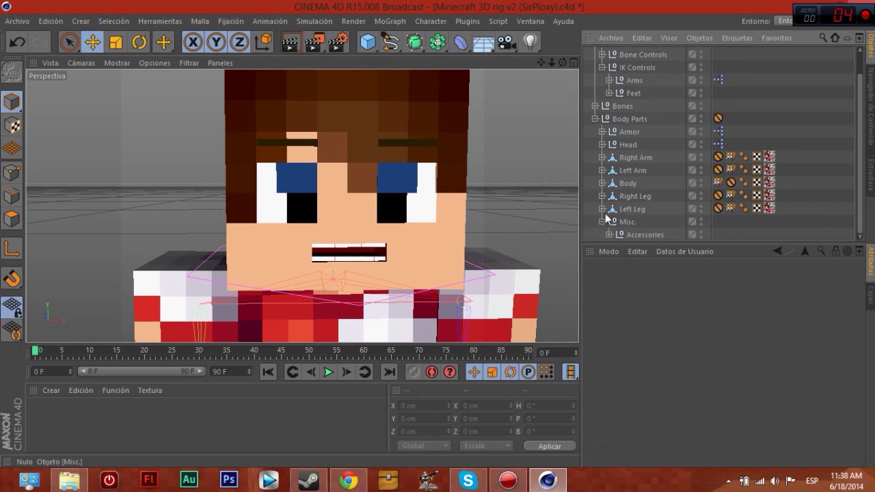
click(601, 145)
click(639, 171)
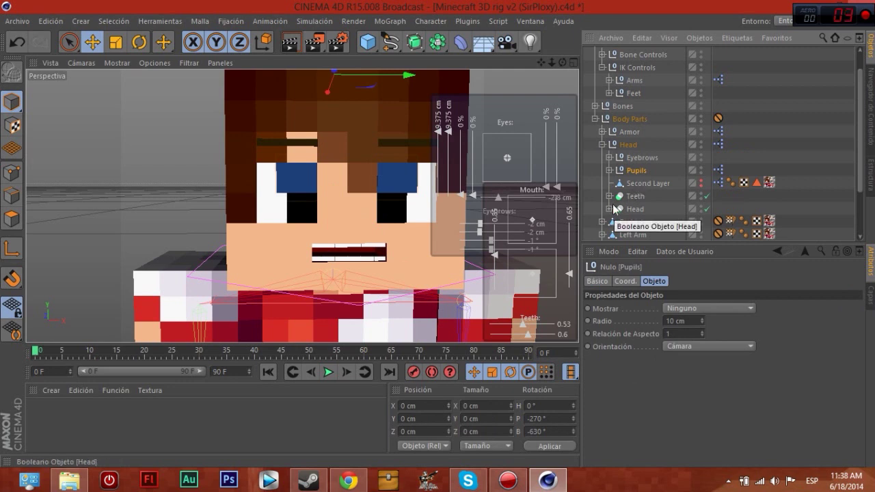
scroll(614, 209, down, 2)
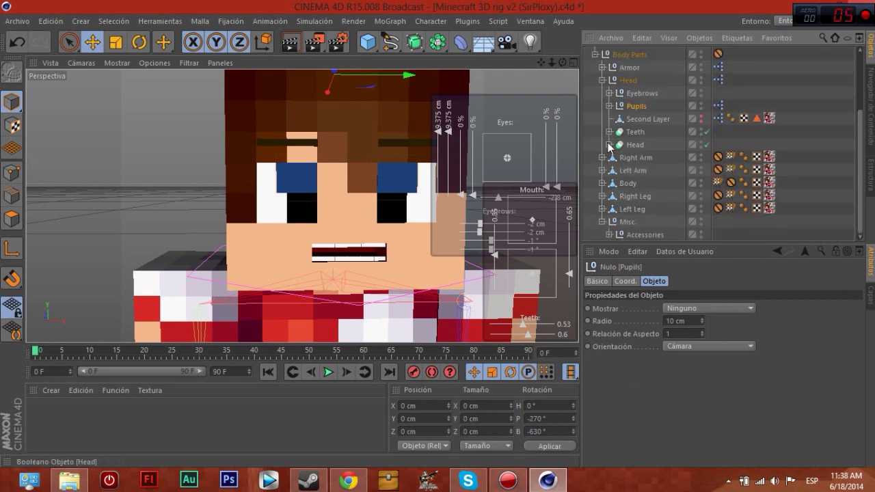
click(609, 145)
click(643, 171)
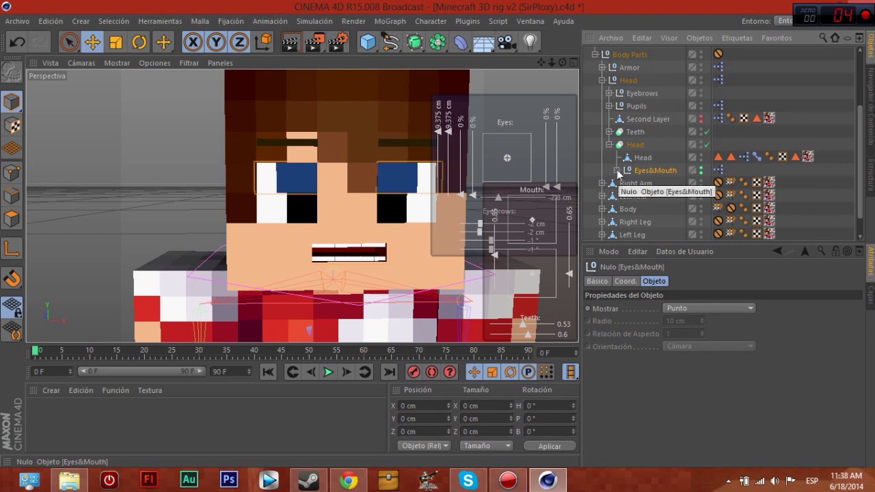
click(617, 170)
click(650, 196)
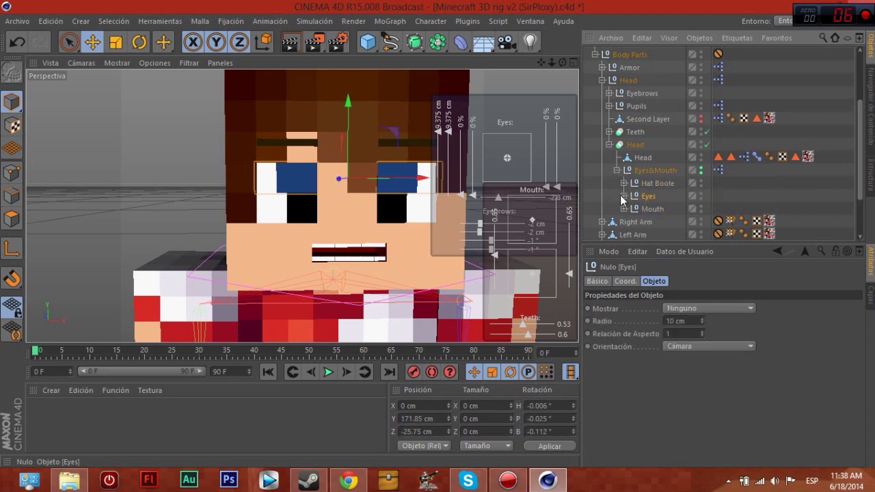
click(622, 196)
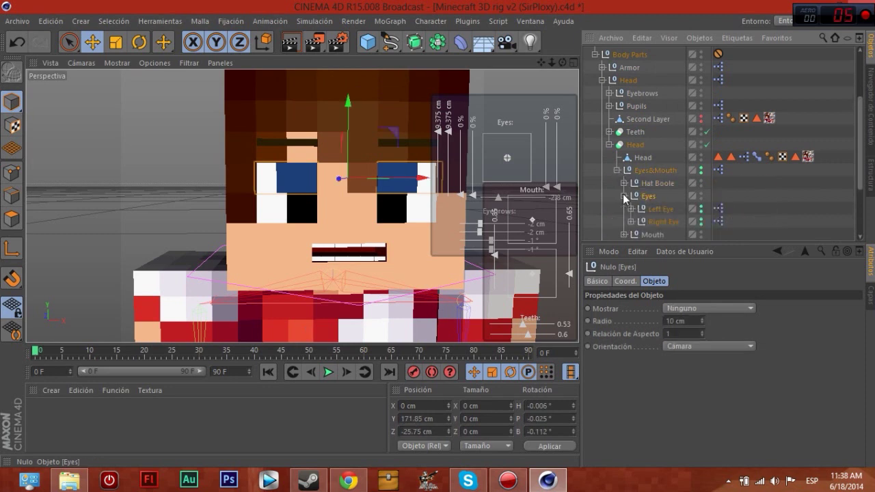
click(116, 44)
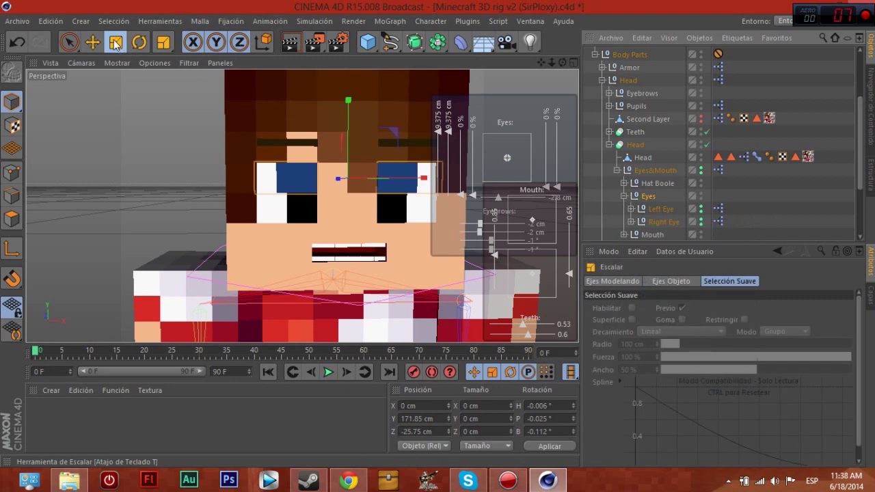
Stretch the Eyes group taller on Y, lower it slightly, and fine-tune its Y scale to about 101%
mouse_move(348, 100)
mouse_down()
mouse_move(357, 75)
mouse_move(347, 137)
mouse_up()
click(95, 46)
scroll(301, 218, up, 6)
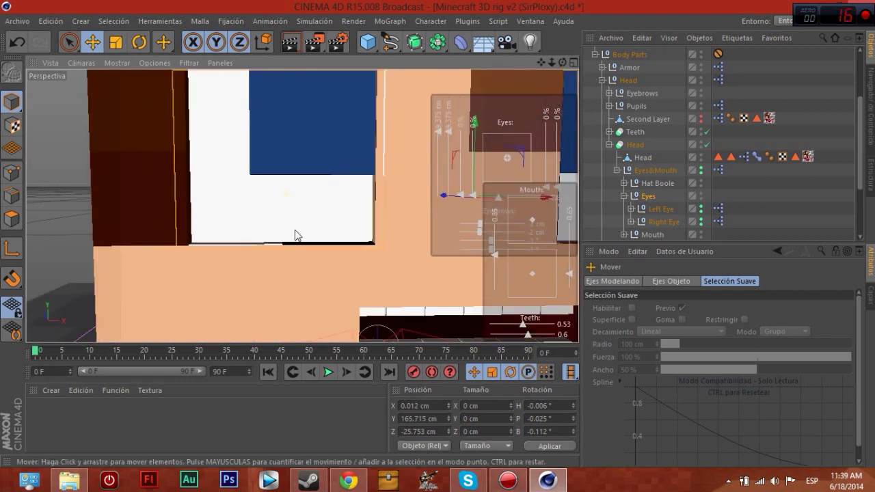
scroll(328, 225, up, 3)
scroll(551, 102, down, 2)
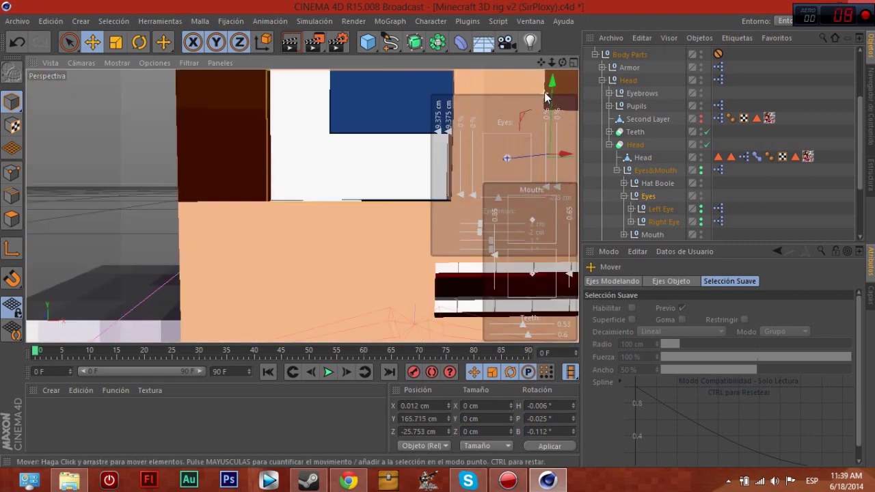
scroll(555, 89, down, 3)
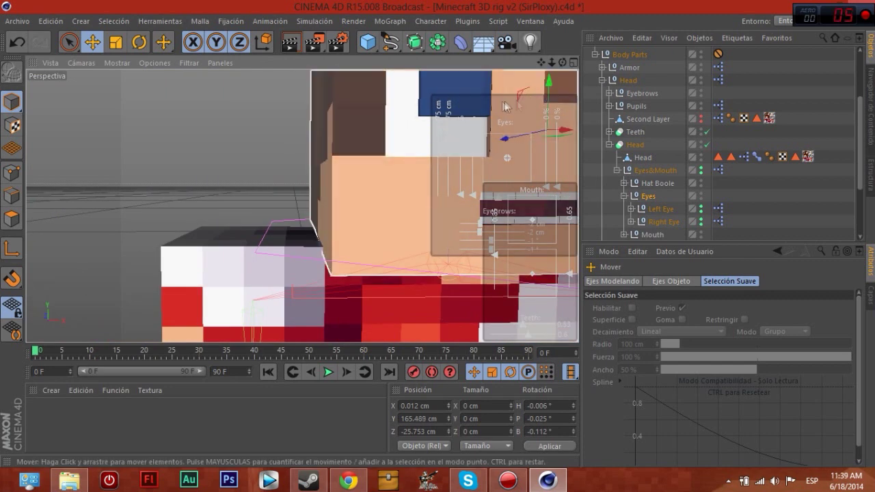
scroll(492, 147, down, 2)
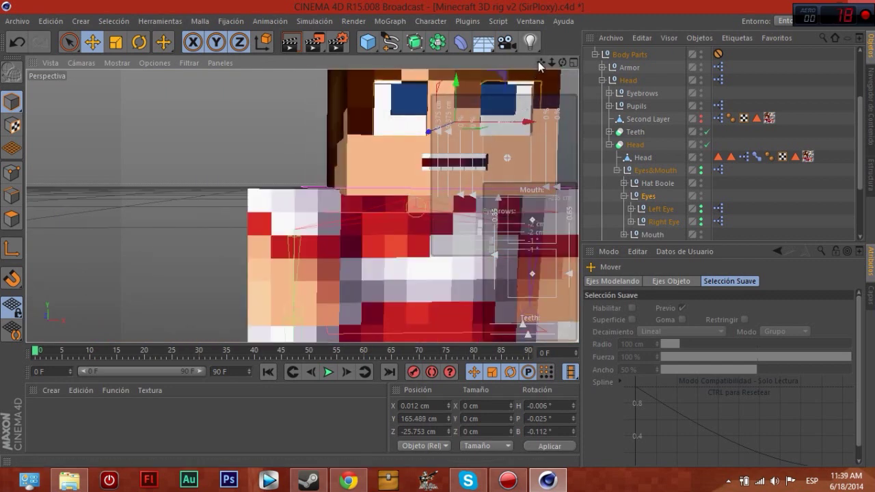
drag(540, 62, 389, 98)
key(t)
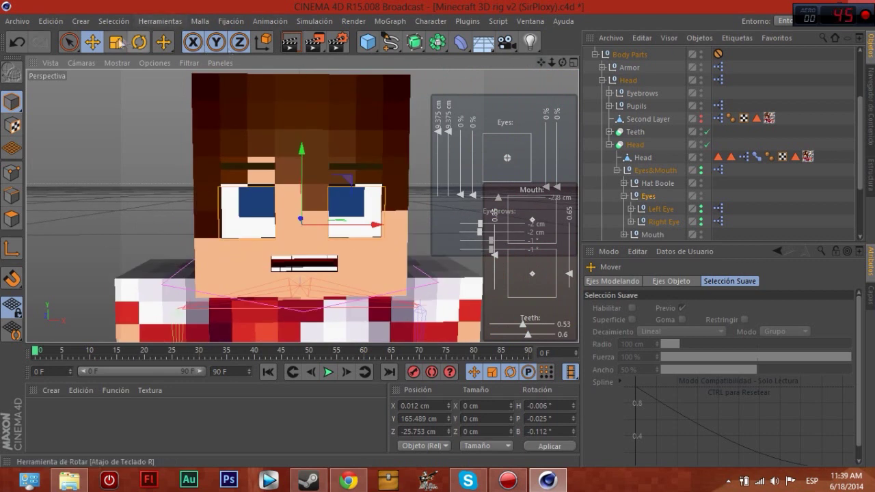
drag(304, 169, 302, 165)
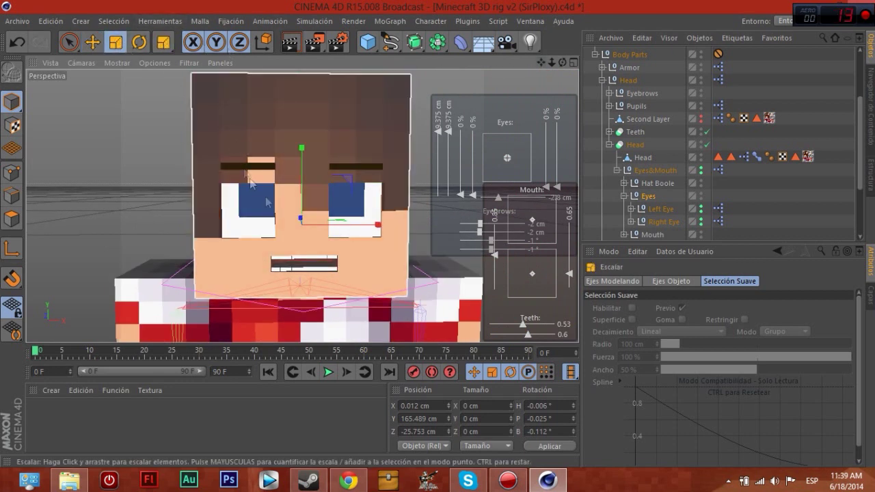
Unfold the Pupils group down to the Left Pupil cube, try a move and undo it
key(e)
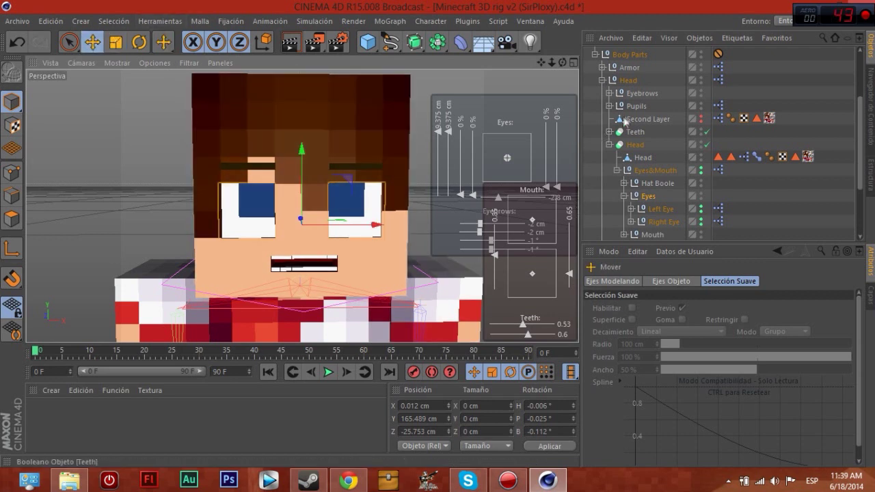
click(618, 170)
click(427, 258)
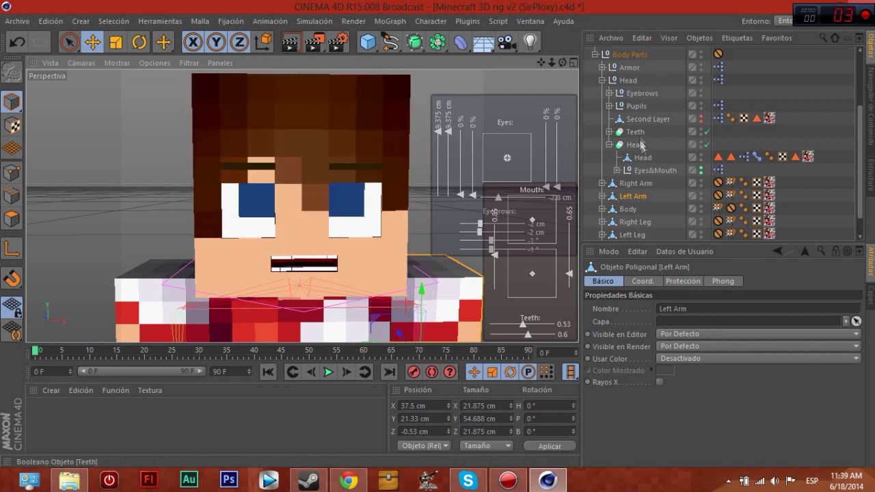
click(636, 106)
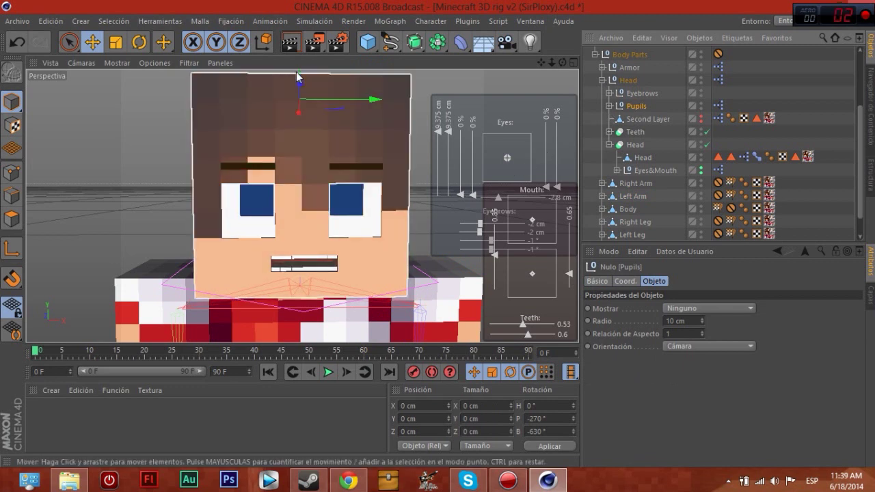
mouse_move(541, 63)
mouse_down()
mouse_move(541, 76)
mouse_move(564, 62)
mouse_up()
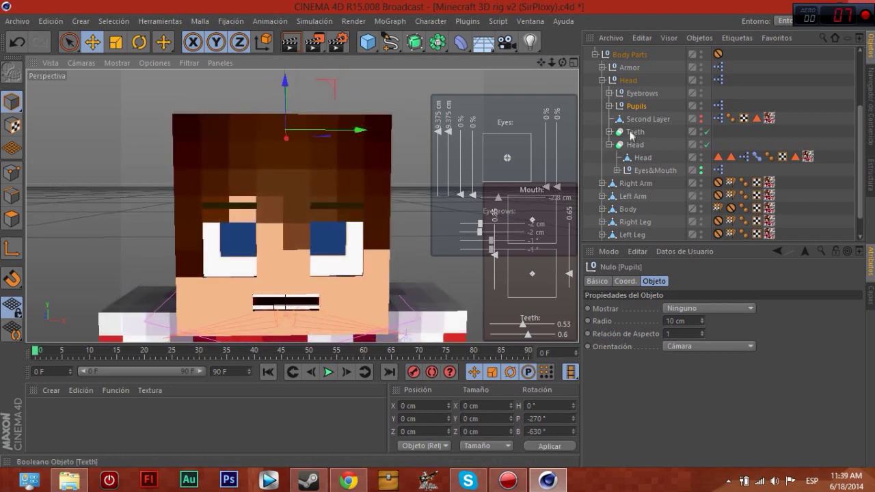
click(608, 106)
click(647, 119)
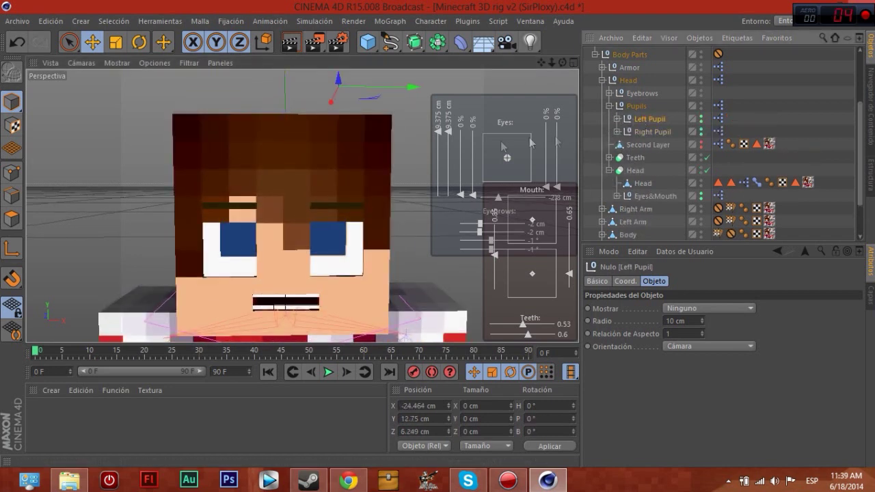
click(618, 119)
click(648, 132)
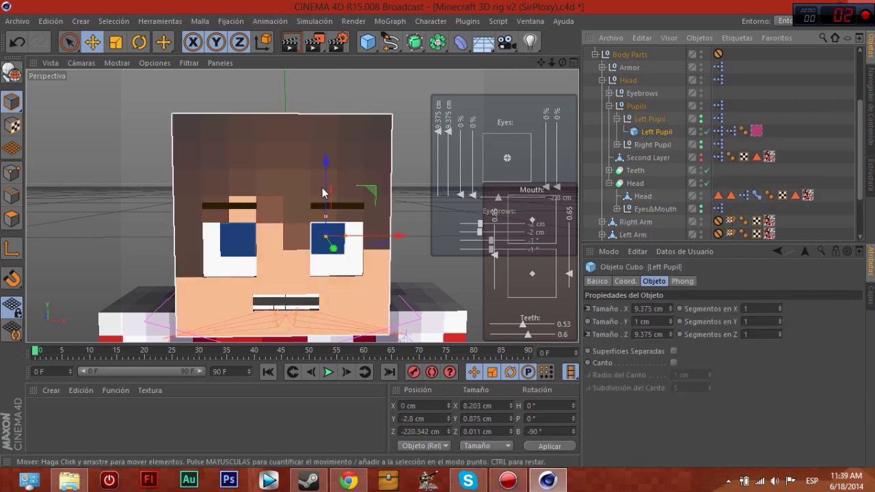
drag(324, 193, 328, 204)
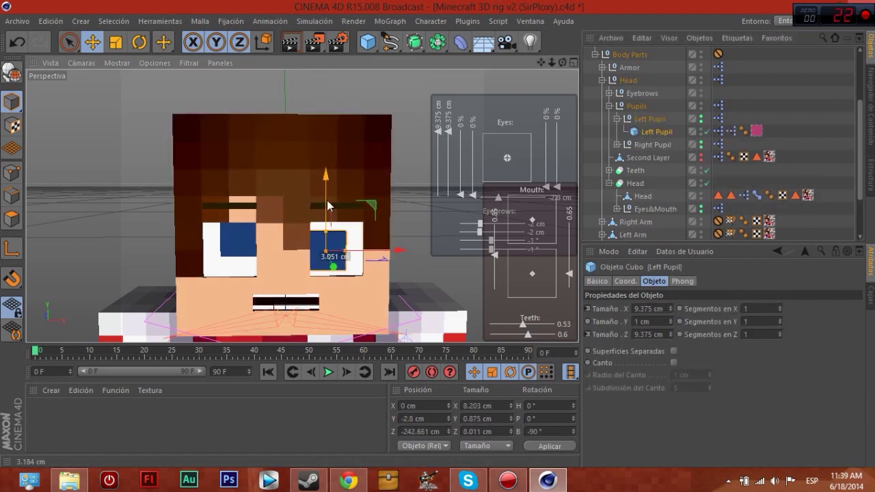
key(ctrl+z)
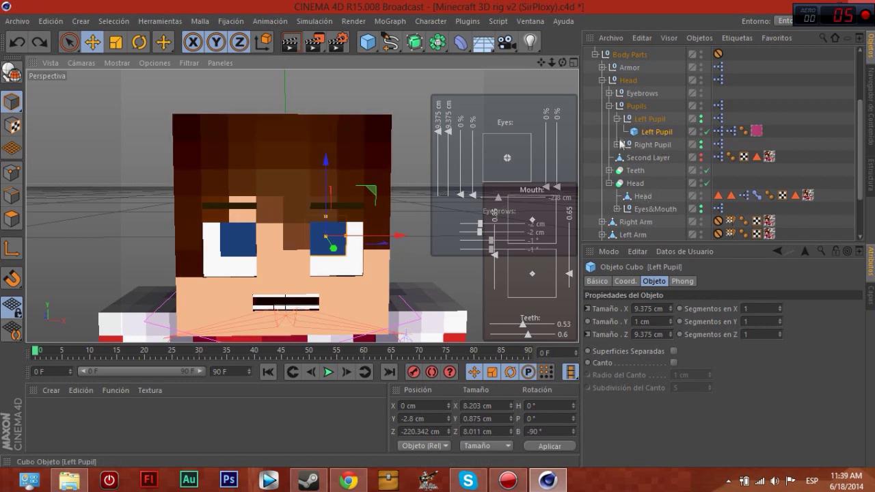
Select both Left and Right Pupil cubes and move them down about 2.8 cm
click(617, 145)
click(654, 159)
ctrl+click(656, 132)
drag(284, 191, 285, 204)
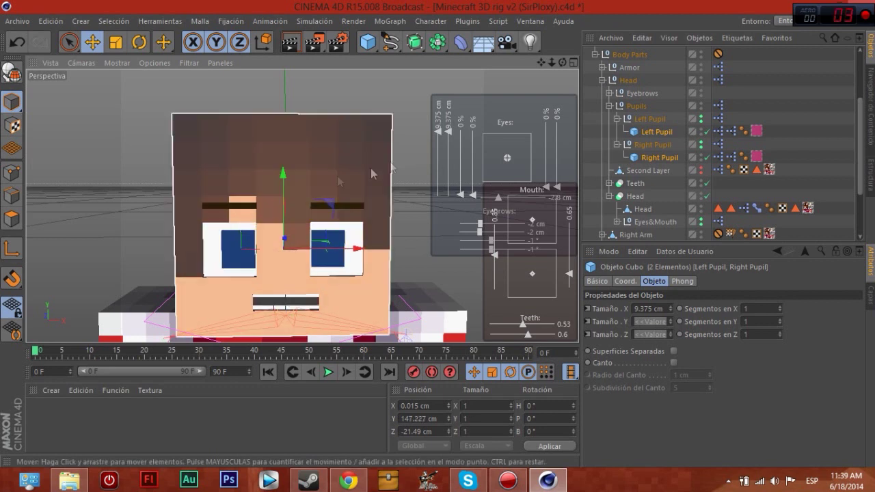
click(499, 253)
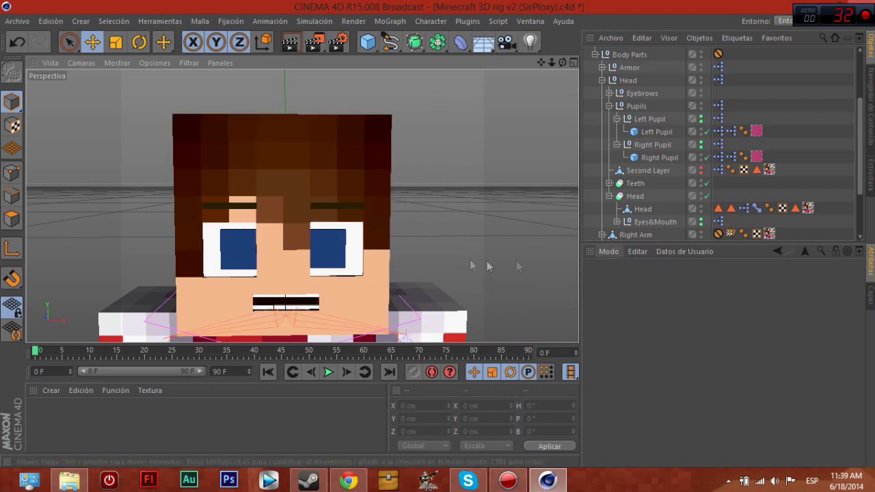
scroll(479, 255, down, 3)
scroll(454, 251, up, 5)
scroll(410, 250, down, 2)
scroll(287, 249, up, 2)
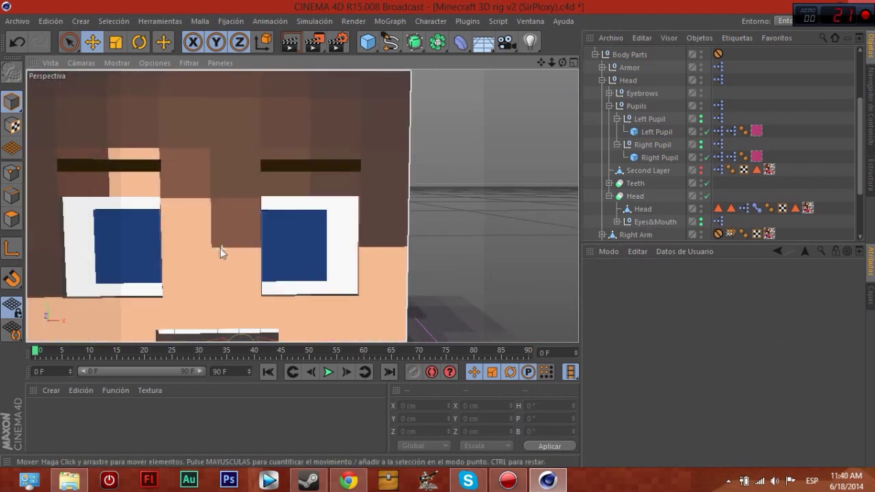
scroll(220, 248, down, 3)
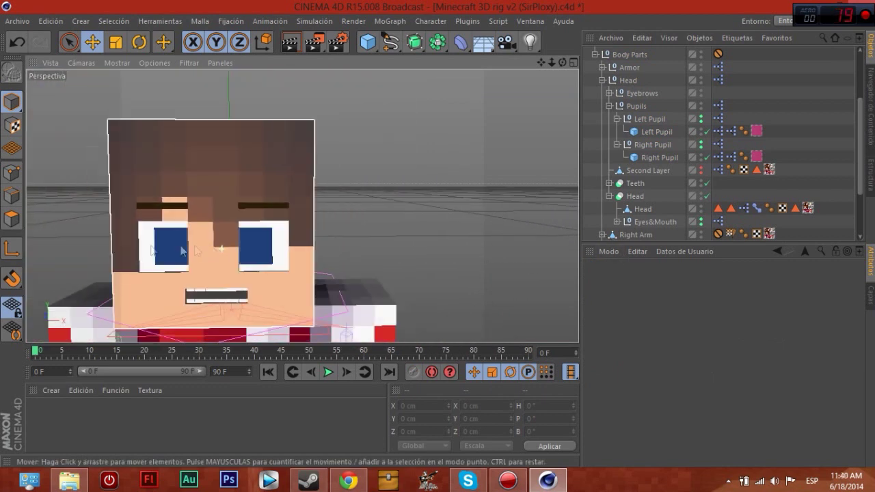
click(609, 106)
Collapse the Head, IK Controls, Body Parts and Bones groups and select the Steve Rig
click(601, 81)
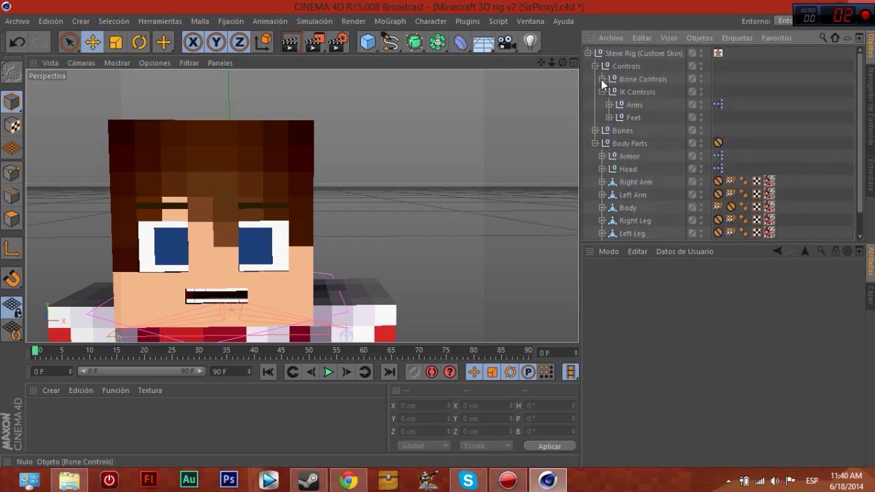
click(603, 92)
click(594, 117)
click(594, 104)
click(594, 104)
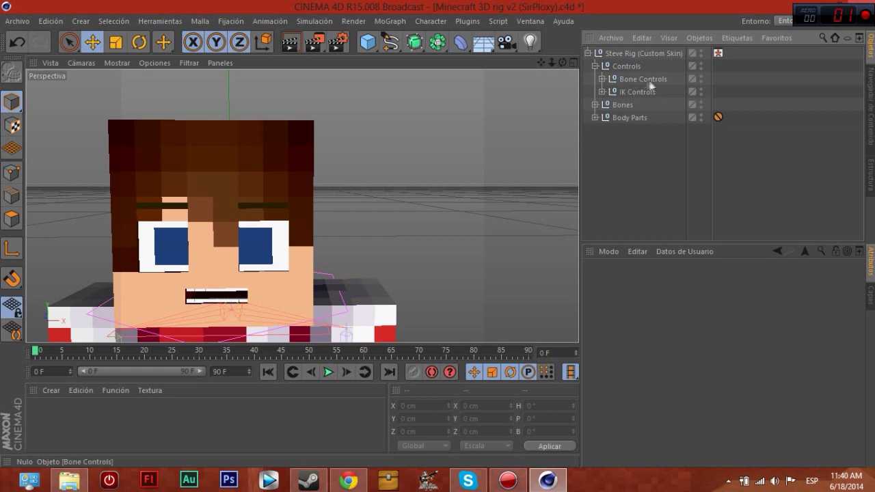
click(646, 53)
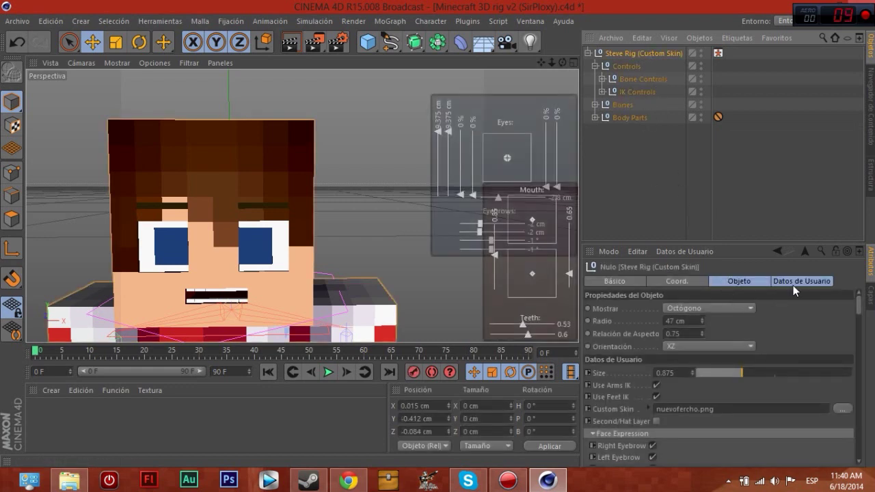
Shrink the Right Pupil Size to 7.7 cm and zoom until the face fills the view
mouse_move(438, 132)
mouse_down()
mouse_move(439, 151)
mouse_move(438, 142)
mouse_move(449, 144)
mouse_up()
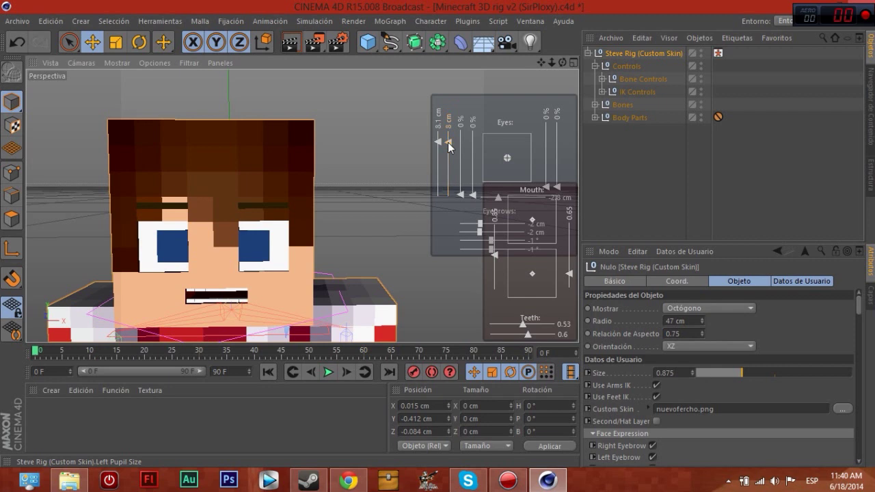
mouse_move(446, 142)
alt+right_down()
mouse_move(61, 247)
mouse_move(484, 165)
mouse_move(341, 205)
mouse_move(723, 303)
alt+right_up()
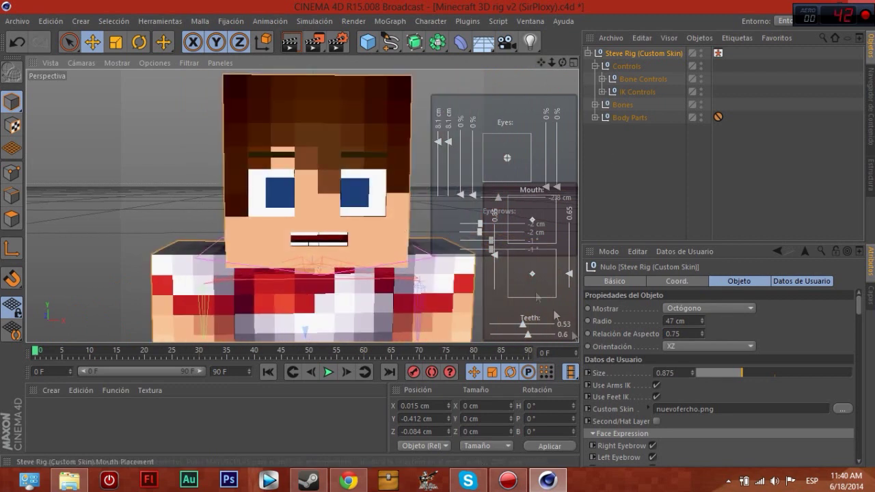
scroll(698, 374, down, 5)
Set the pupil colour to black, then zoom onto the face and select the screen-left eyebrow
click(698, 376)
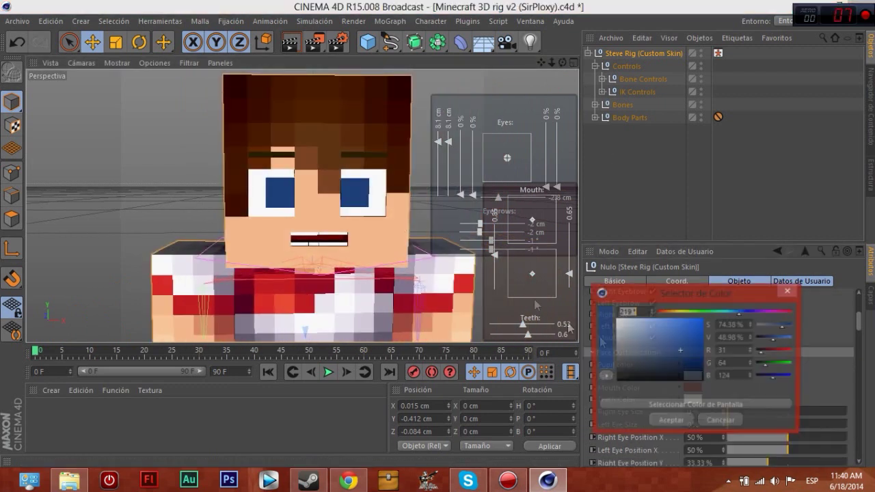
click(660, 421)
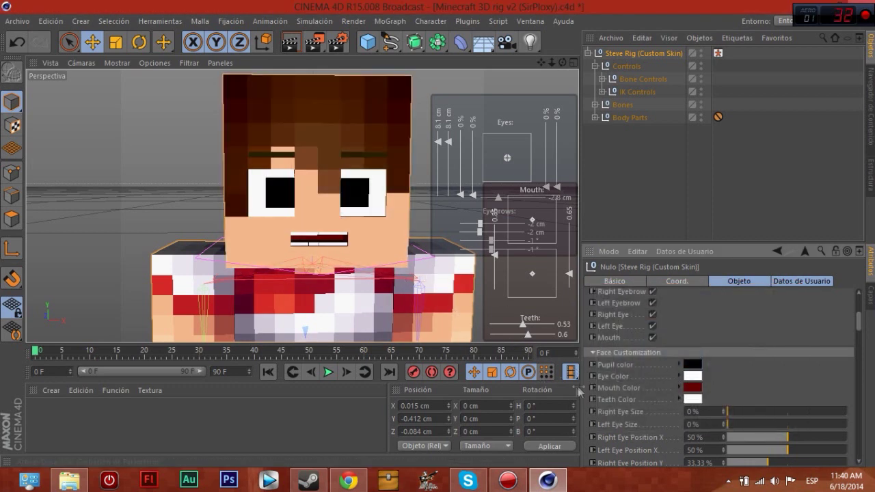
scroll(354, 257, down, 5)
scroll(354, 257, up, 8)
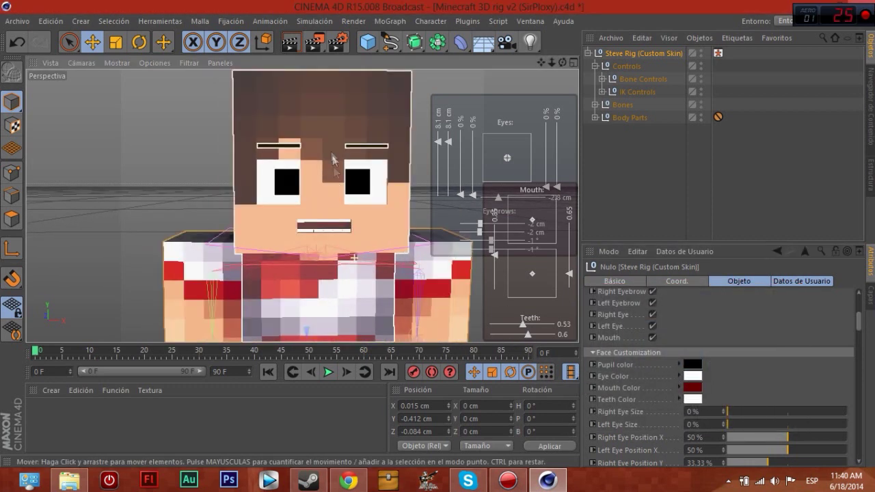
scroll(334, 166, up, 3)
click(242, 166)
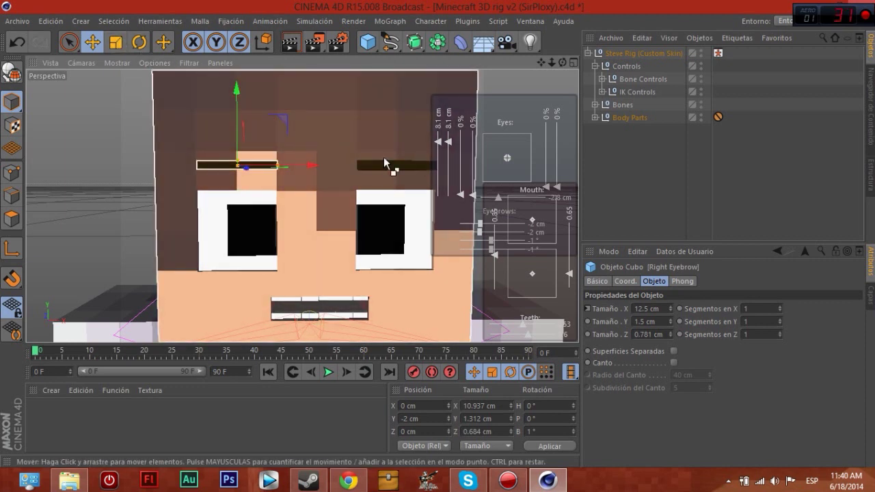
Scale both eyebrows up along Y to roughly twice their height
click(383, 161)
key(t)
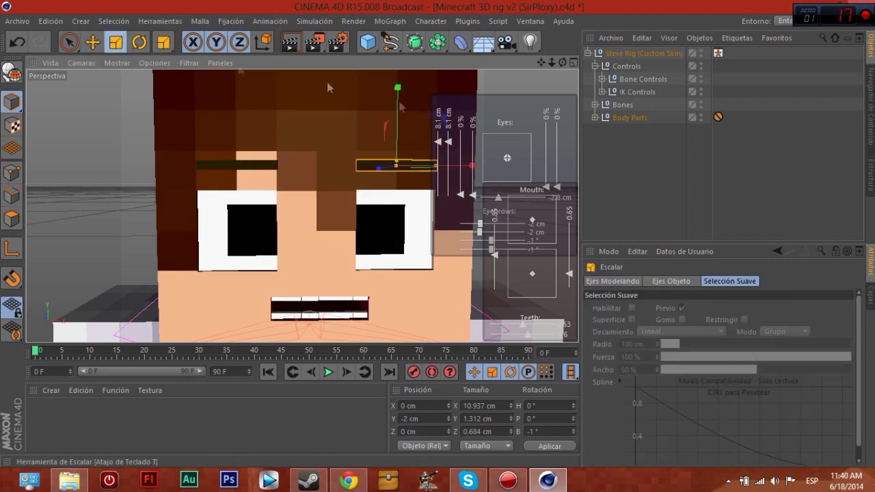
drag(397, 89, 399, 74)
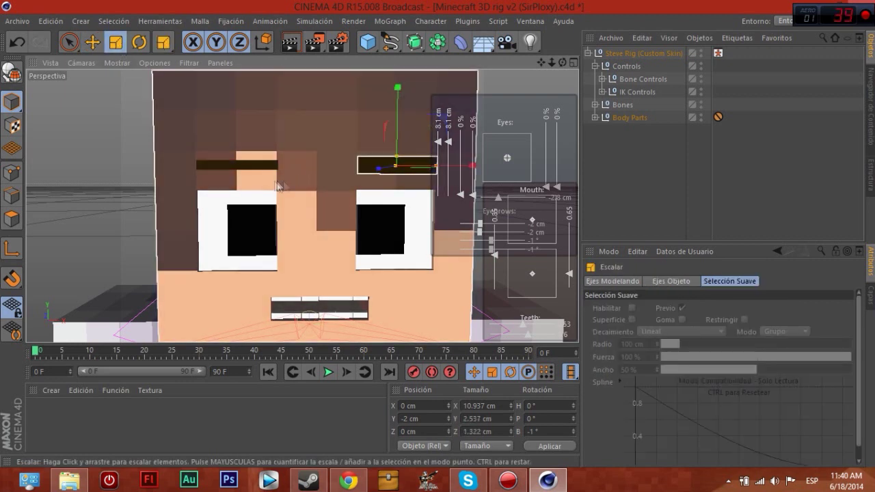
click(259, 165)
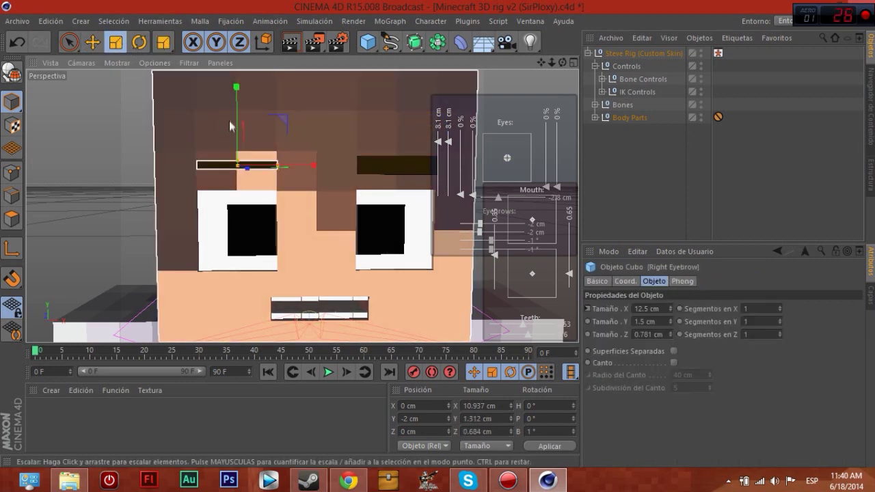
drag(233, 135, 235, 121)
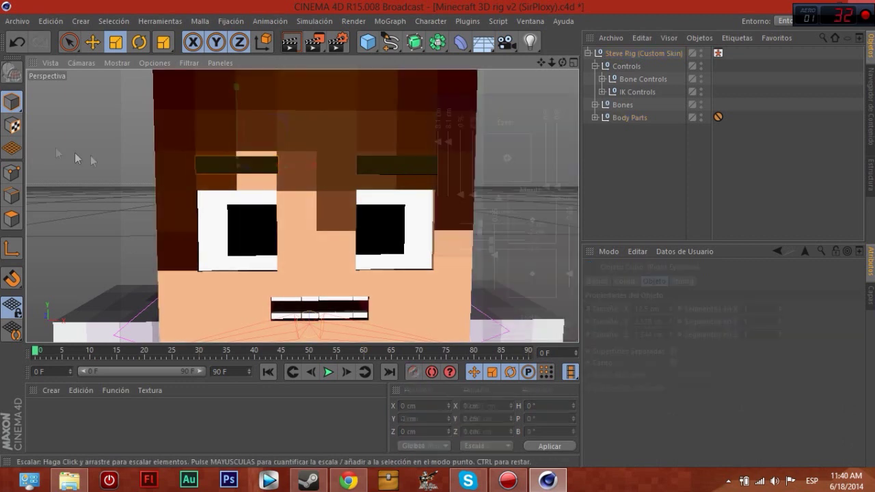
Recentre the view on the character and select the Steve Rig
scroll(362, 203, down, 3)
scroll(364, 310, down, 2)
scroll(364, 309, up, 2)
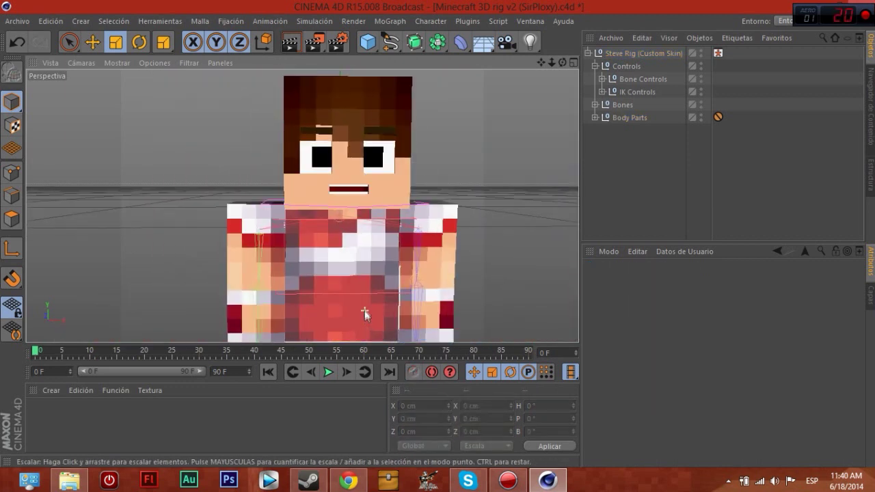
drag(540, 62, 561, 64)
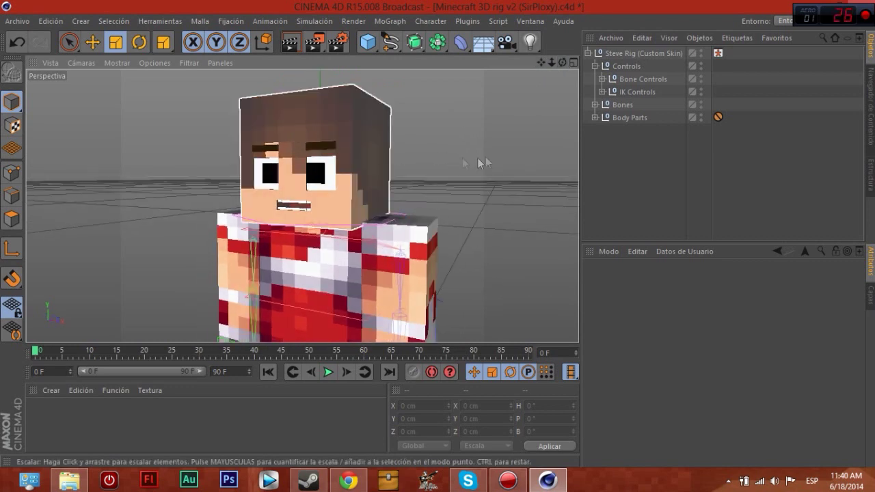
click(637, 52)
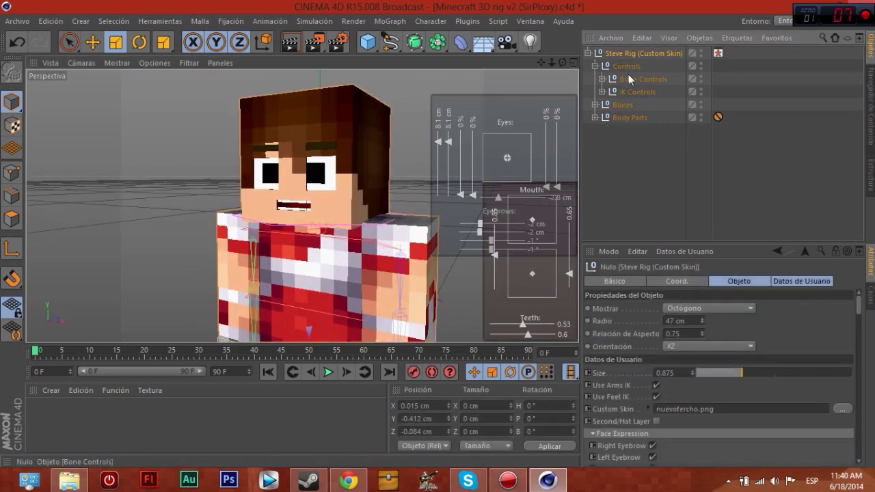
Shift the pupils left, change their spacing, and raise both eyebrows
mouse_move(506, 159)
mouse_down()
mouse_move(496, 163)
mouse_move(508, 159)
mouse_up()
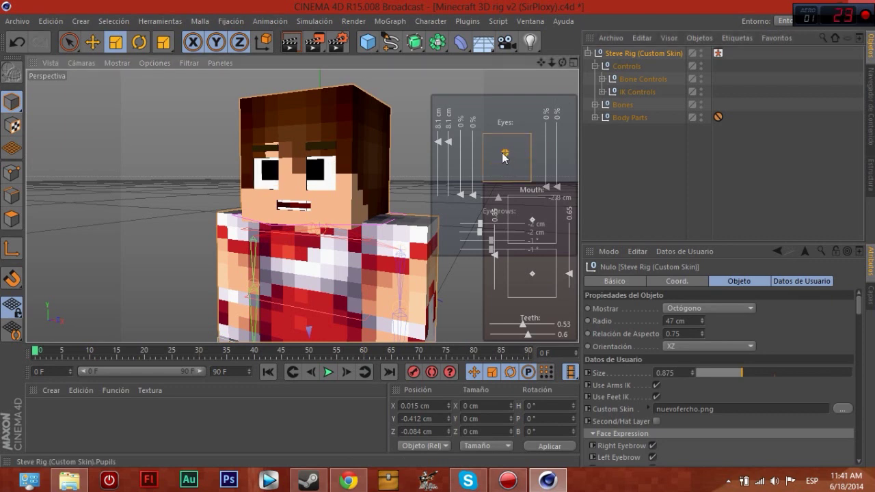
drag(495, 197, 478, 198)
mouse_move(443, 142)
mouse_down()
mouse_move(444, 131)
mouse_move(434, 131)
mouse_up()
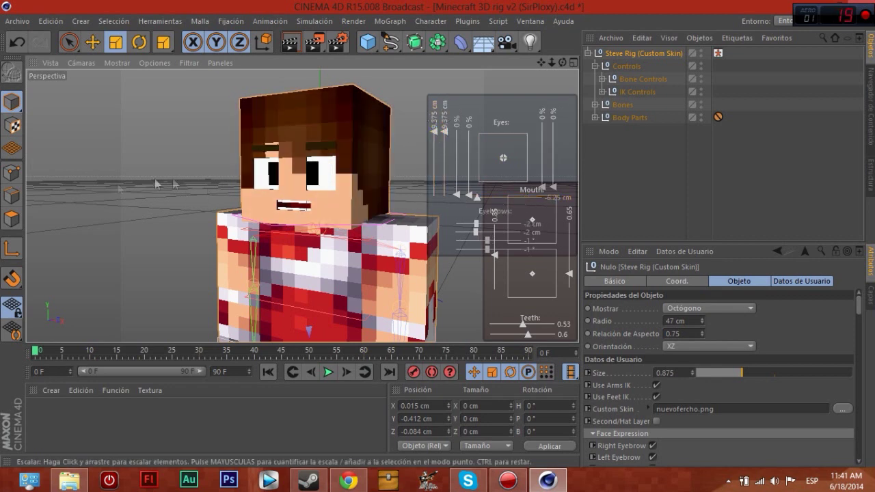
drag(479, 199, 560, 195)
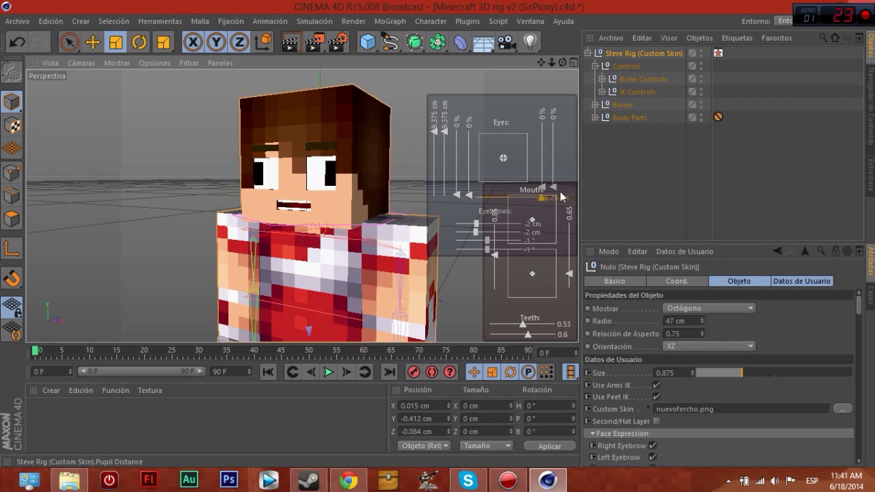
key(ctrl+z)
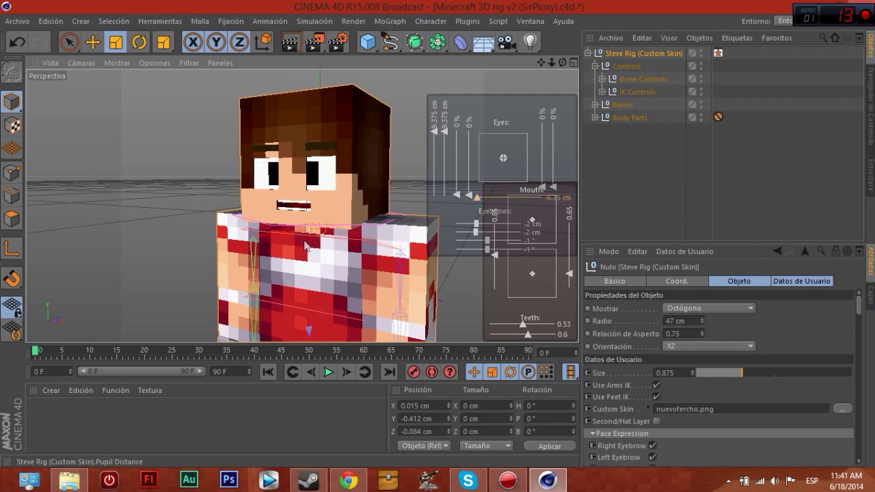
Raise the screen-left eyebrow and tilt it from -5° to 14°
scroll(305, 247, down, 3)
scroll(305, 247, up, 4)
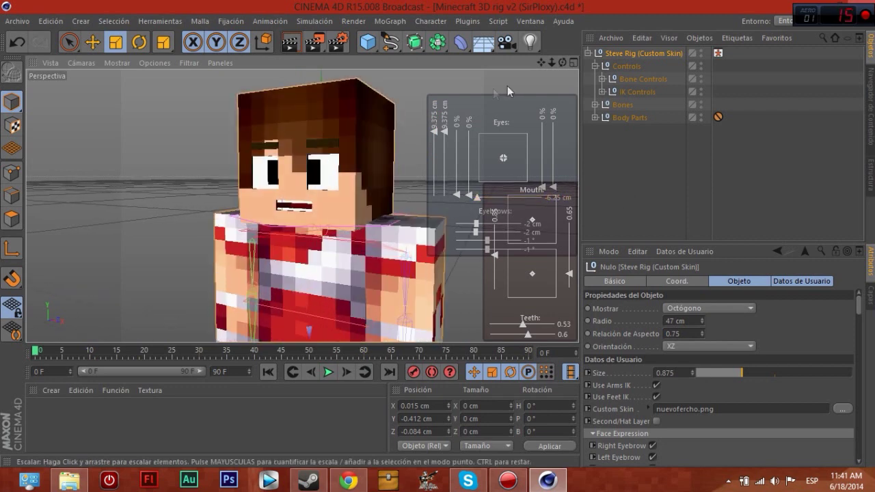
mouse_move(561, 67)
mouse_down()
mouse_move(569, 66)
mouse_move(557, 63)
mouse_up()
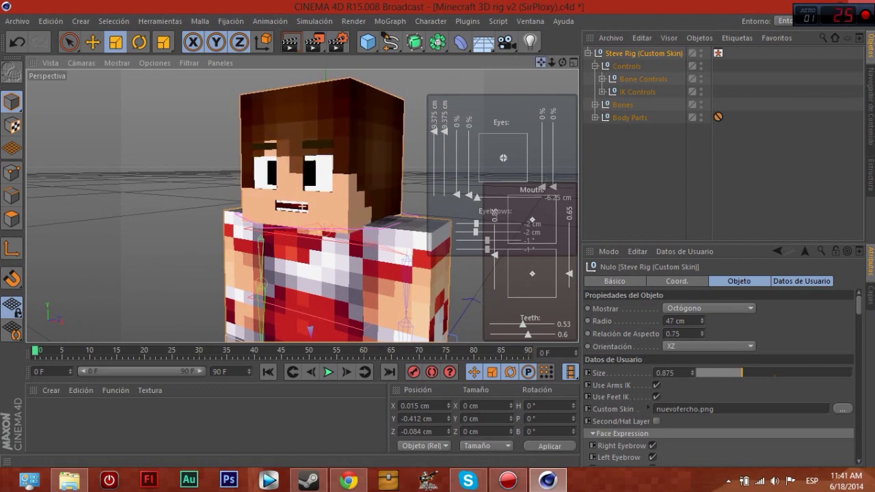
drag(540, 62, 537, 63)
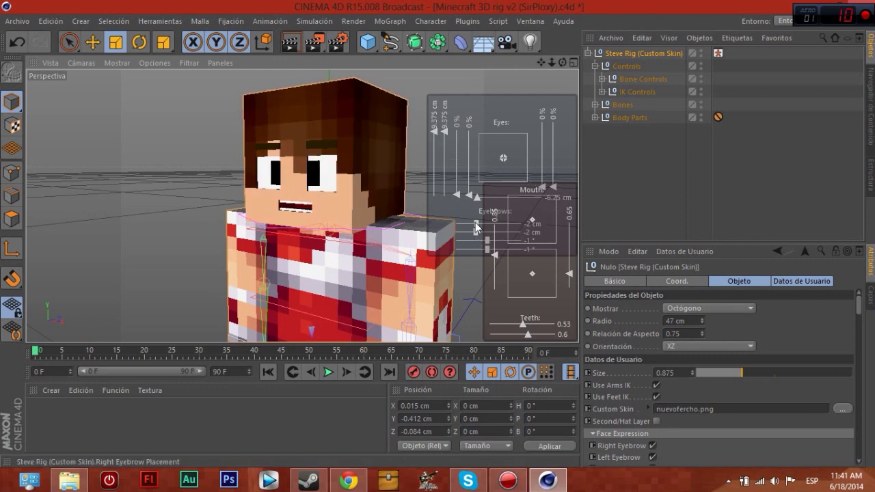
drag(486, 223, 470, 223)
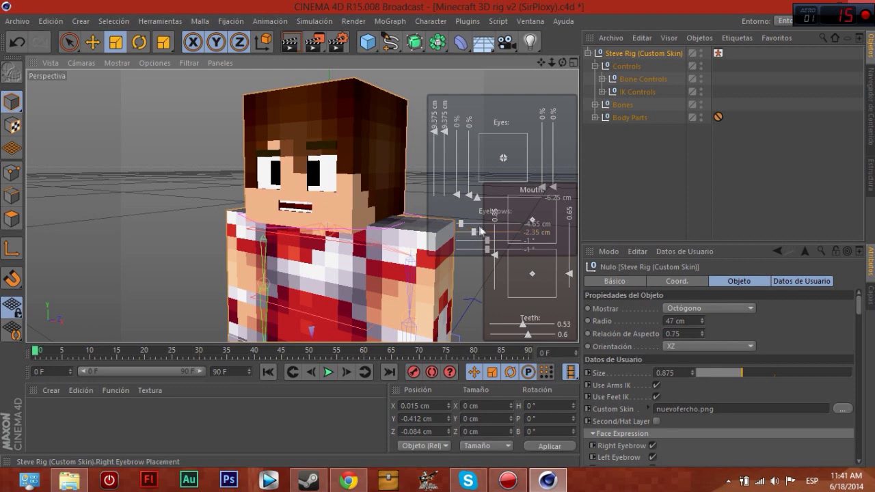
mouse_move(490, 245)
mouse_down()
mouse_move(505, 242)
mouse_move(451, 226)
mouse_move(466, 235)
mouse_up()
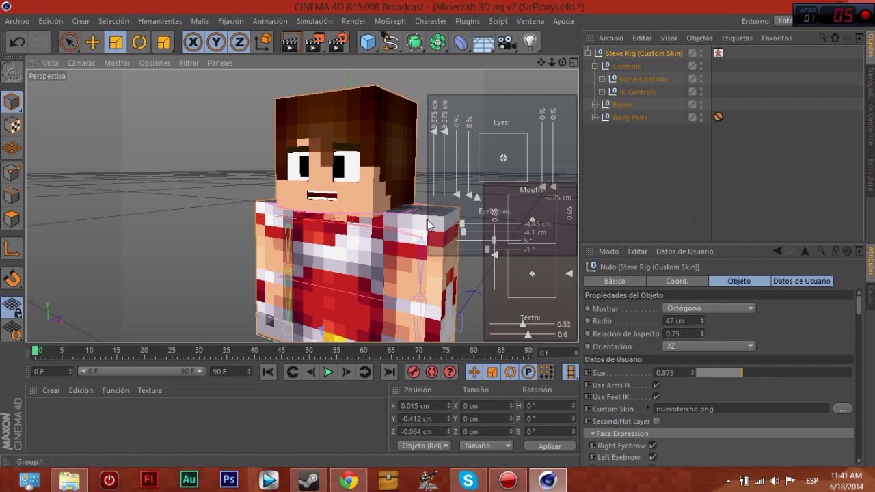
Reposition the mouth into an open expression and nudge the bottom teeth value
alt+drag(483, 223, 513, 290)
drag(522, 324, 523, 324)
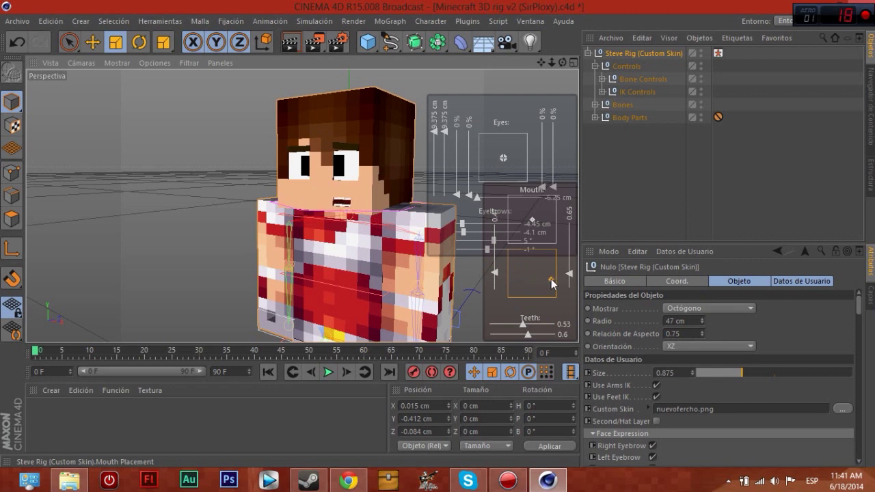
scroll(204, 154, down, 2)
scroll(204, 153, up, 2)
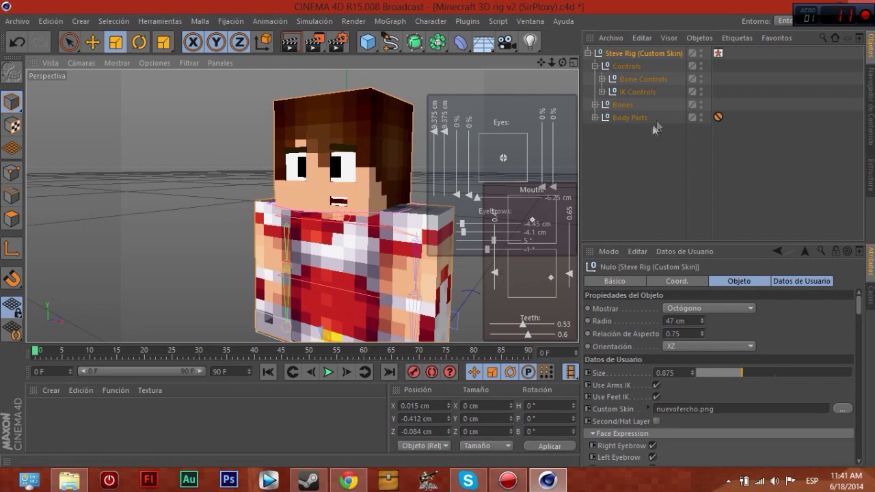
Expand Bone Controls and Arms and select the Left Arm (Bone) control
click(618, 92)
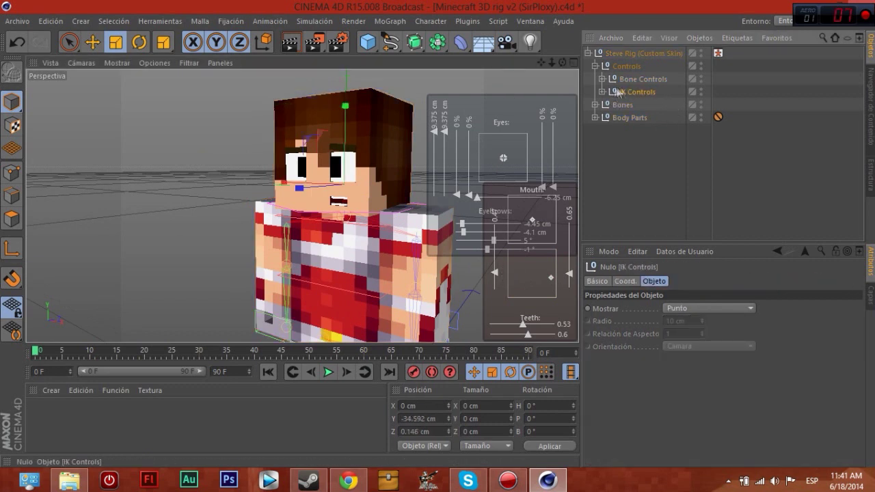
click(601, 79)
click(635, 104)
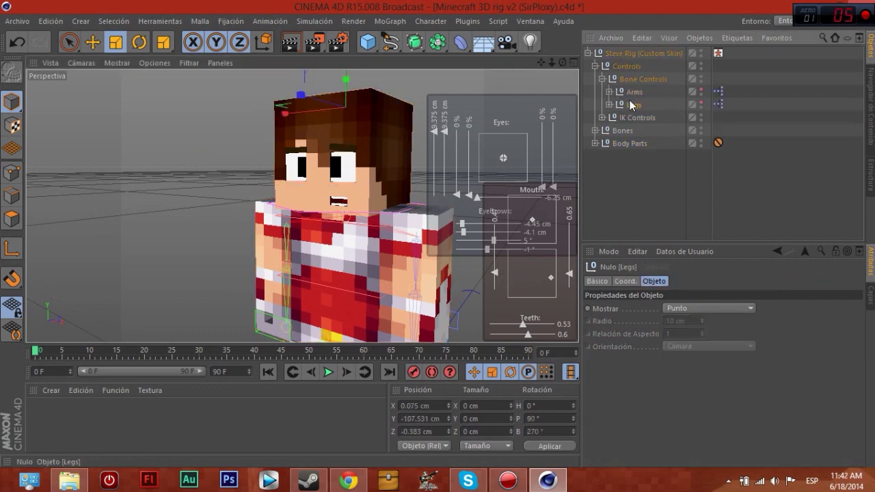
click(609, 91)
click(656, 104)
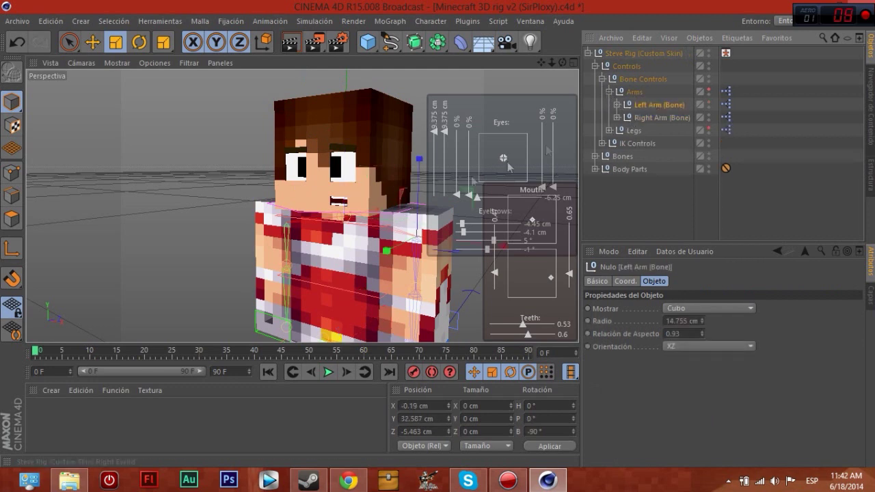
scroll(431, 243, down, 5)
Switch to the Move tool and orbit to a frontal close view of the character
click(93, 41)
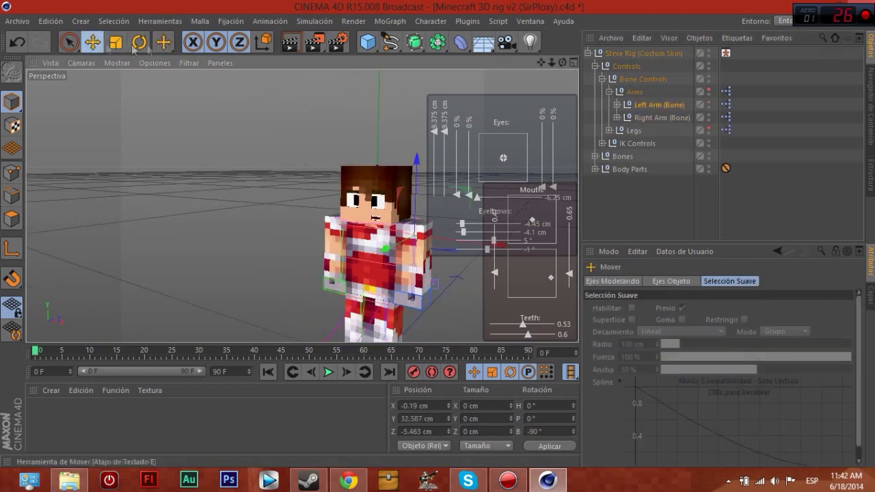
click(506, 481)
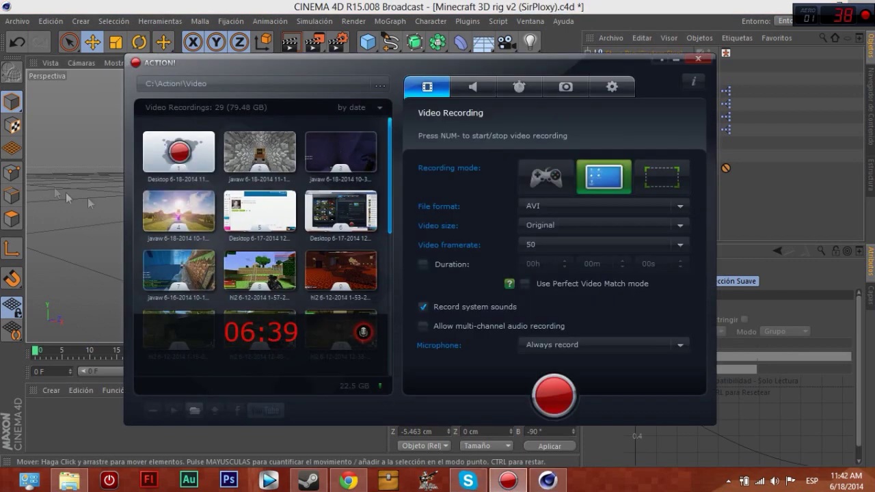
click(88, 197)
alt+drag(410, 178, 355, 157)
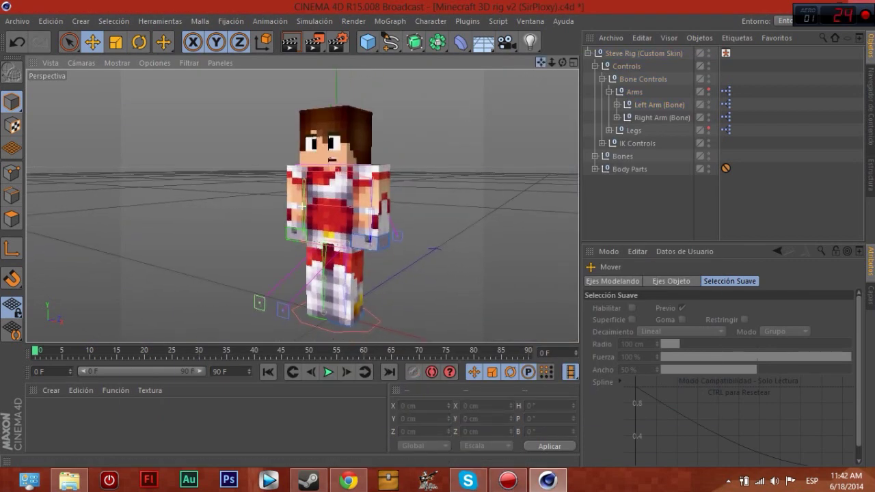
scroll(337, 137, up, 3)
alt+drag(542, 63, 483, 115)
scroll(483, 115, up, 2)
mouse_move(539, 65)
alt+mouse_down()
mouse_move(302, 205)
mouse_move(539, 66)
alt+mouse_up()
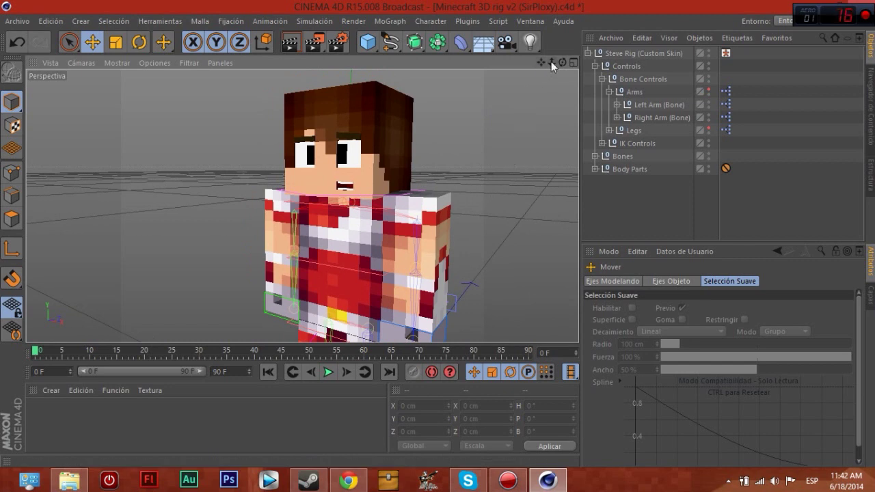
Trial-move the Left Elbow bone, undo it, and fold the Left Arm and Arms groups
click(662, 105)
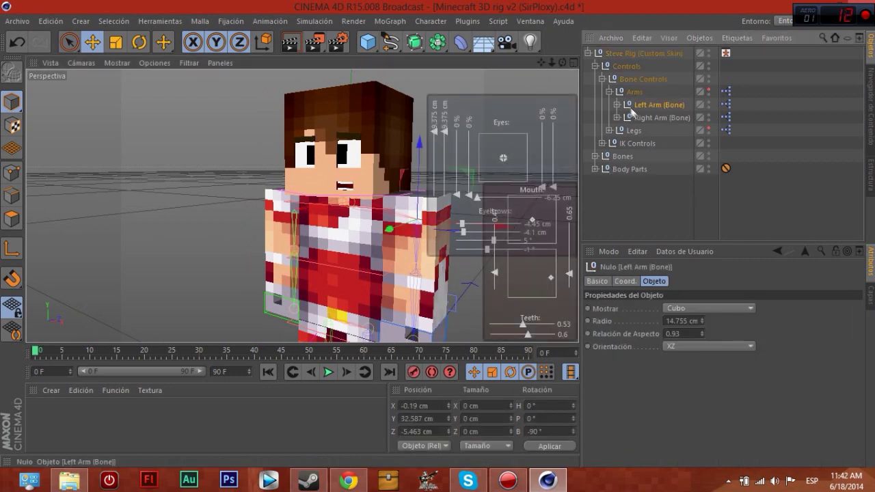
click(616, 105)
click(653, 117)
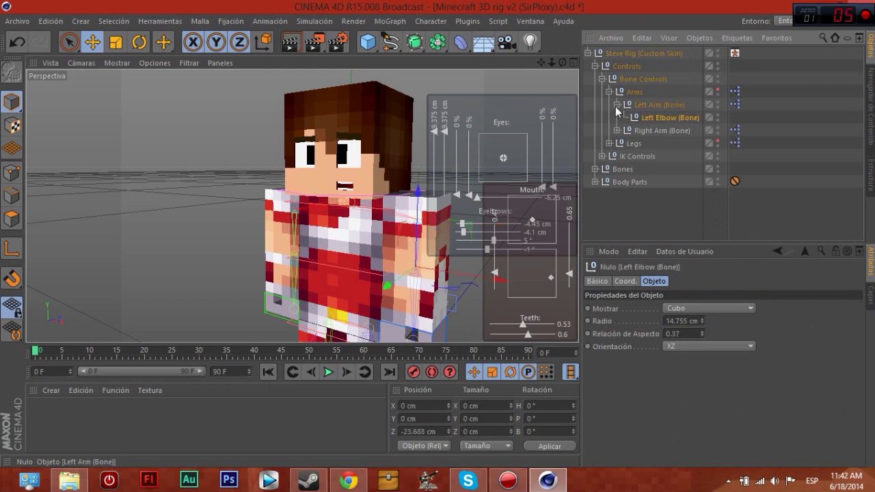
drag(410, 287, 448, 294)
key(ctrl+z)
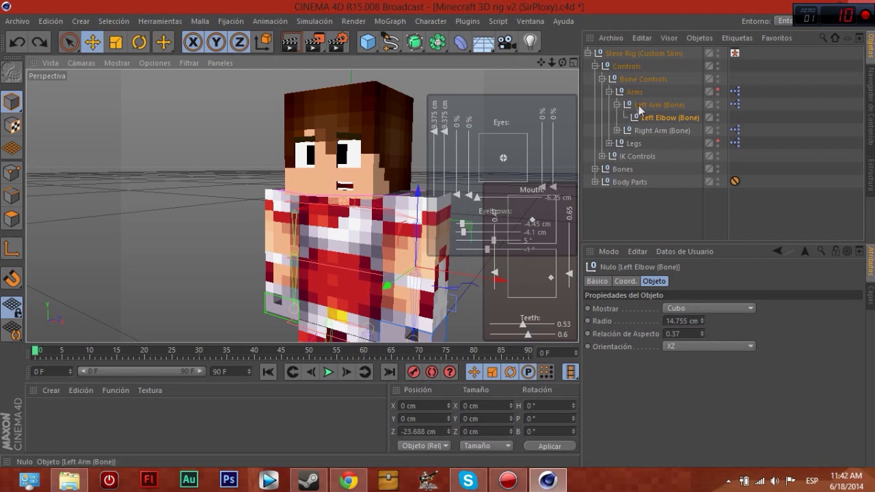
click(616, 106)
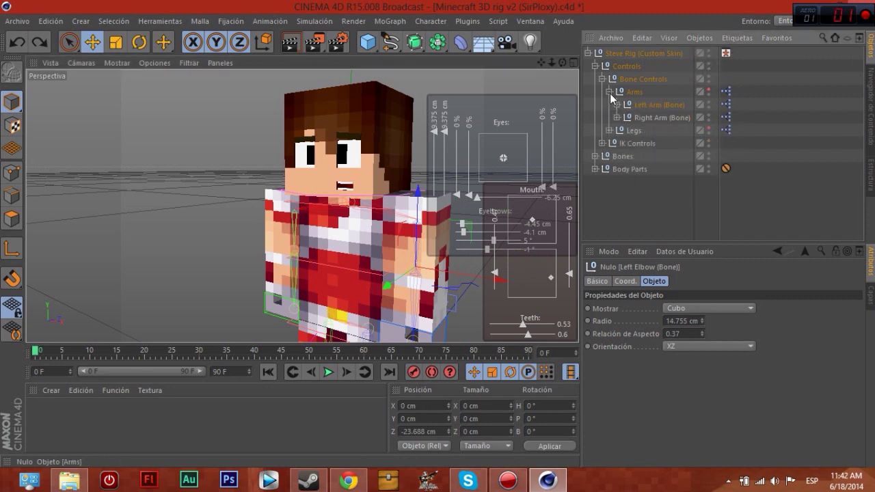
click(609, 92)
Pose both arms away from the body by moving the Right Arm and Left Arm IK controls
click(602, 80)
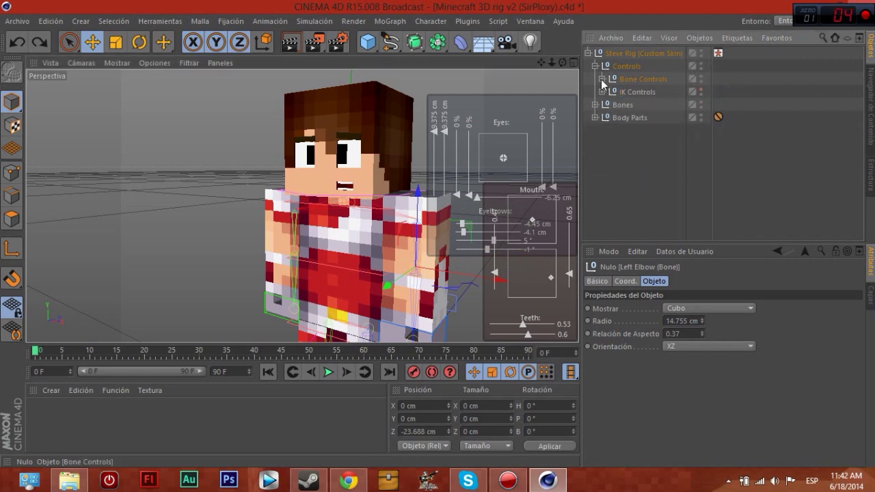
click(601, 91)
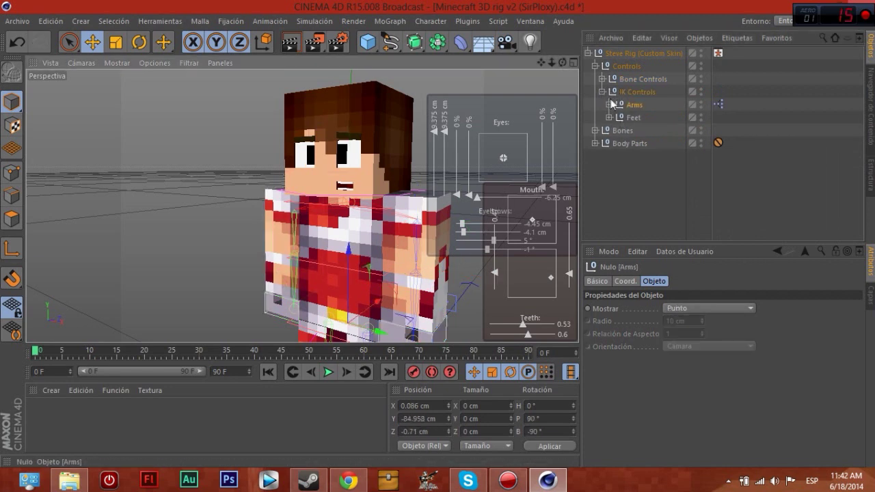
click(609, 105)
click(650, 118)
mouse_move(294, 253)
mouse_down()
mouse_move(274, 280)
mouse_move(220, 251)
mouse_up()
click(645, 131)
drag(410, 322, 484, 270)
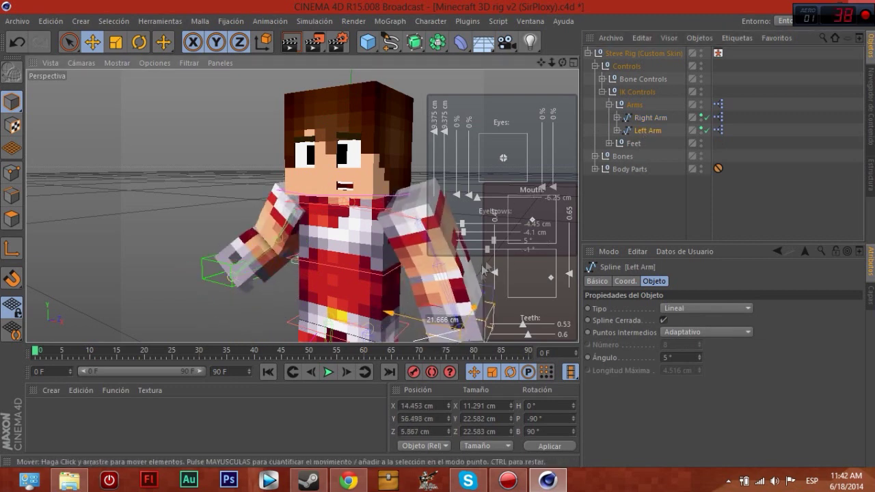
drag(559, 61, 540, 64)
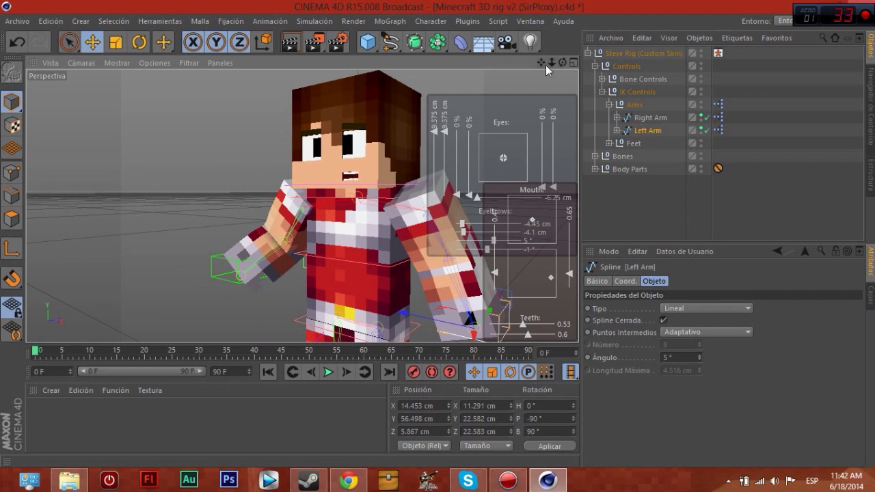
drag(546, 64, 540, 61)
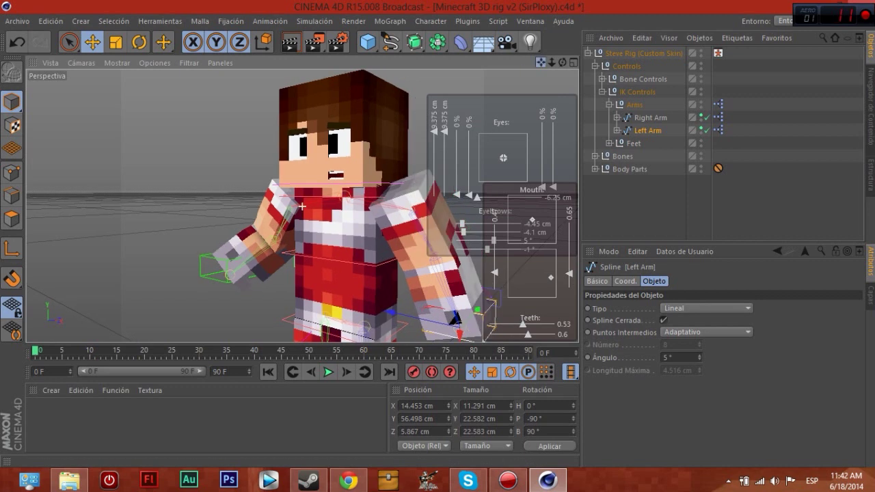
scroll(302, 206, down, 1)
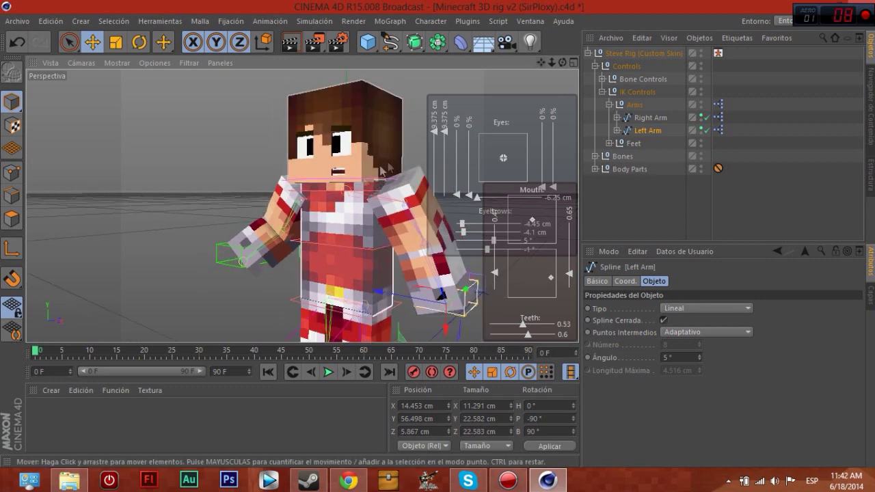
Enable Sword (Right) in the Steve Rig's Tools options, leaving Sword (Left) unchecked
click(647, 55)
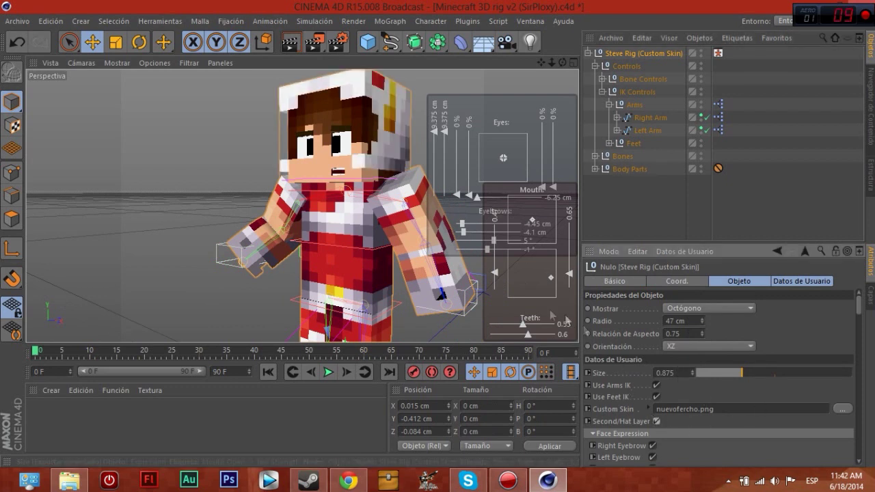
scroll(624, 393, down, 5)
scroll(624, 393, down, 5)
scroll(624, 393, down, 3)
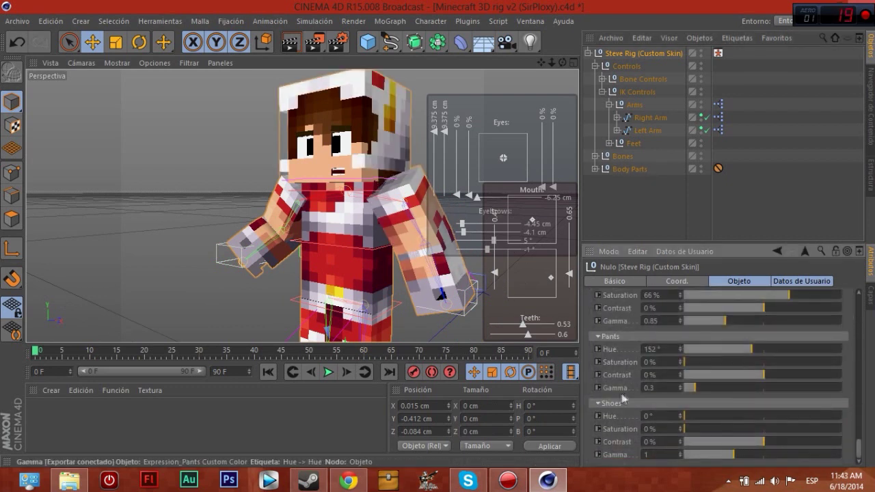
click(301, 205)
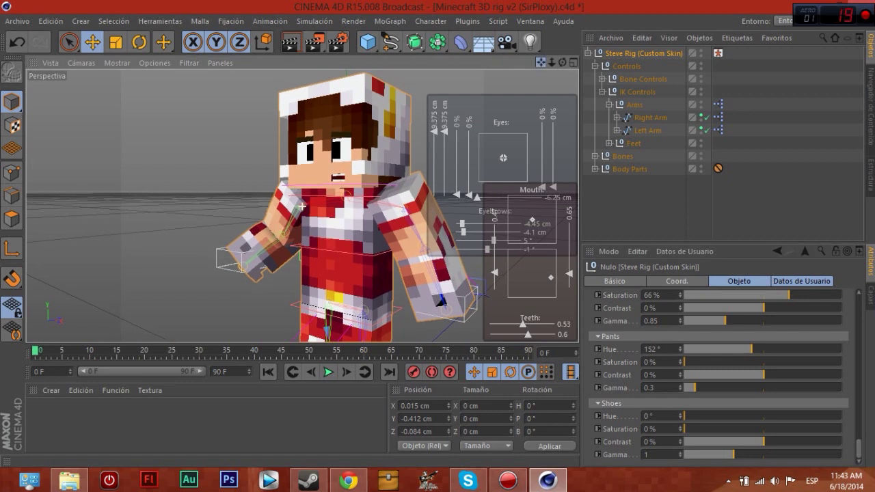
drag(547, 61, 555, 63)
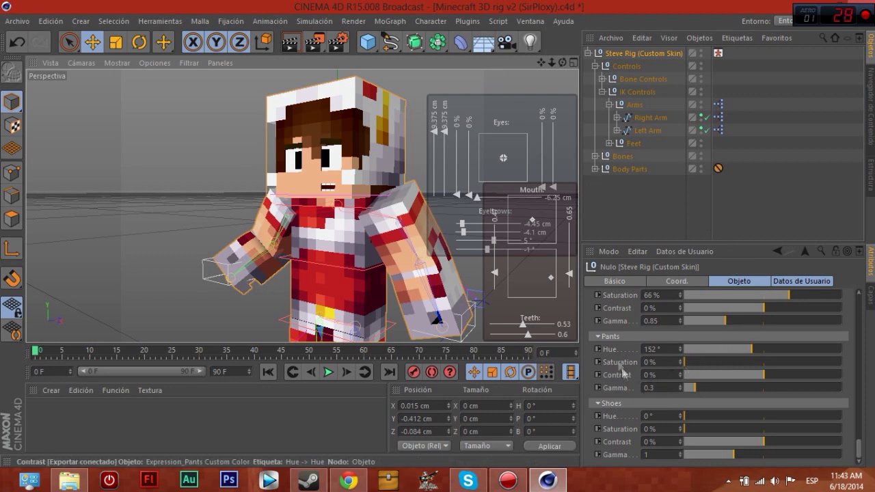
scroll(620, 370, up, 3)
scroll(620, 369, up, 3)
scroll(621, 370, up, 2)
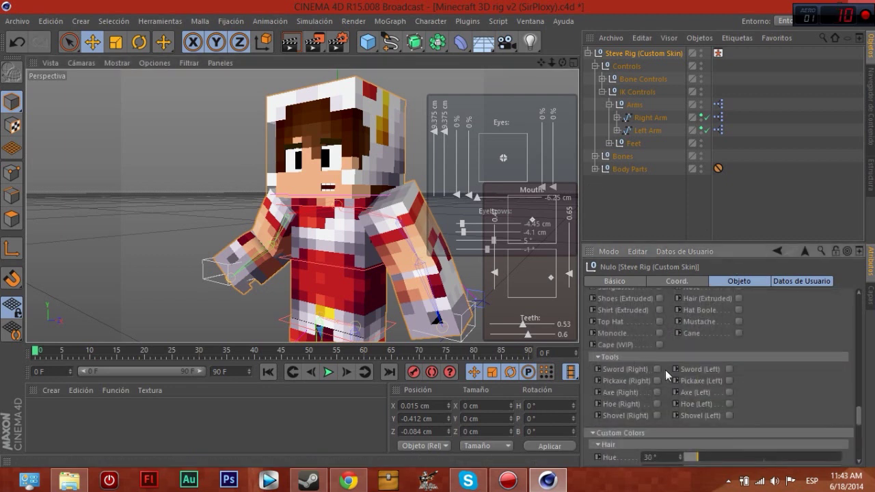
click(656, 369)
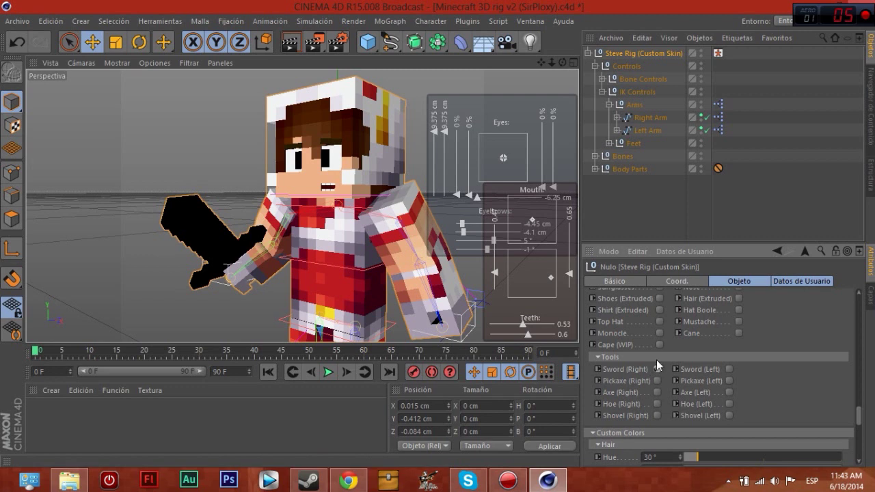
click(729, 369)
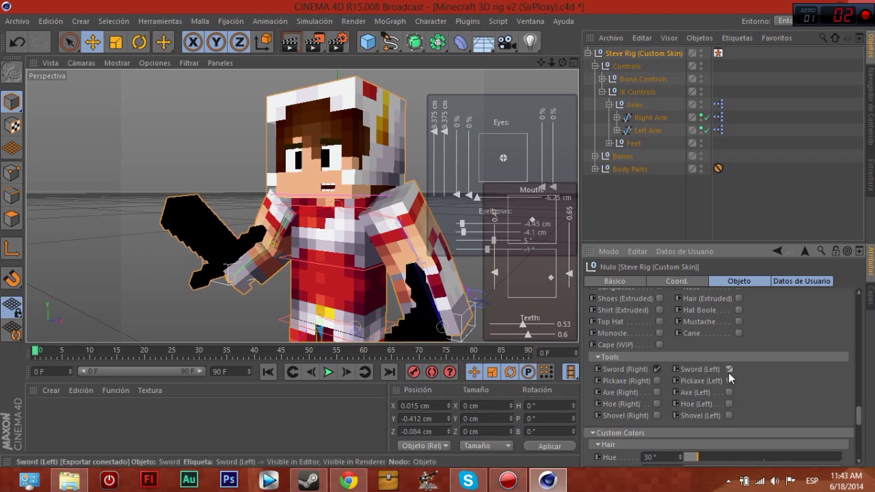
click(728, 371)
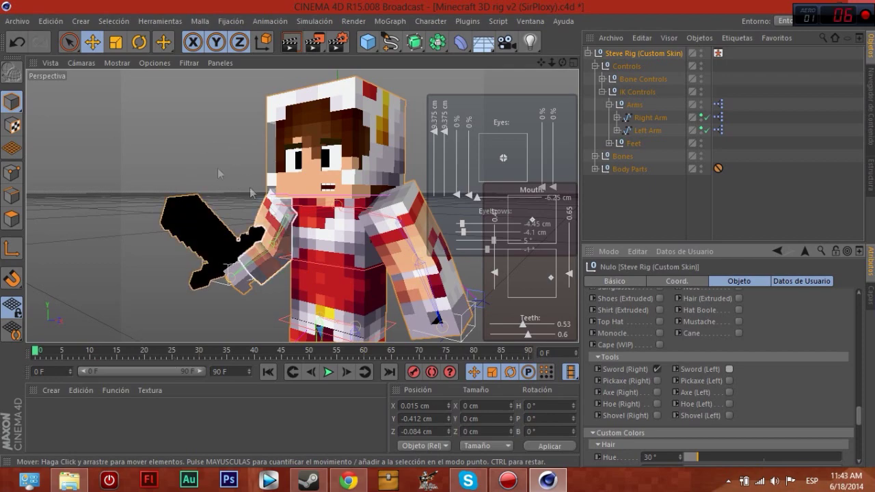
Drag the minecraft item pack .lib4d file from File Explorer into Cinema 4D's library
click(65, 480)
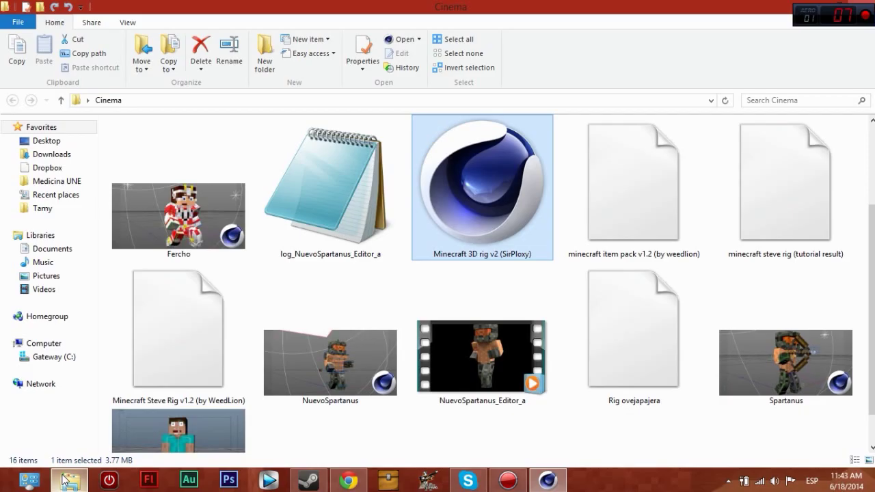
click(657, 212)
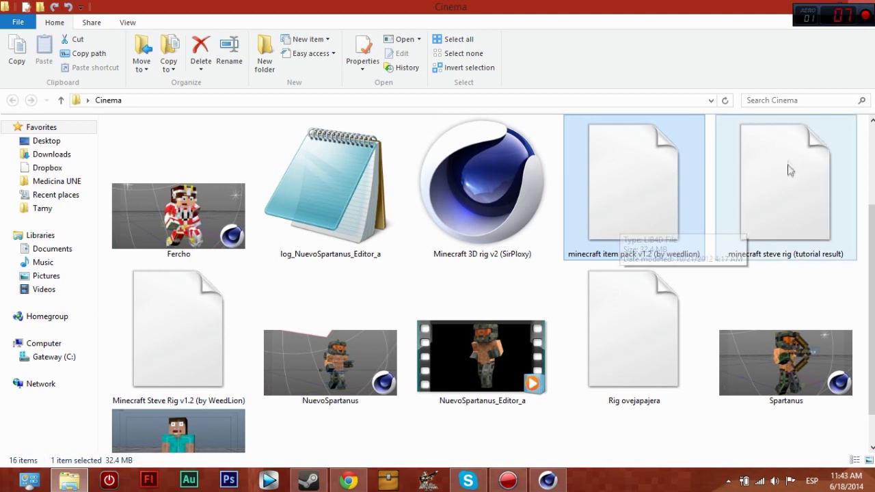
mouse_move(659, 221)
mouse_down()
mouse_move(375, 379)
mouse_move(551, 482)
mouse_move(531, 434)
mouse_up()
drag(227, 312, 228, 311)
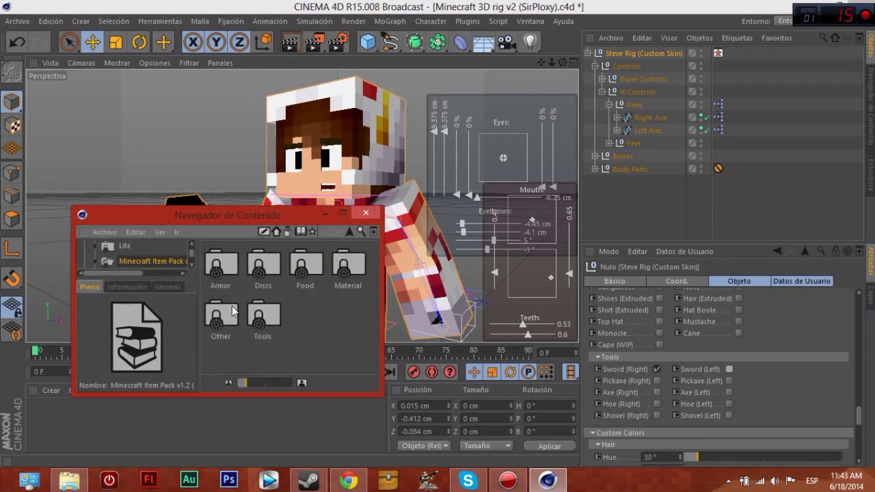
Add the Sword (Diamond) model from the item pack's Tools folder to the scene
double_click(269, 308)
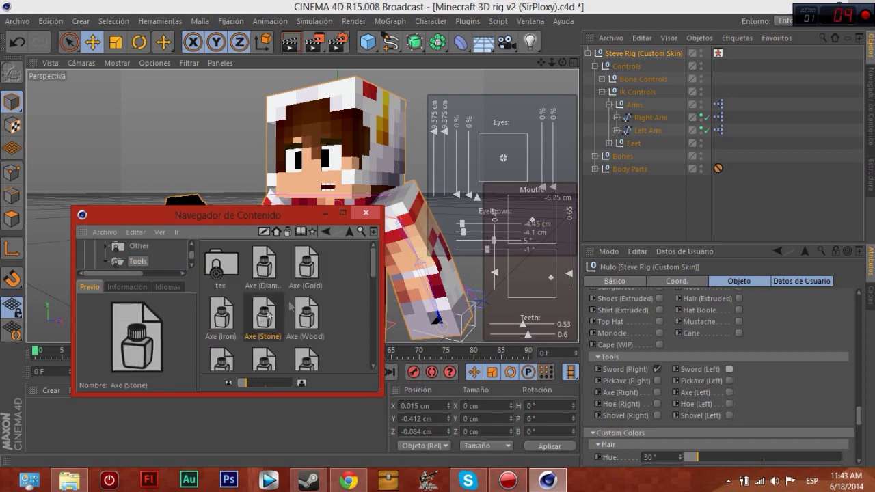
drag(370, 259, 371, 343)
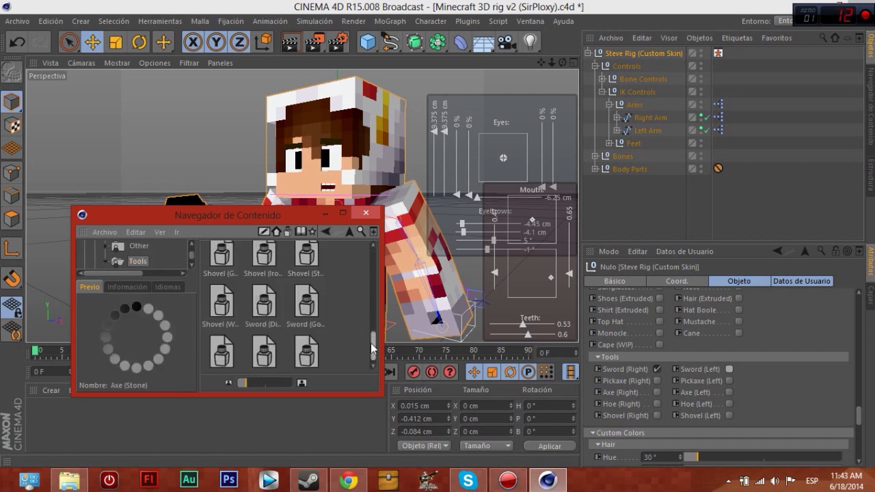
double_click(271, 309)
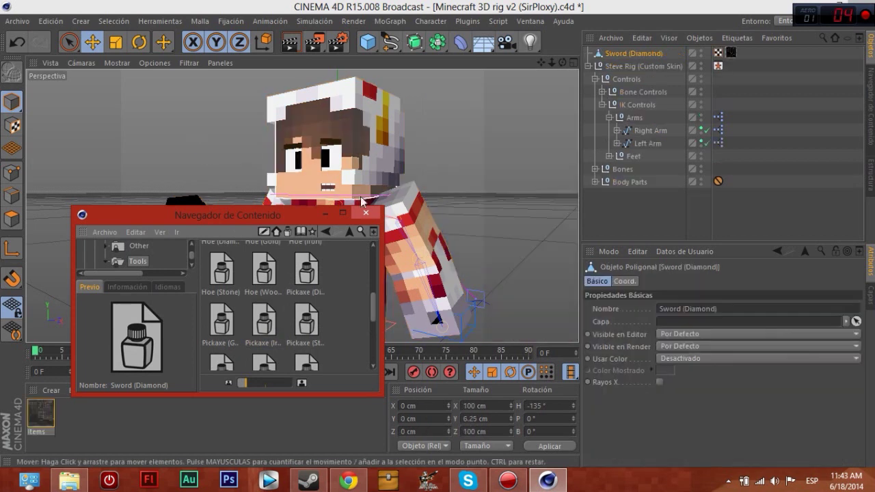
click(374, 212)
Delete the old sword object from the scene
scroll(345, 327, down, 5)
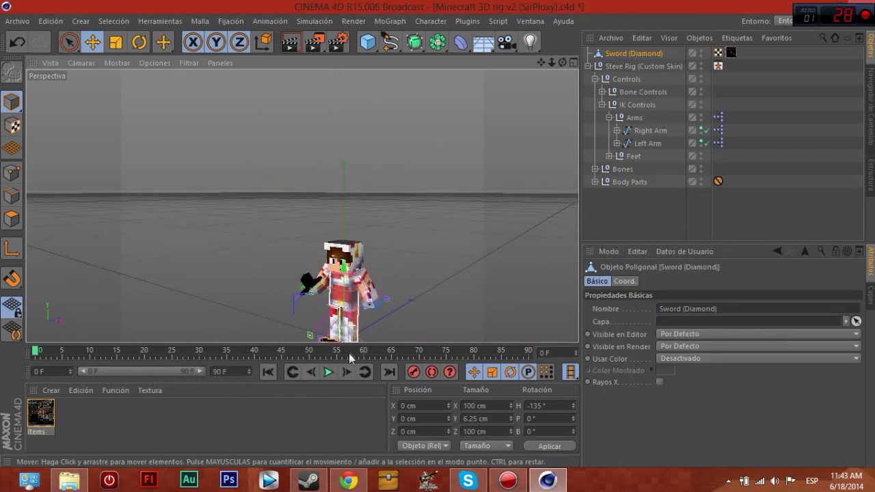
scroll(345, 326, up, 2)
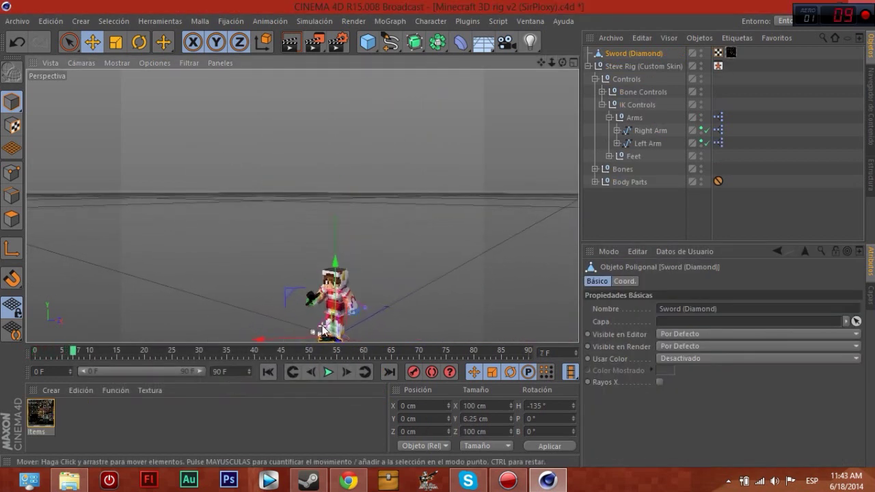
scroll(350, 297, up, 2)
scroll(349, 296, up, 1)
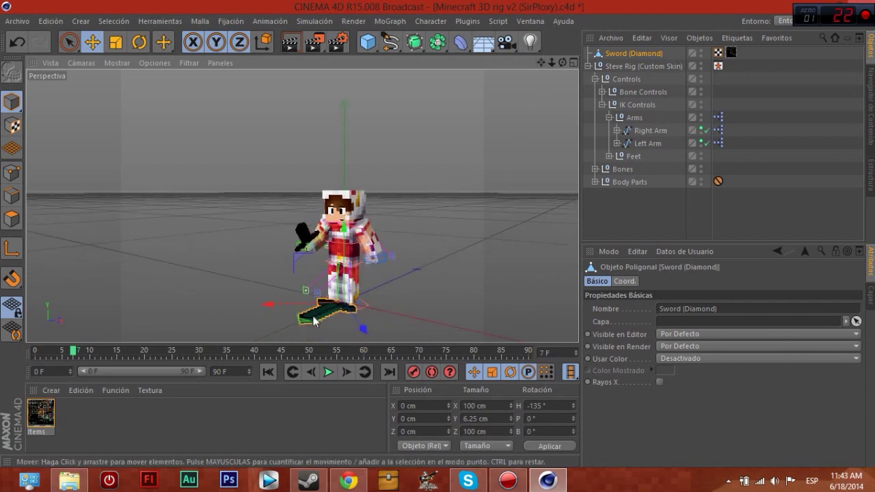
scroll(350, 297, up, 3)
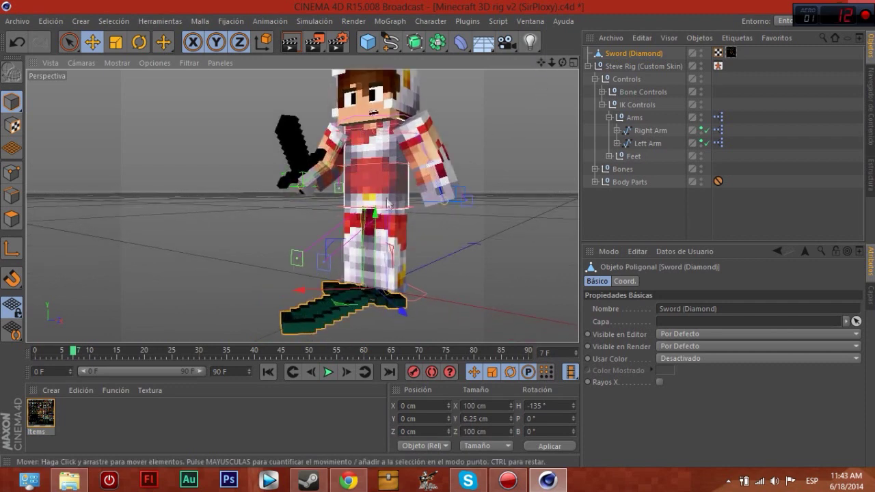
key(Delete)
Zoom in and apply the Items material to the sword
scroll(303, 205, up, 2)
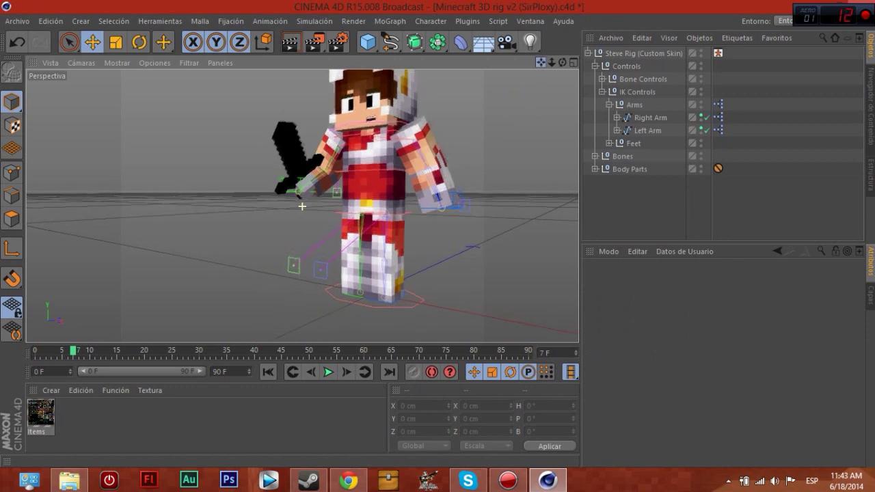
scroll(302, 206, up, 2)
drag(551, 62, 540, 64)
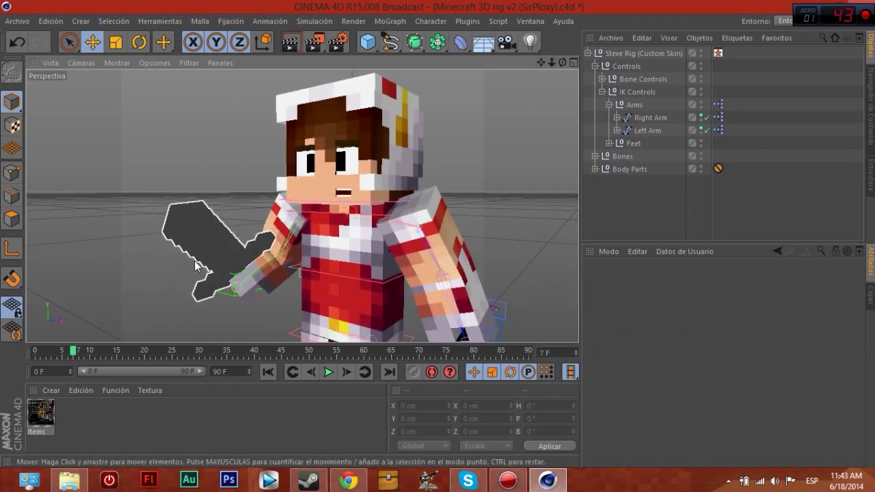
drag(43, 436, 69, 372)
drag(180, 251, 181, 252)
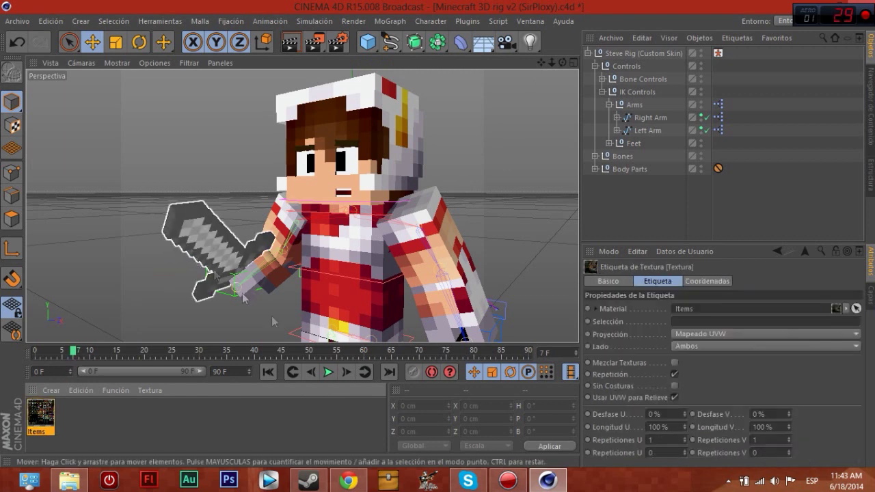
drag(333, 228, 375, 200)
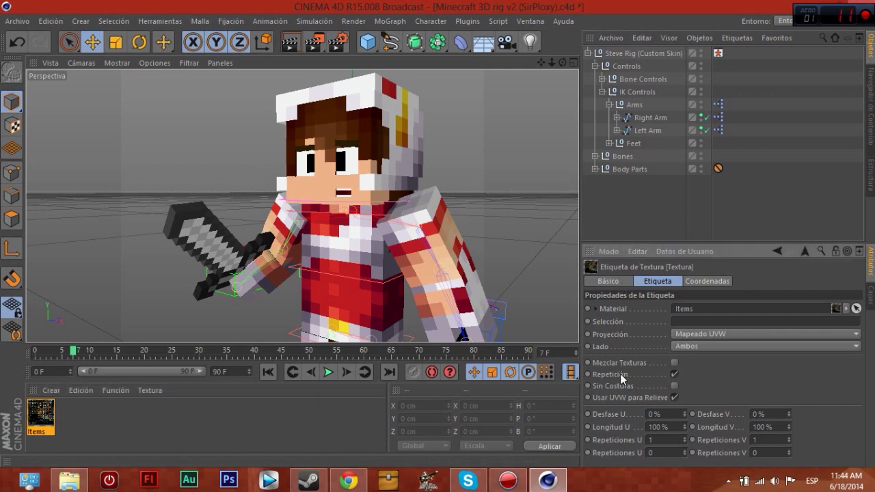
Turn on Helmet, Chestplate, Leggings and Boots in the Steve Rig's Armor options
click(632, 54)
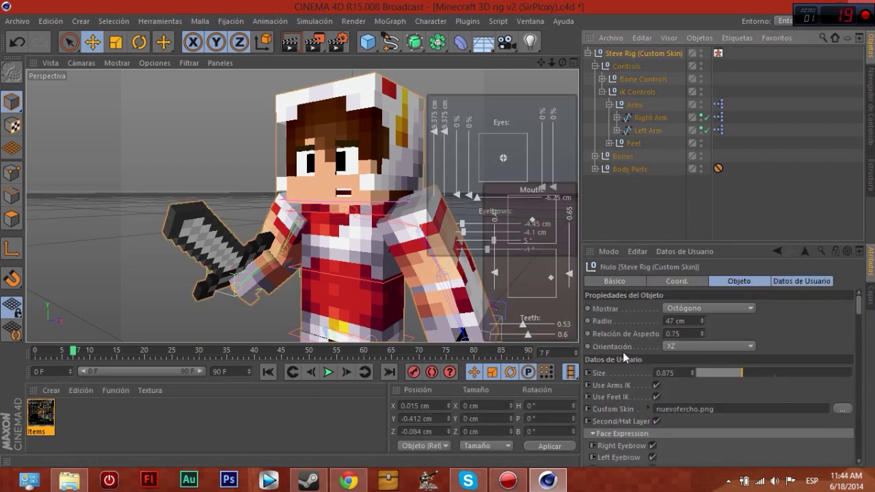
scroll(623, 352, down, 3)
scroll(623, 352, down, 3)
scroll(623, 352, up, 3)
scroll(622, 352, up, 3)
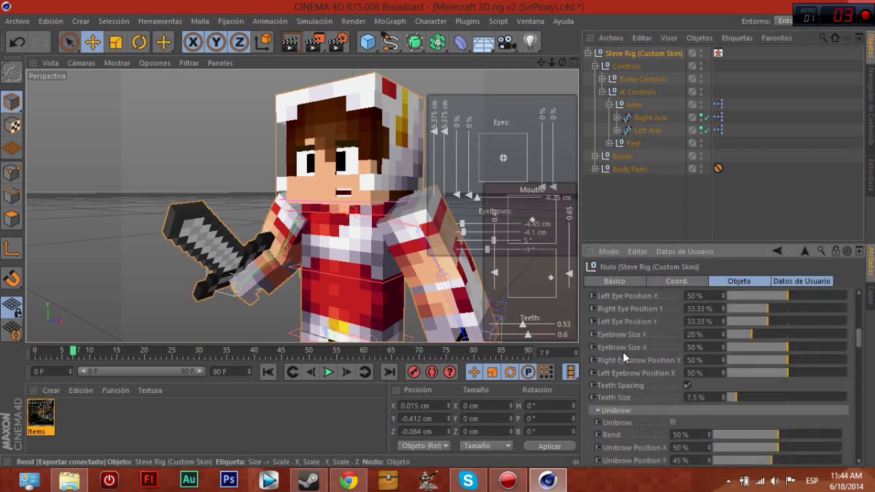
scroll(622, 352, up, 3)
scroll(623, 352, up, 3)
scroll(623, 352, down, 3)
scroll(623, 352, down, 3)
scroll(622, 352, down, 3)
scroll(622, 352, down, 3)
scroll(622, 352, down, 3)
scroll(638, 352, down, 3)
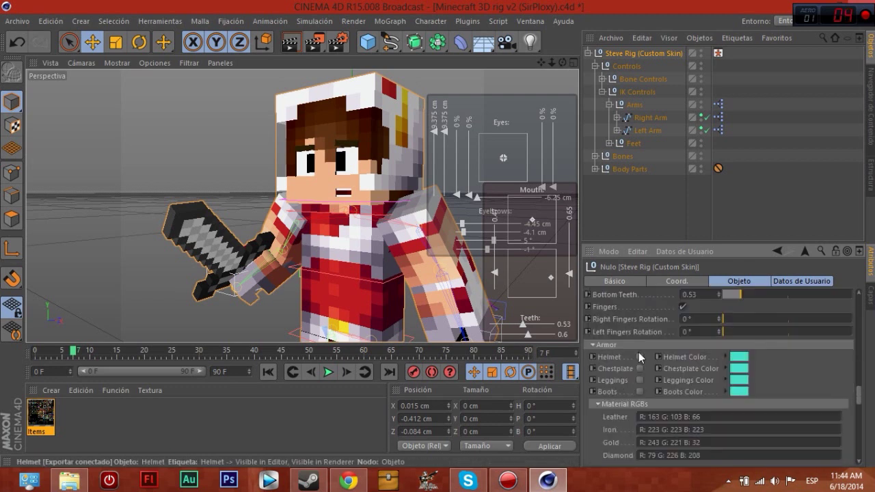
click(639, 356)
click(640, 369)
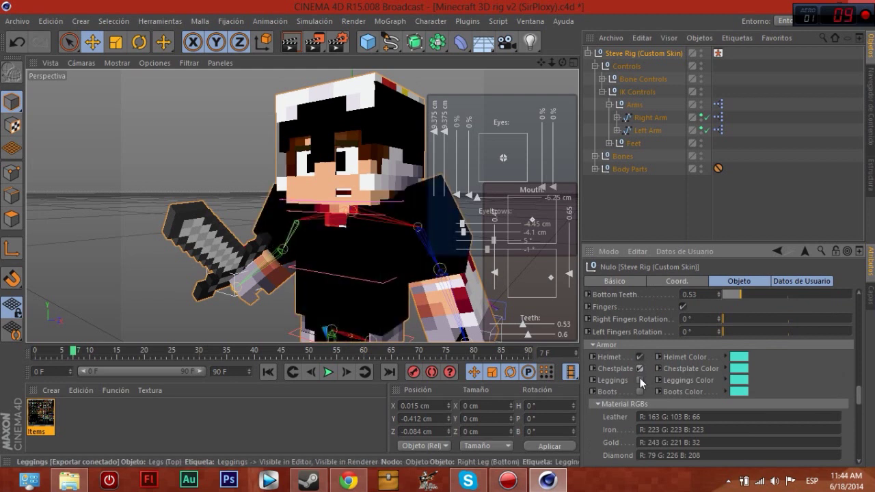
click(640, 380)
click(639, 392)
Switch Helmet, Chestplate, Leggings and Boots back off
scroll(393, 235, down, 5)
scroll(393, 236, down, 3)
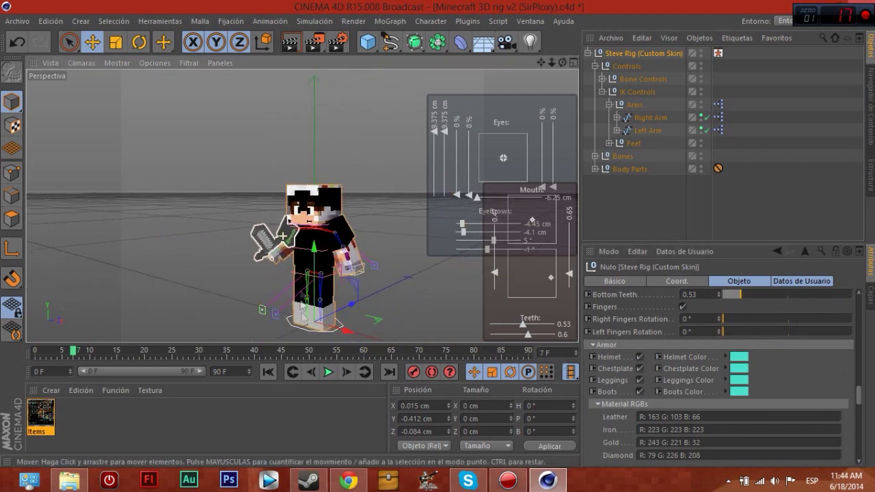
scroll(297, 226, up, 3)
scroll(297, 225, up, 3)
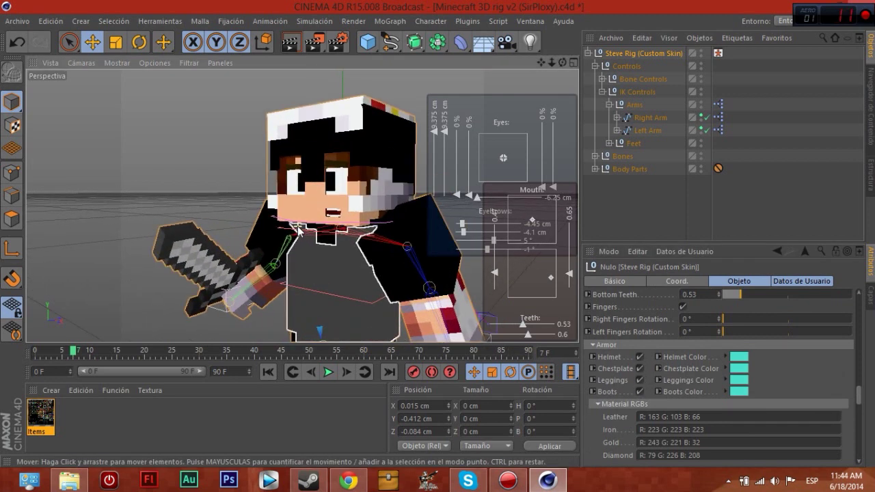
scroll(298, 225, down, 6)
click(639, 358)
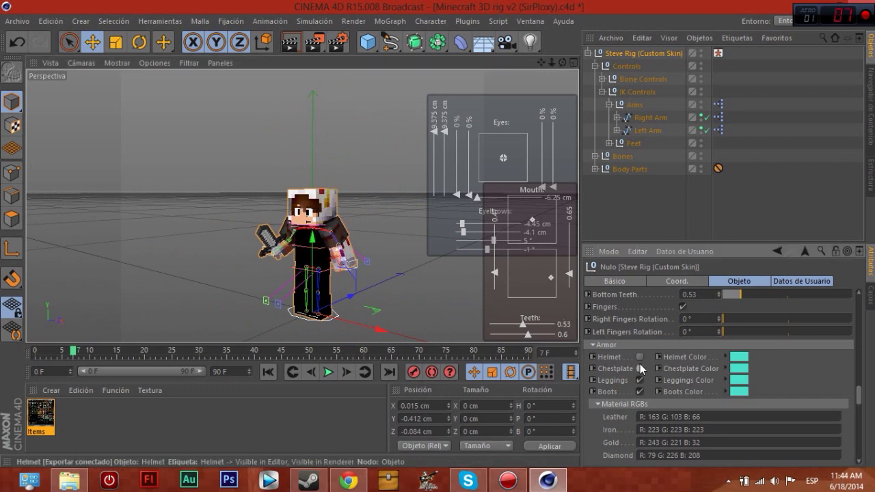
click(639, 368)
click(640, 380)
click(639, 392)
Expand the Feet controls group to show Right Foot and Left Foot
scroll(332, 217, up, 2)
scroll(332, 218, up, 2)
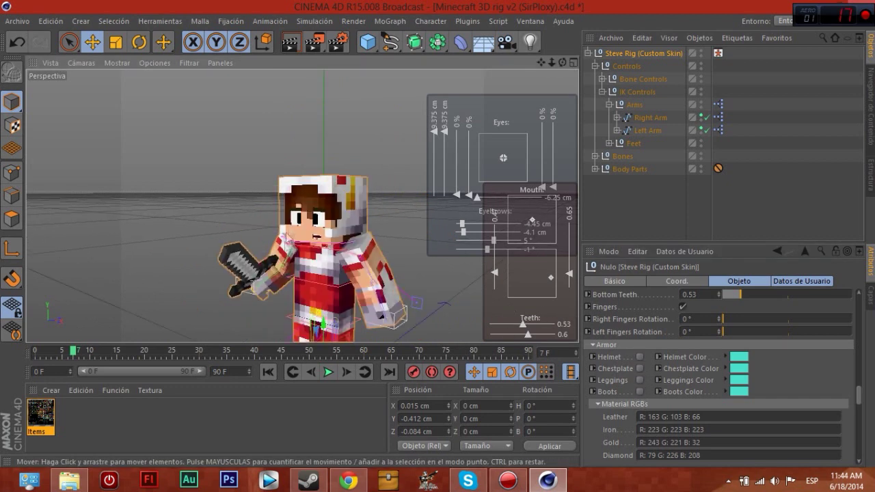
scroll(332, 218, up, 2)
scroll(331, 217, up, 1)
scroll(331, 217, up, 1)
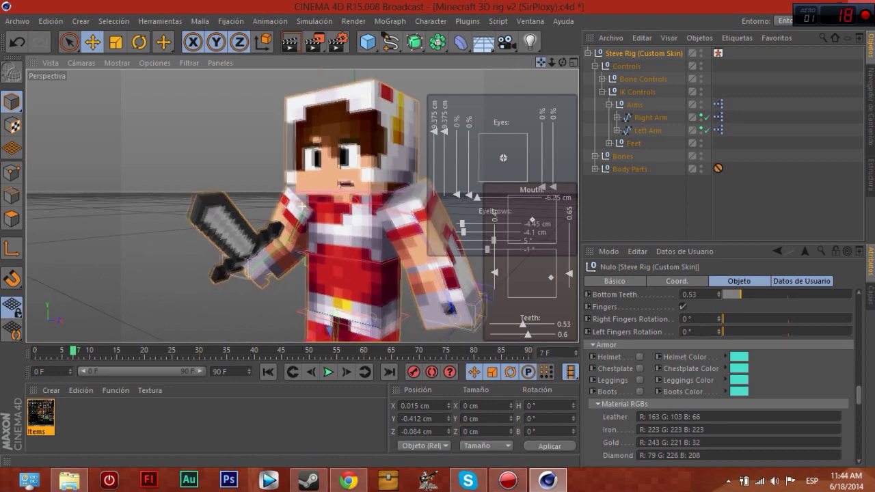
scroll(481, 290, up, 2)
scroll(481, 290, up, 1)
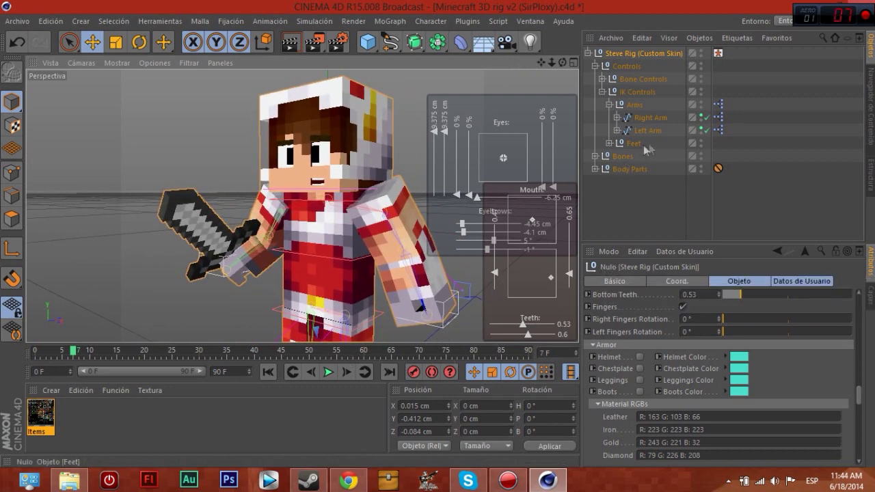
click(610, 143)
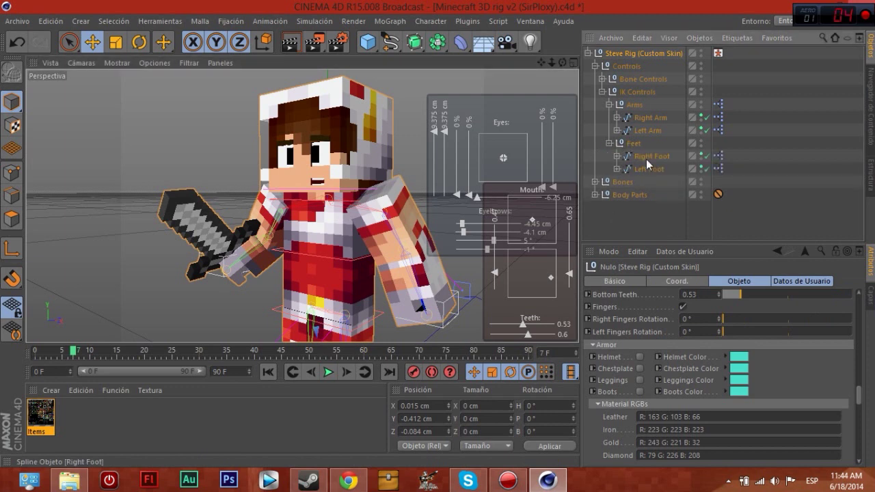
Move the Right Foot and Left Foot controls along X and Z into a wider stride
click(646, 157)
mouse_move(279, 301)
mouse_down()
mouse_move(289, 295)
mouse_move(298, 311)
mouse_move(275, 335)
mouse_up()
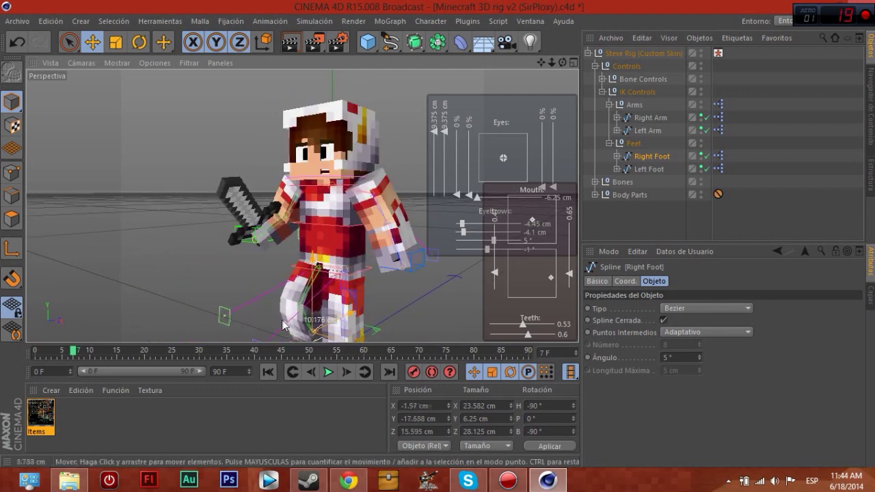
click(648, 169)
drag(345, 323, 388, 325)
drag(540, 62, 549, 64)
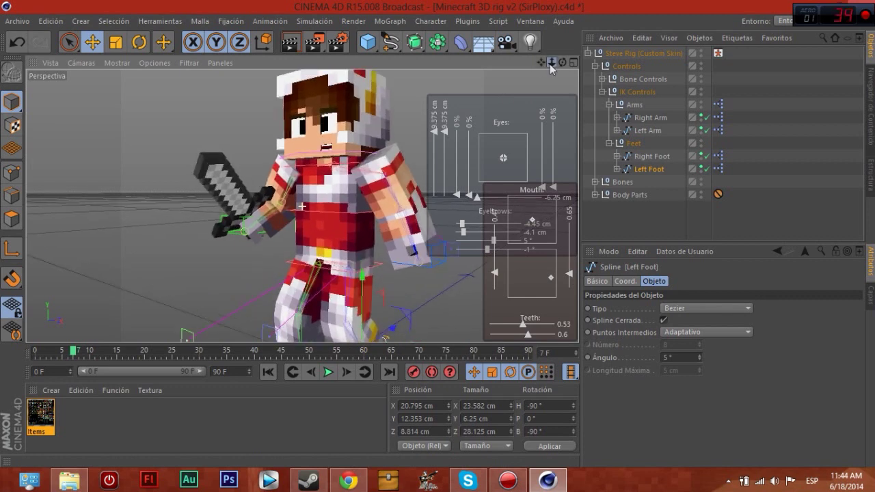
drag(363, 309, 372, 321)
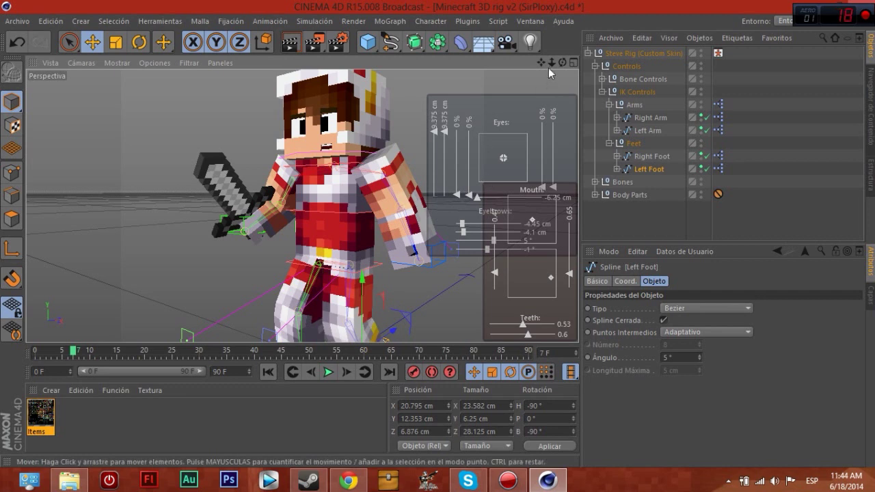
drag(549, 64, 470, 75)
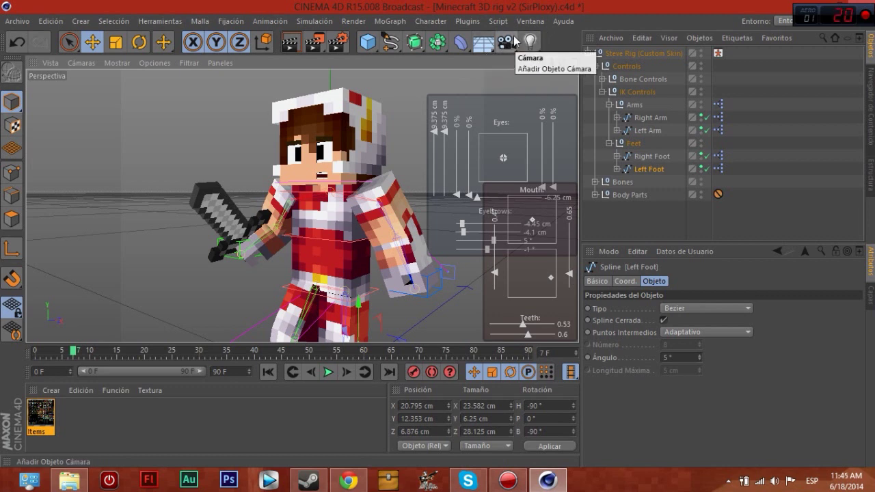
Browse the Content Browser's Preestablecidos presets, peeking into HyperRig Ultimate and back
mouse_move(562, 62)
mouse_down()
mouse_move(519, 65)
mouse_move(547, 65)
mouse_up()
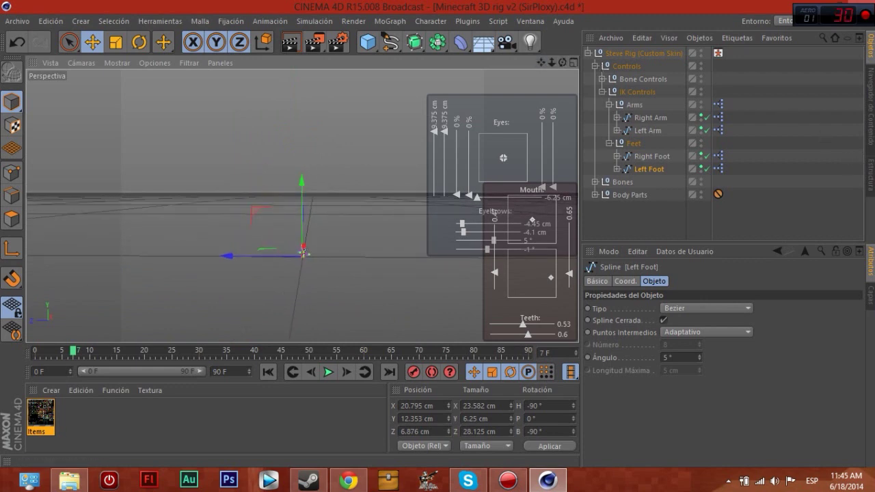
click(870, 103)
double_click(634, 164)
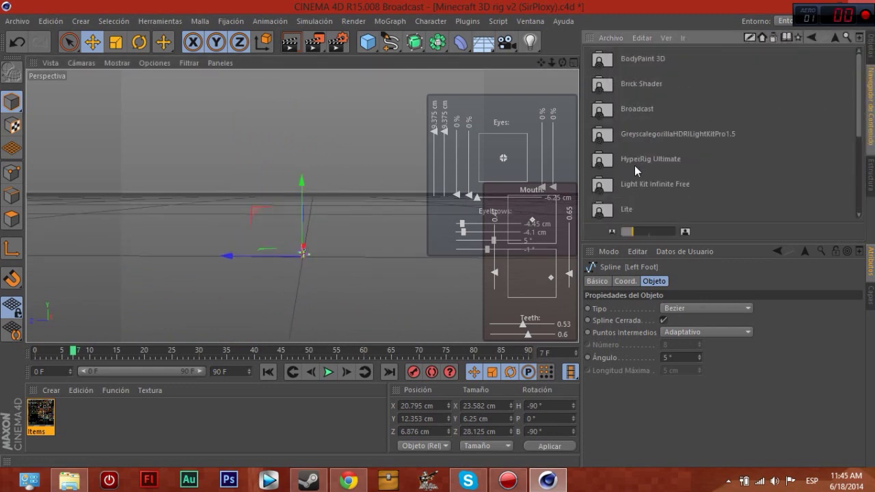
click(661, 135)
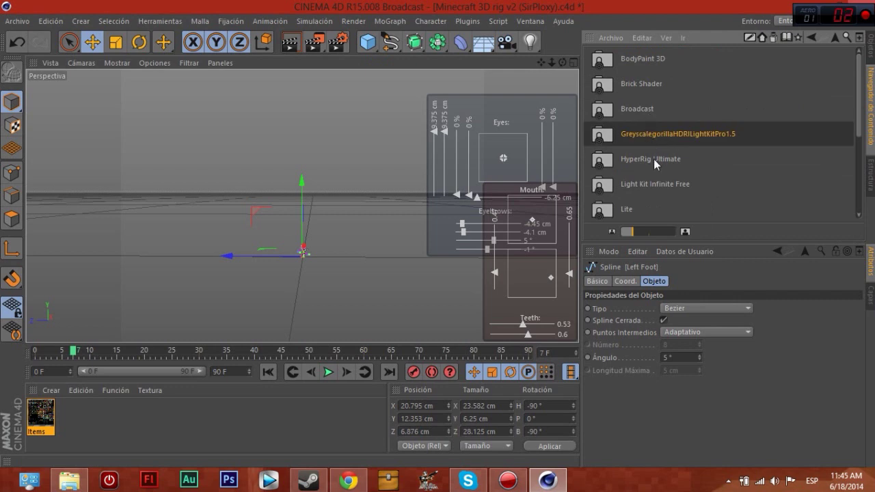
double_click(652, 158)
click(835, 37)
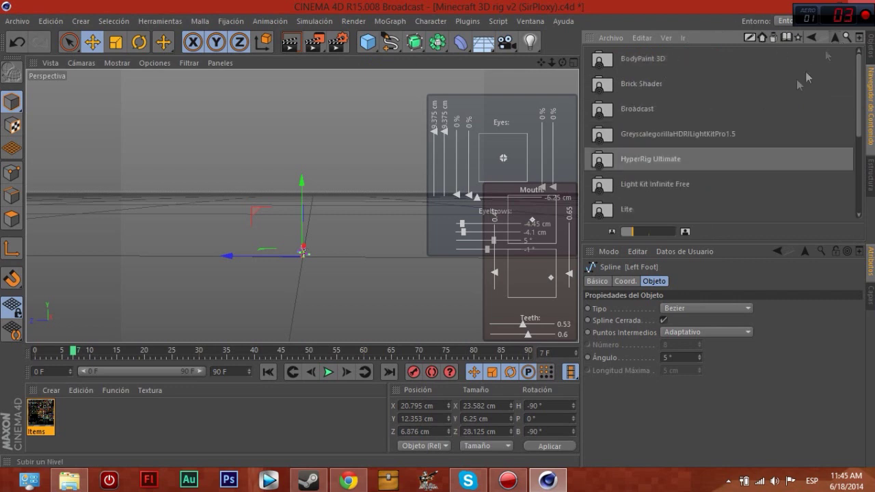
Load the Overhead Softbox preset from Light Kit Infinite Free and return to the Object Manager
double_click(644, 183)
scroll(640, 167, down, 3)
scroll(640, 174, up, 3)
scroll(642, 171, down, 3)
scroll(644, 161, up, 3)
scroll(643, 160, down, 3)
click(640, 181)
click(652, 104)
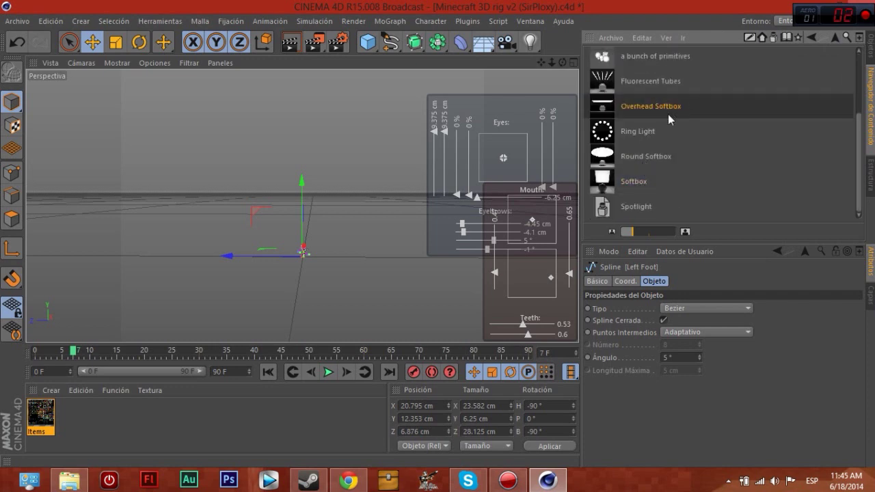
double_click(668, 114)
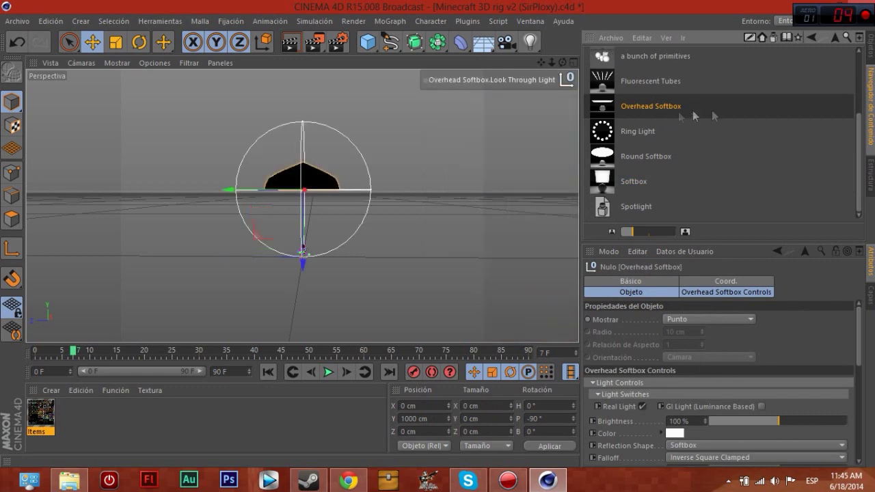
key(shift+F1)
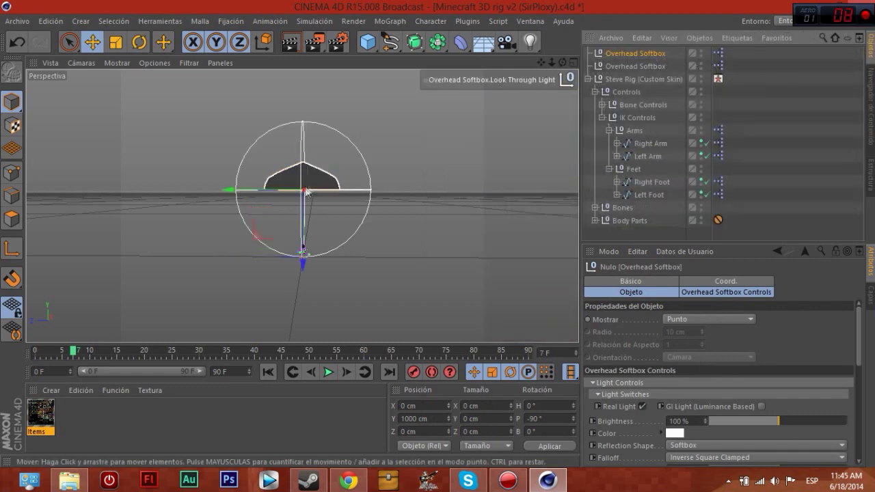
Tilt the first softbox toward the character and lower it along its aim line
scroll(299, 189, up, 2)
scroll(298, 189, up, 2)
scroll(299, 189, up, 2)
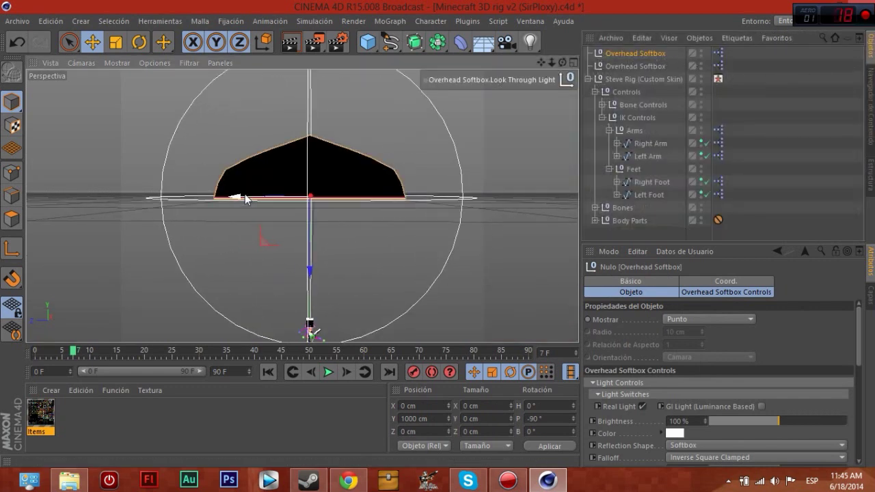
click(138, 42)
mouse_move(349, 173)
mouse_down()
mouse_move(344, 152)
mouse_move(320, 129)
mouse_up()
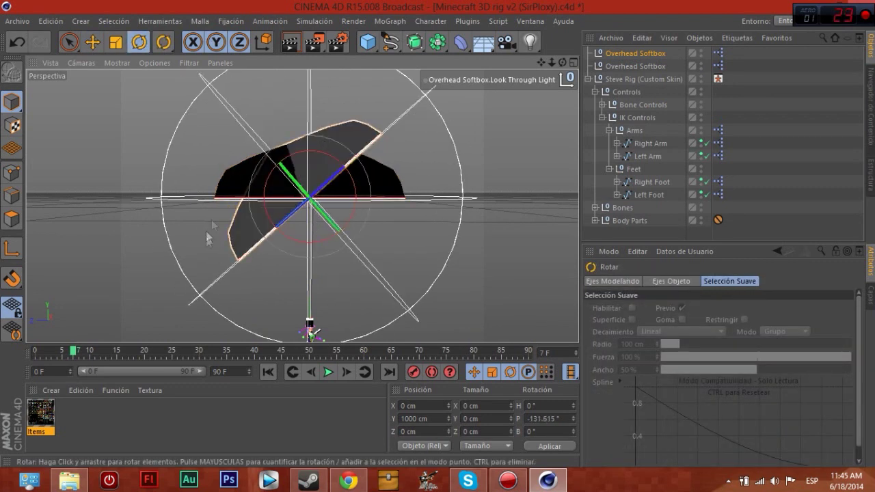
key(e)
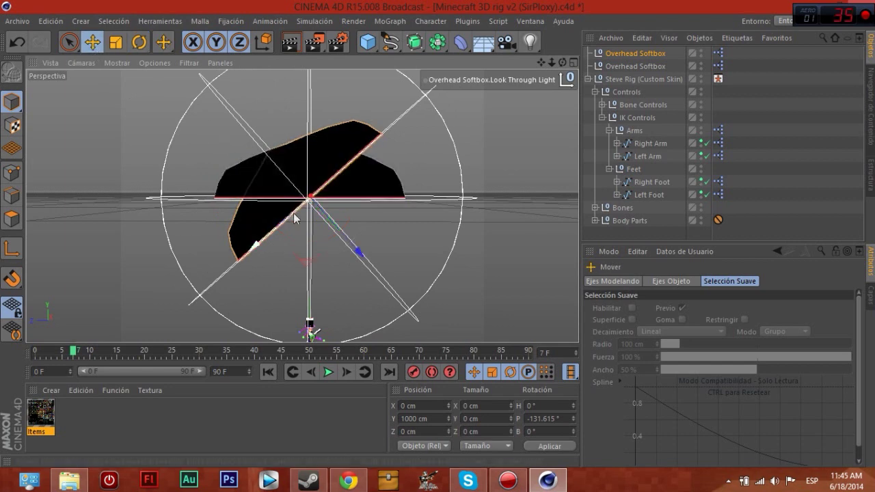
mouse_move(287, 219)
mouse_down()
mouse_move(190, 302)
mouse_move(229, 273)
mouse_up()
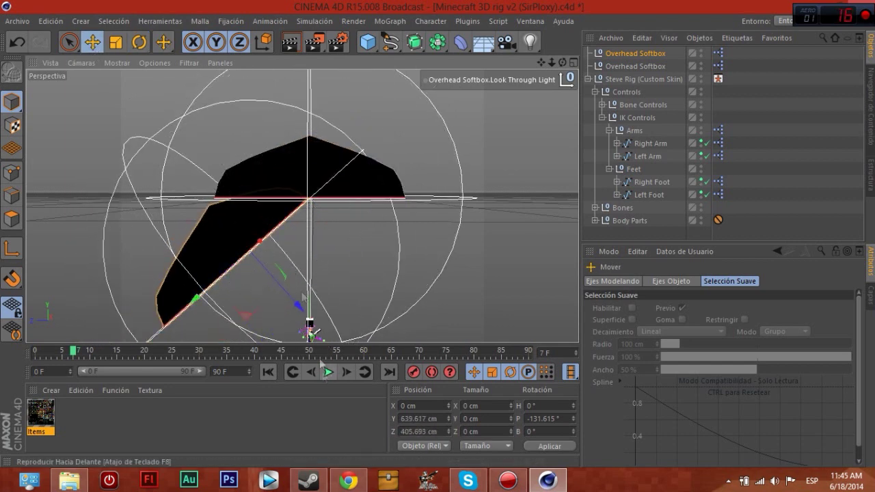
Tilt the Overhead Softbox group about 44 degrees and slightly adjust the lower softbox
scroll(320, 338, up, 2)
scroll(319, 338, up, 1)
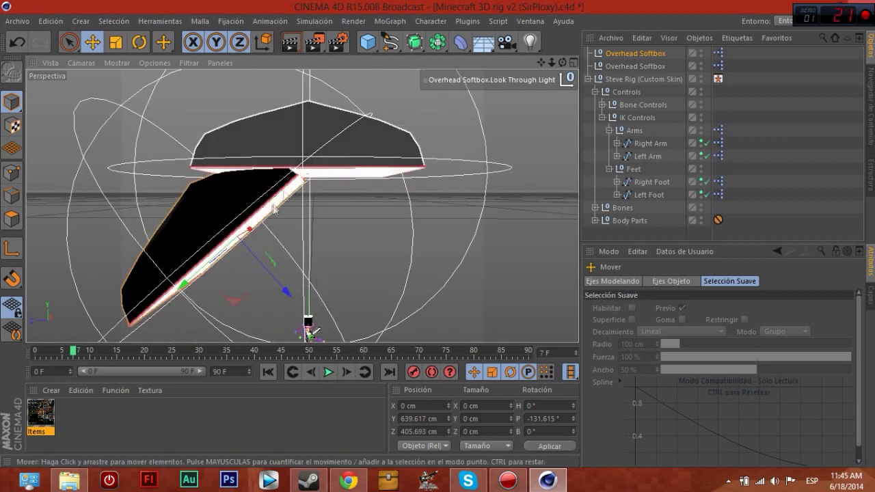
click(356, 138)
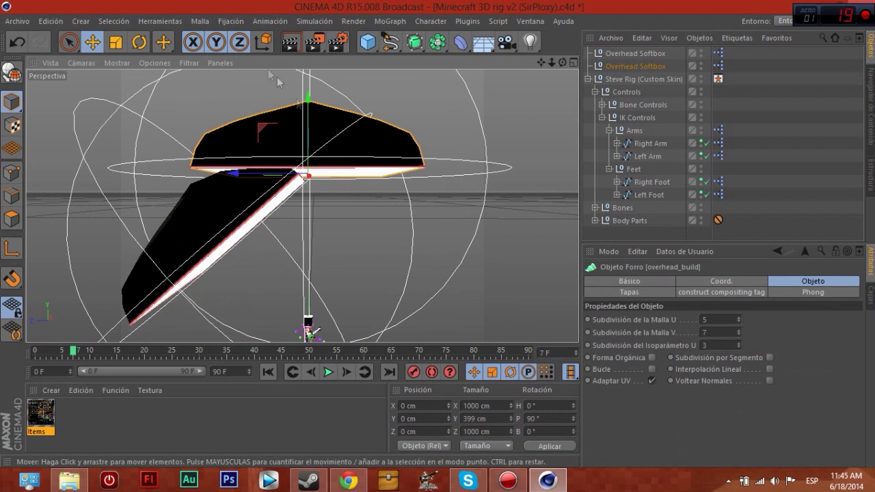
click(138, 43)
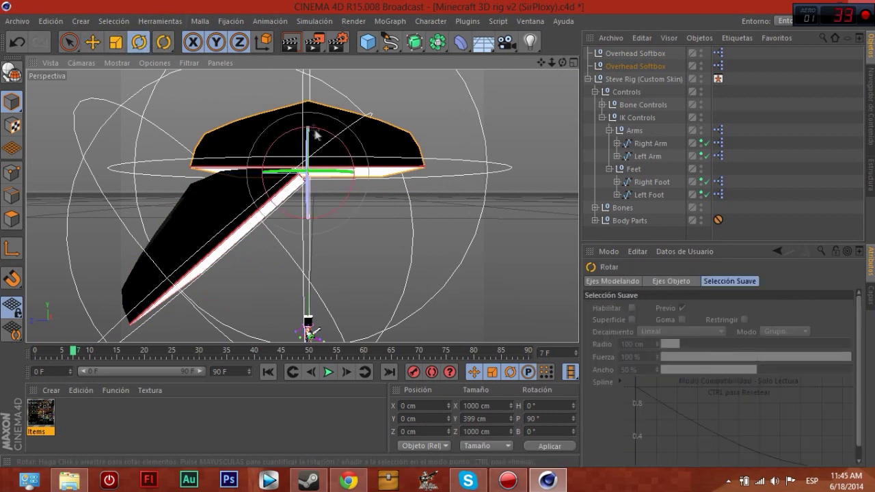
drag(336, 137, 354, 171)
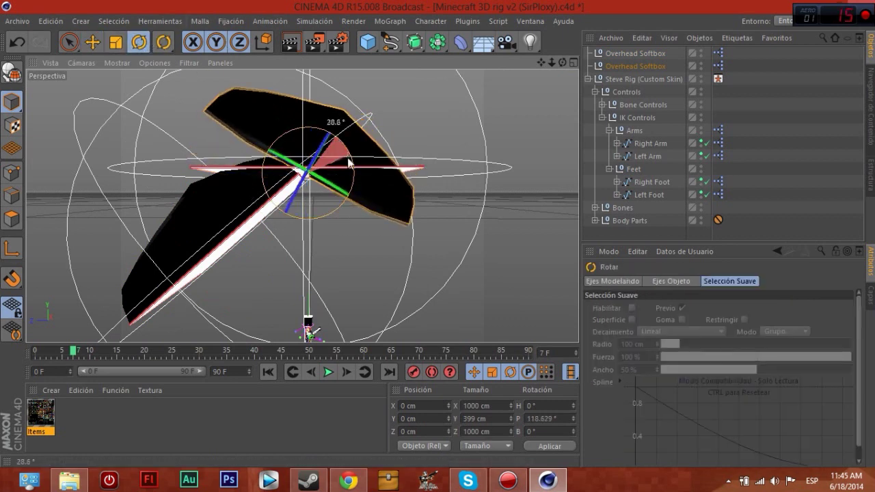
click(602, 65)
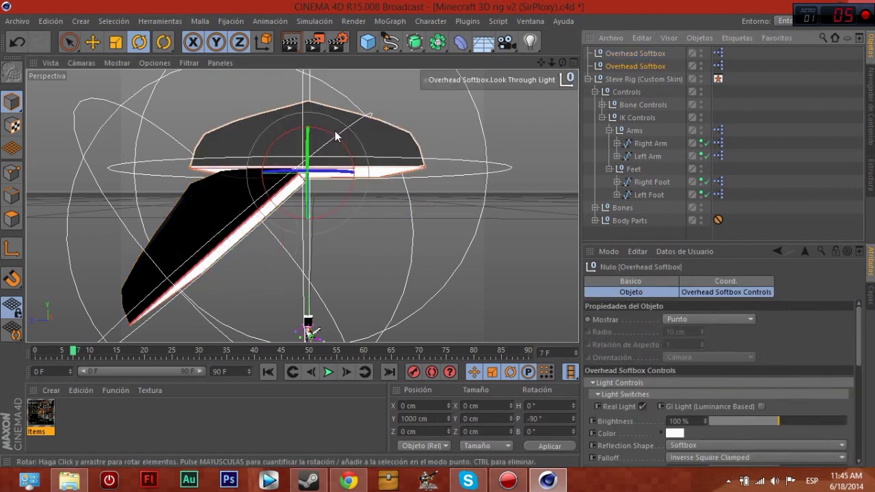
drag(329, 140, 359, 161)
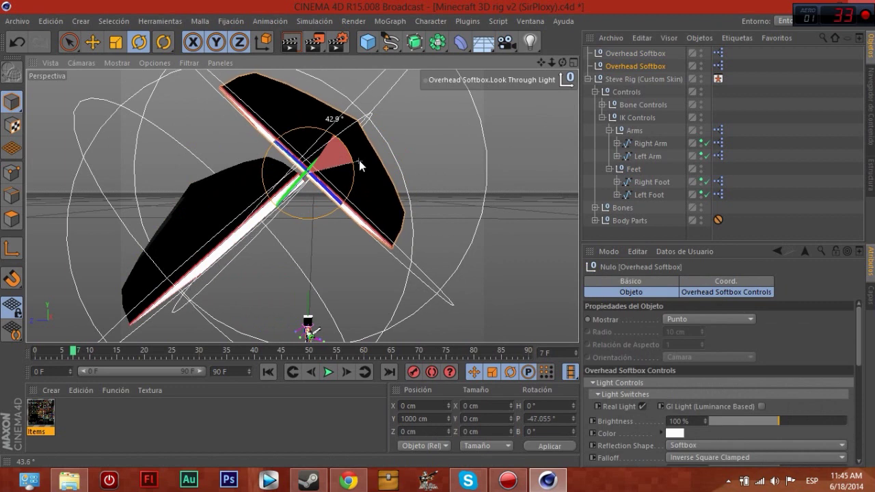
click(240, 196)
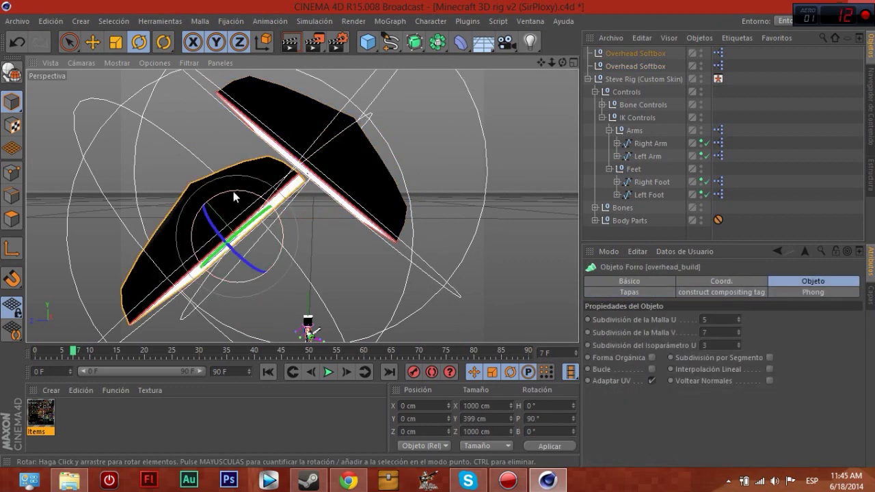
drag(233, 191, 234, 193)
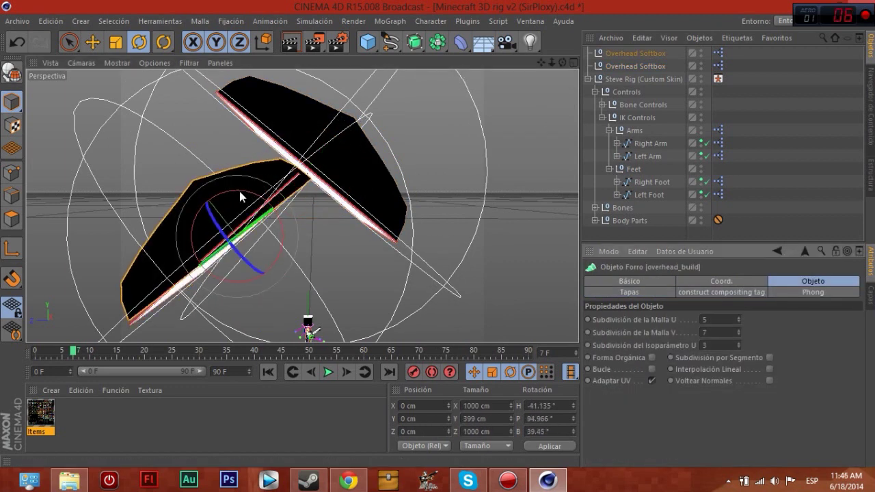
Move the second Overhead Softbox down and to the right, to 660 cm
click(306, 111)
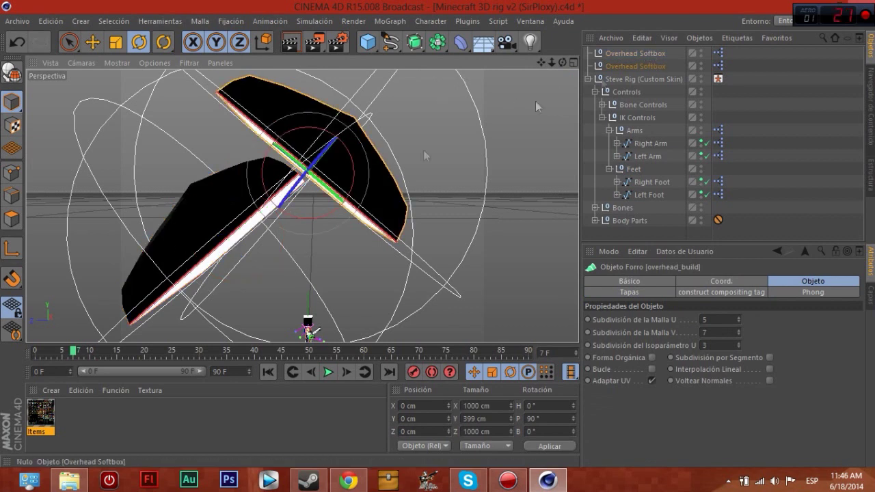
click(634, 65)
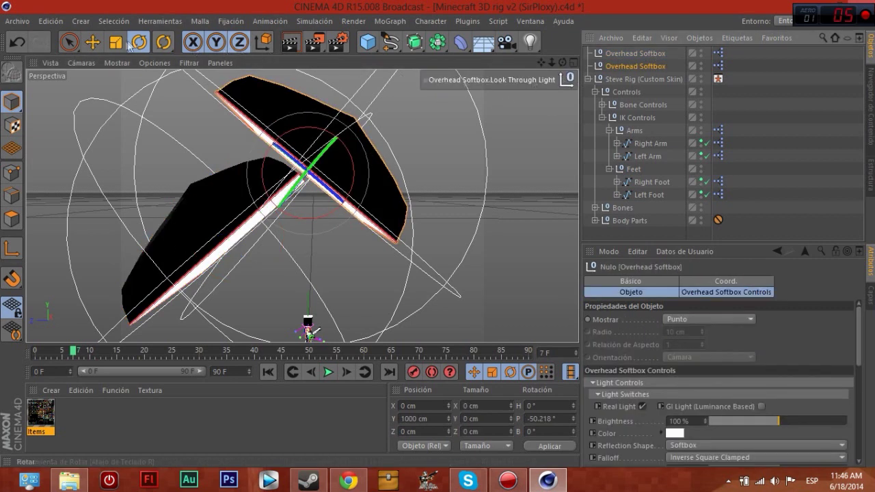
click(93, 42)
drag(257, 135, 326, 205)
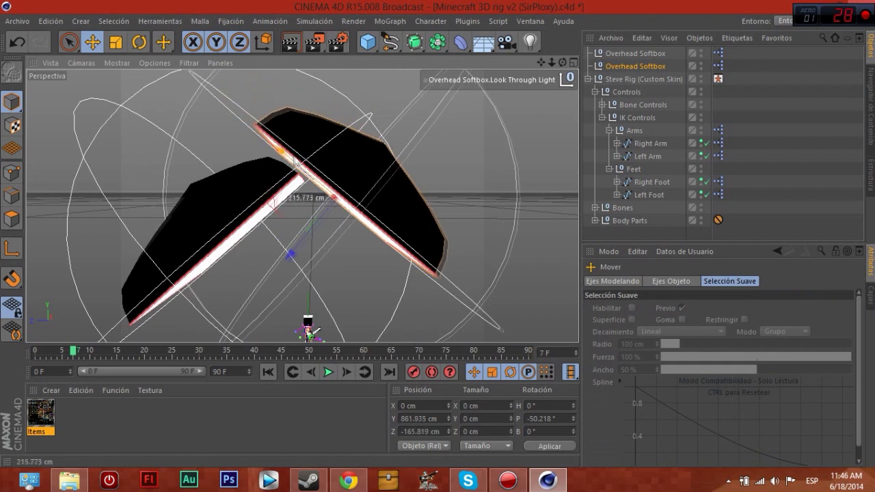
click(369, 333)
Reset the timeline to frame 0, deselect, and frame the character in a close front view
scroll(342, 332, up, 3)
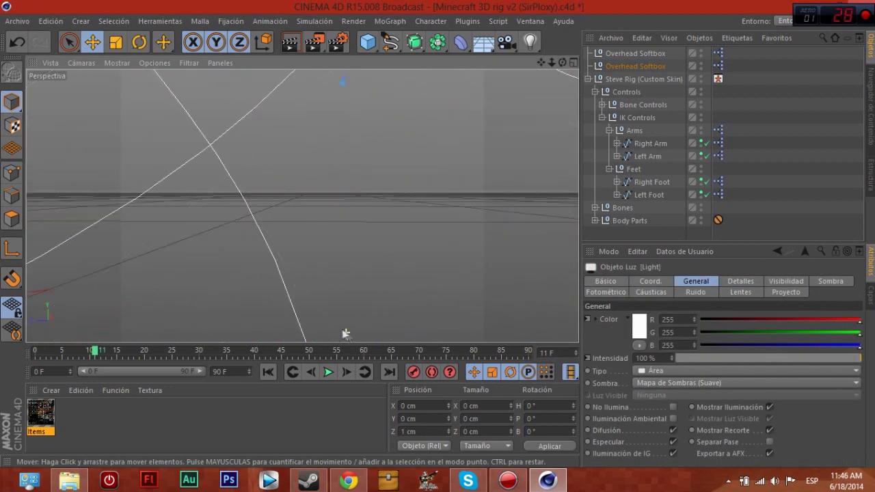
scroll(342, 332, up, 2)
scroll(341, 332, up, 2)
drag(93, 352, 34, 352)
click(221, 316)
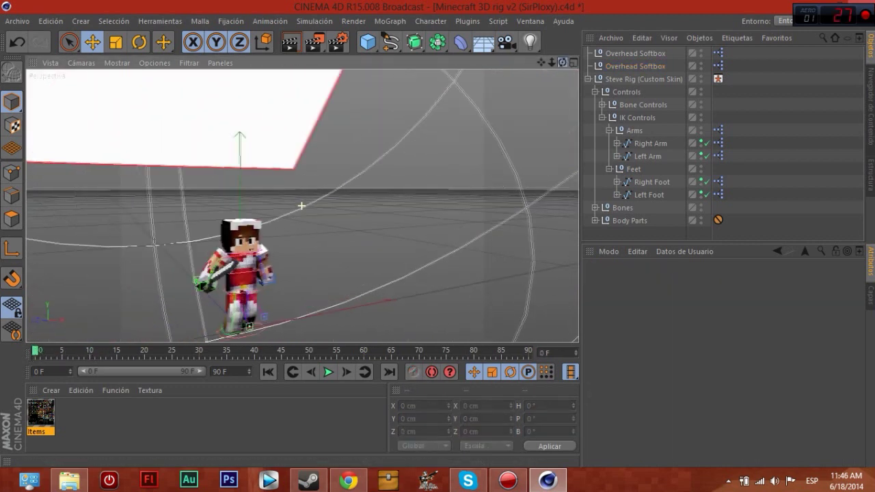
alt+drag(303, 205, 345, 185)
scroll(397, 320, up, 2)
scroll(397, 319, up, 3)
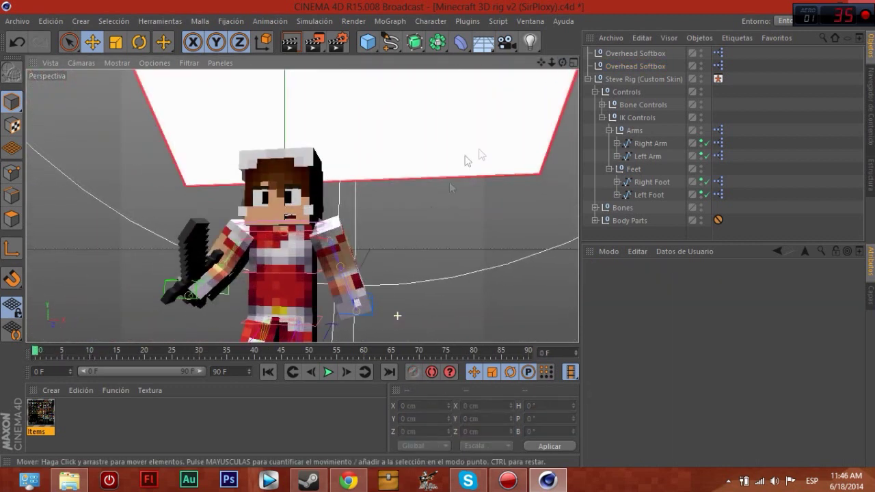
drag(541, 63, 565, 65)
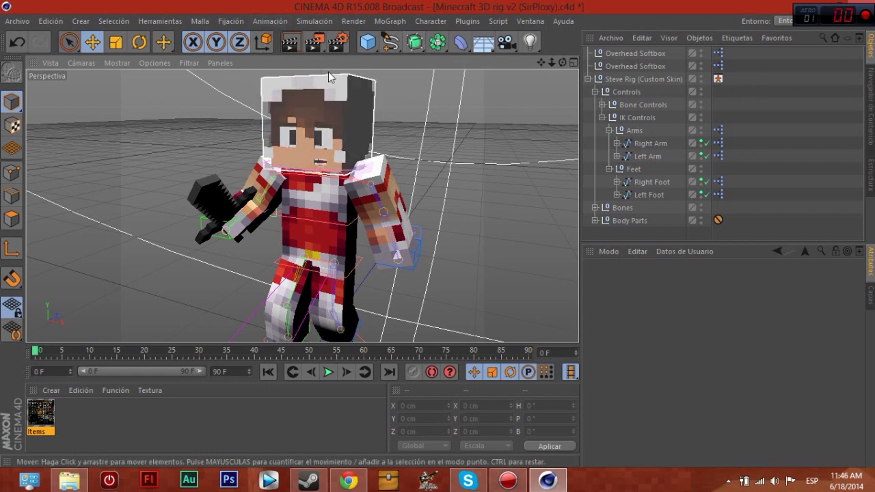
Add lights Luz and Luz.1, raising one high above and moving Luz up and left
double_click(532, 43)
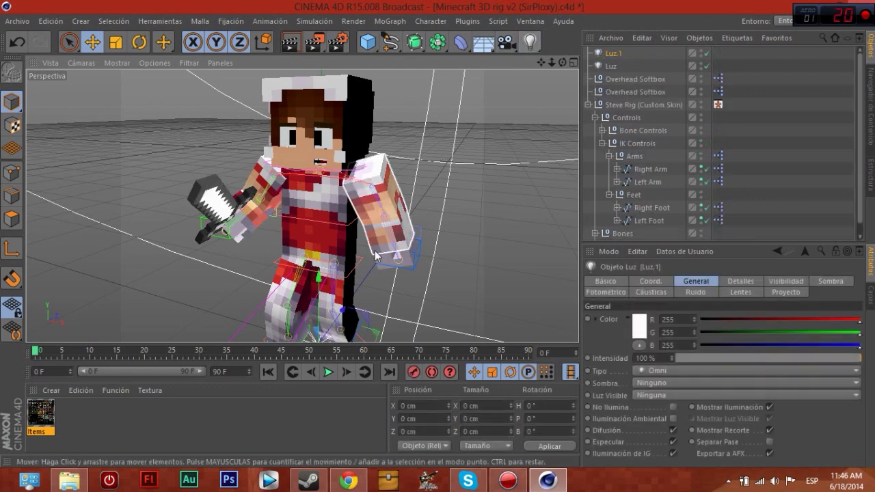
mouse_move(321, 306)
mouse_down()
mouse_move(325, 116)
mouse_move(336, 137)
mouse_move(544, 130)
mouse_up()
mouse_move(543, 246)
mouse_down()
mouse_move(540, 158)
mouse_move(569, 80)
mouse_up()
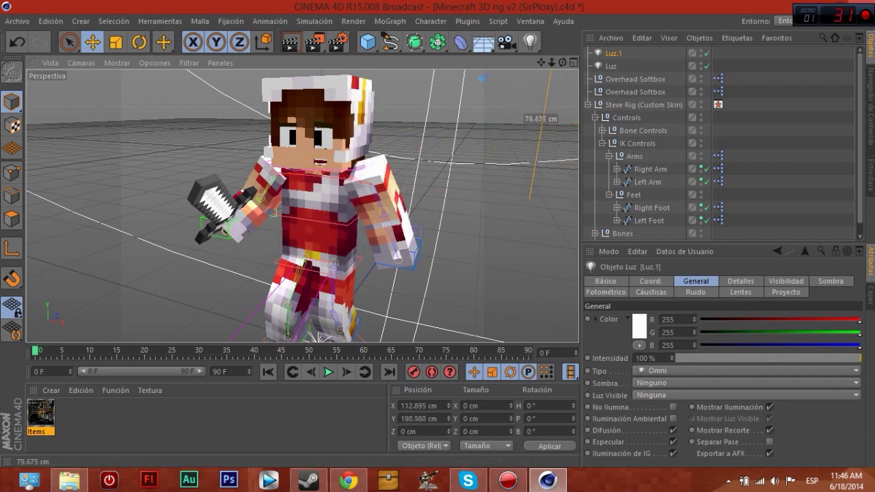
click(610, 65)
mouse_move(311, 333)
mouse_down()
mouse_move(144, 158)
mouse_move(119, 151)
mouse_move(48, 95)
mouse_up()
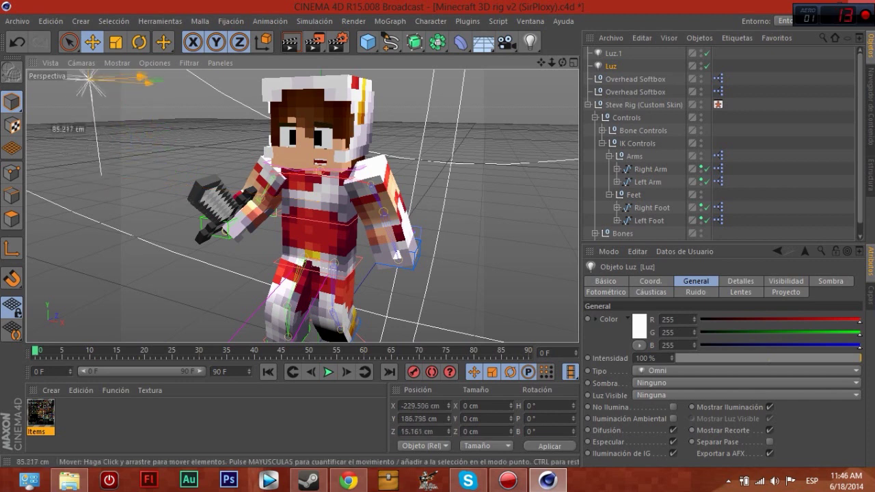
click(522, 230)
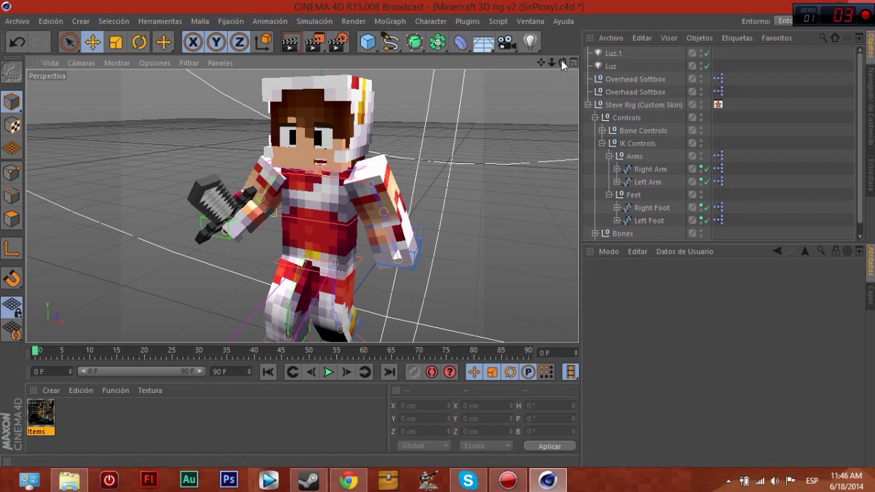
drag(561, 62, 540, 65)
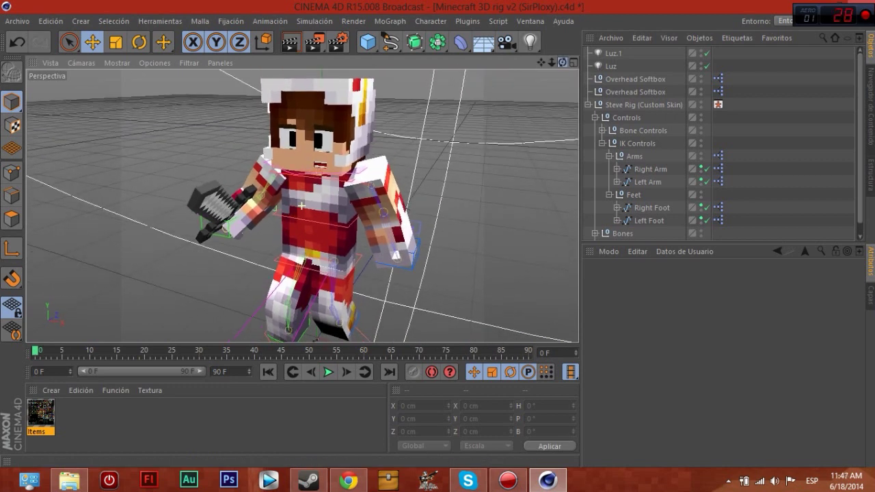
mouse_move(540, 65)
mouse_down()
mouse_move(512, 68)
mouse_move(562, 62)
mouse_up()
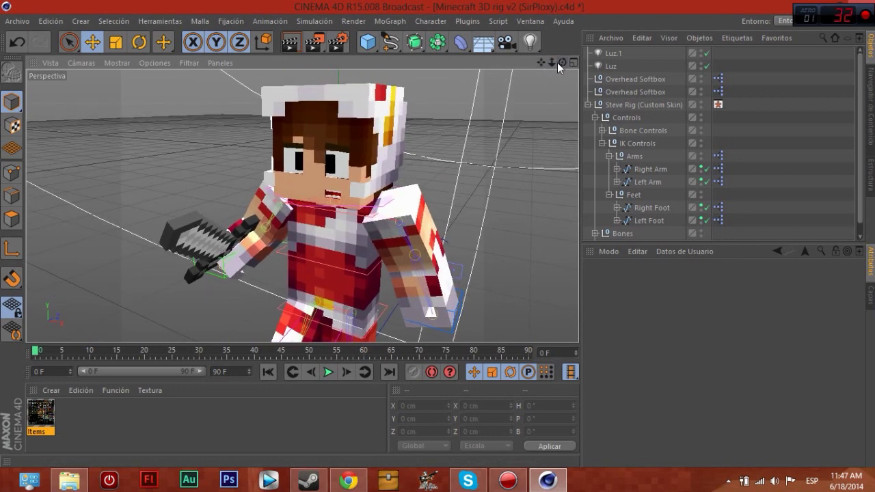
drag(544, 62, 547, 65)
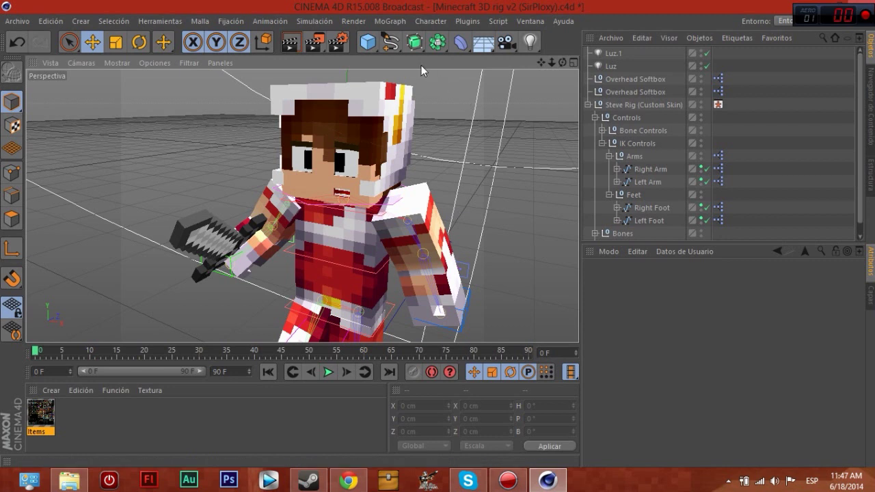
Load the HD.1 render preset (1920 x 1080, 16:9) and make it the active setting
click(337, 44)
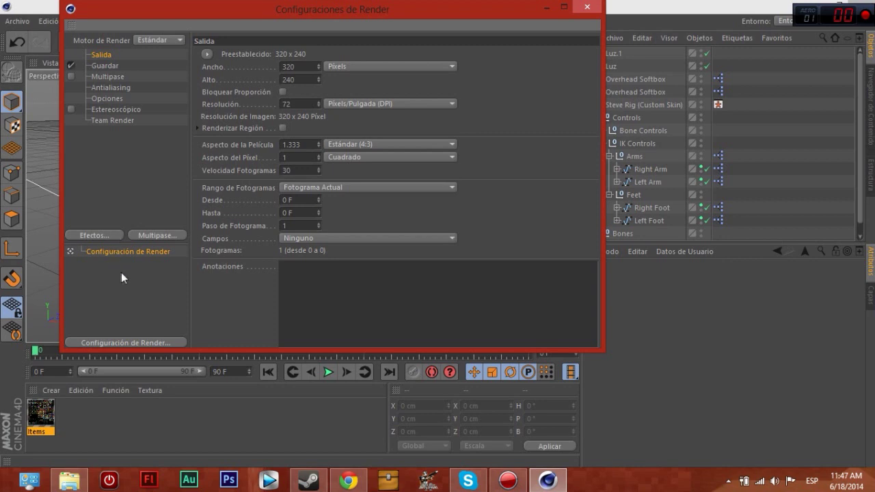
click(166, 344)
mouse_move(241, 447)
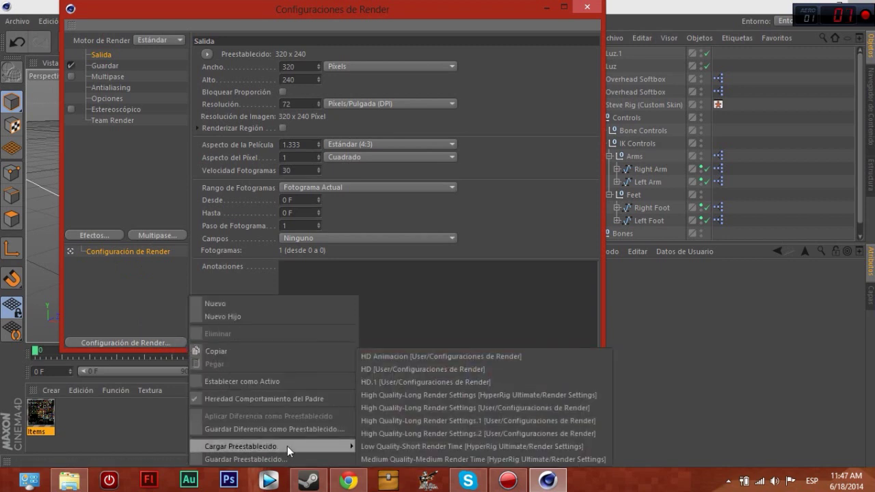
click(384, 382)
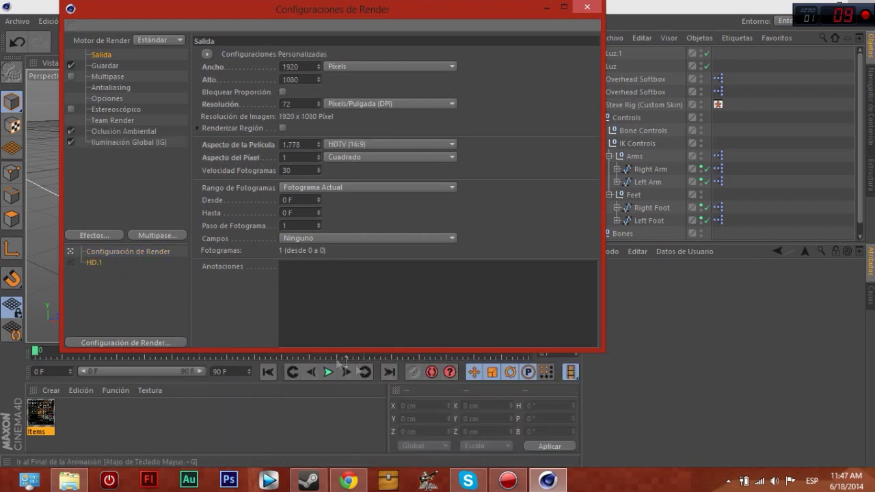
click(71, 262)
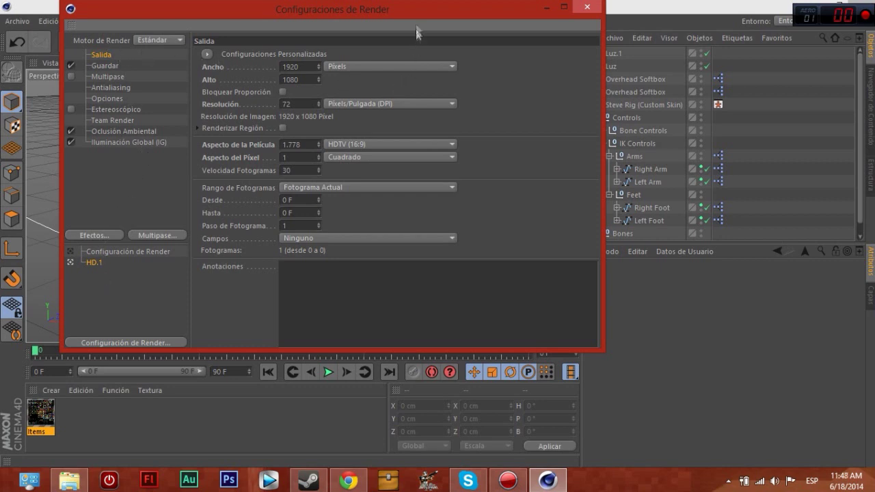
drag(415, 8, 466, 49)
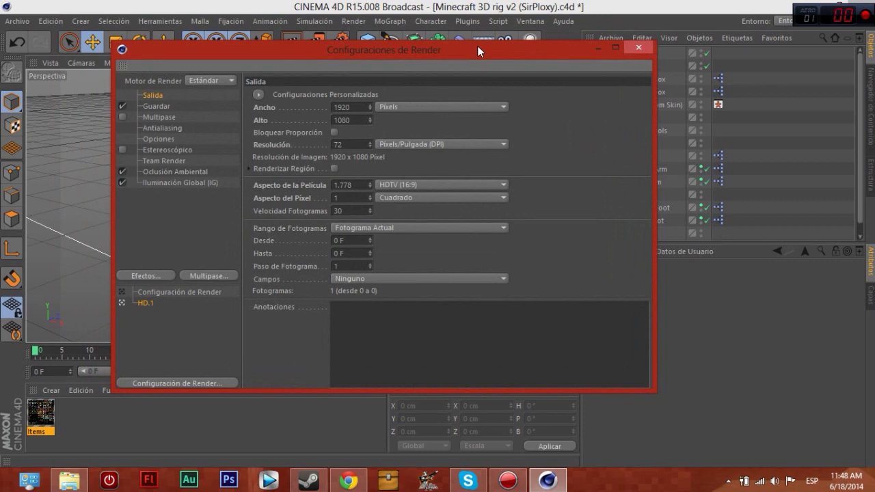
drag(358, 108, 320, 102)
drag(356, 120, 330, 121)
click(302, 186)
mouse_move(405, 50)
mouse_down()
mouse_move(483, 45)
mouse_move(467, 47)
mouse_up()
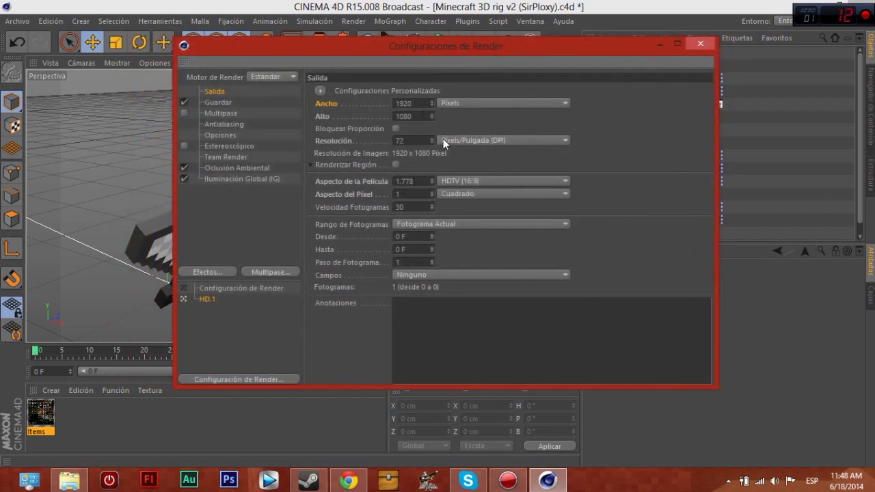
Enable saving the render as PNG and open the Ambient Occlusion settings
click(209, 101)
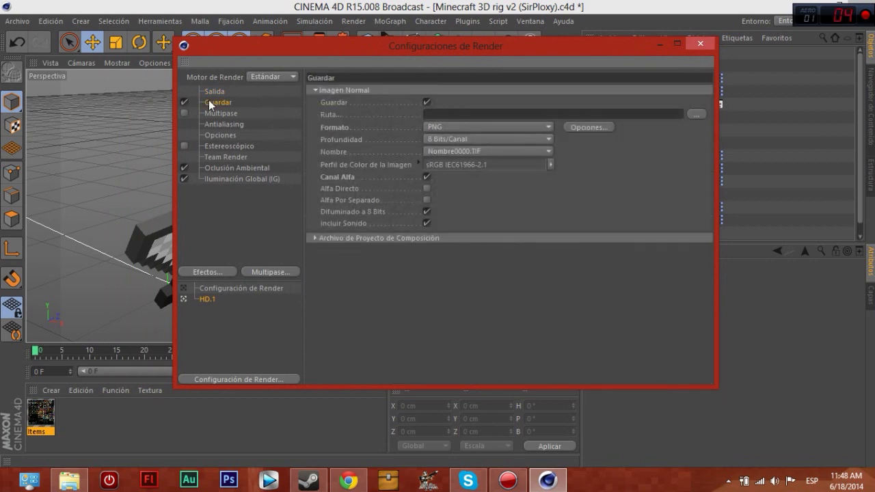
click(478, 127)
click(478, 127)
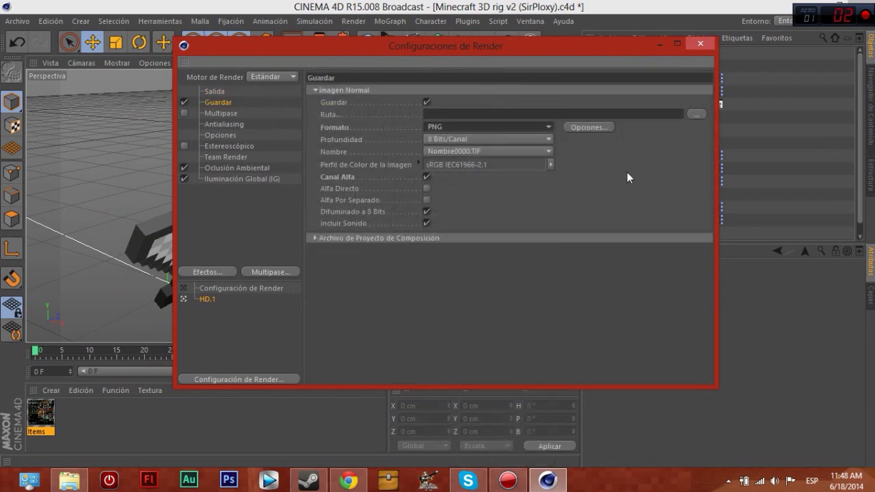
click(245, 169)
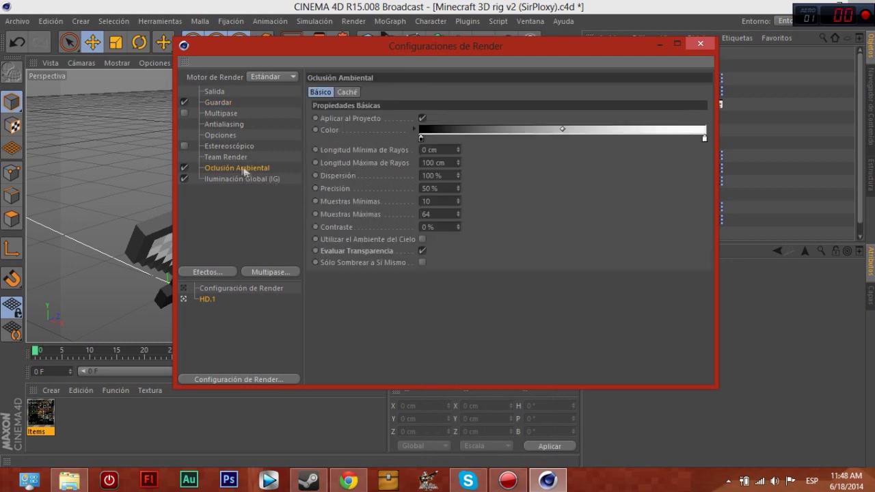
Browse the effects list, open the Global Illumination page, then close and reopen Render Settings
click(227, 273)
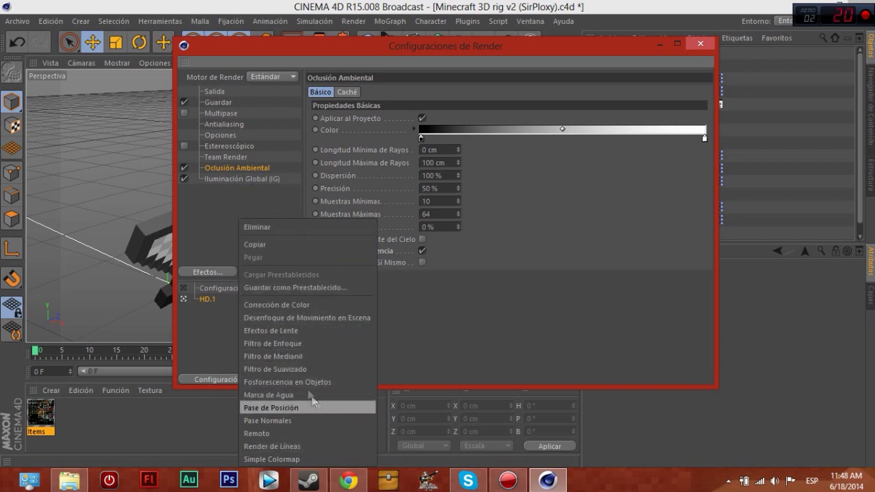
click(225, 194)
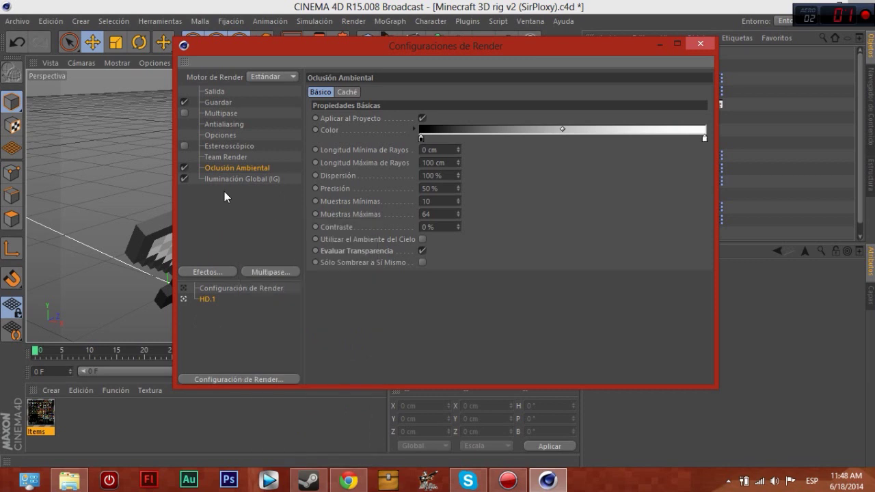
click(233, 177)
click(237, 168)
click(232, 156)
click(237, 168)
click(229, 179)
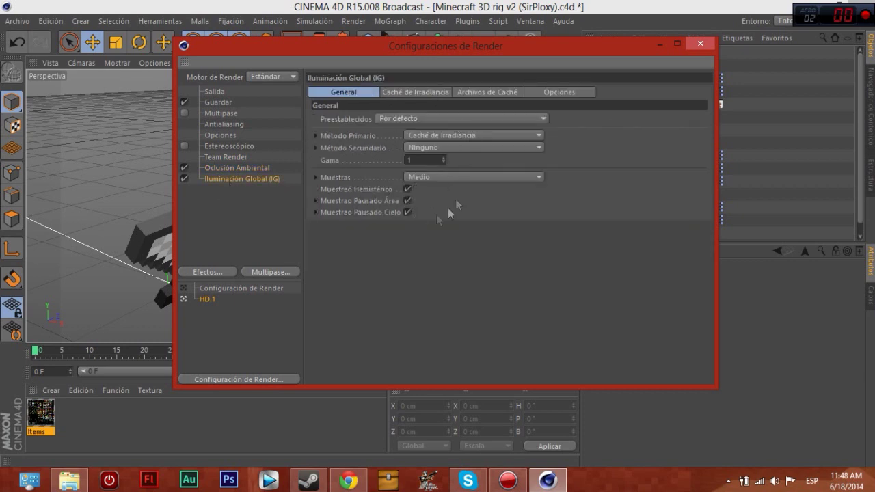
click(699, 43)
click(338, 43)
Close Render Settings, reframe the character in the perspective view, and render to the Picture Viewer
click(701, 44)
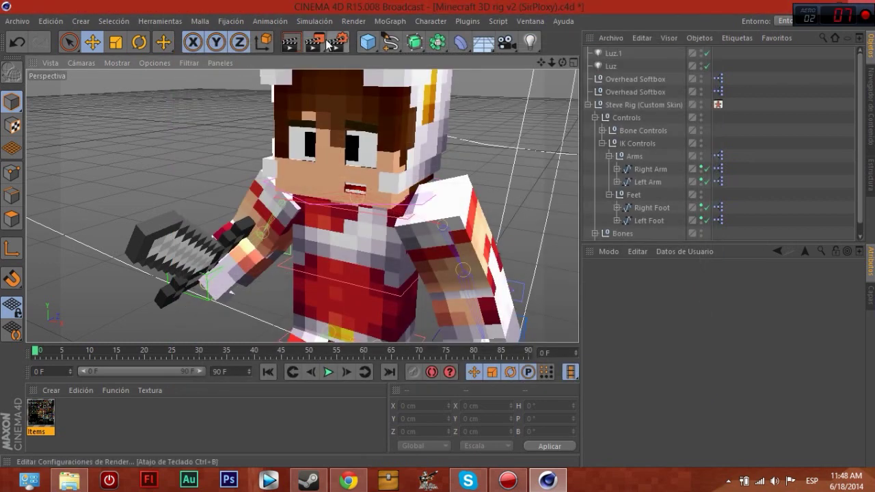
drag(549, 61, 301, 206)
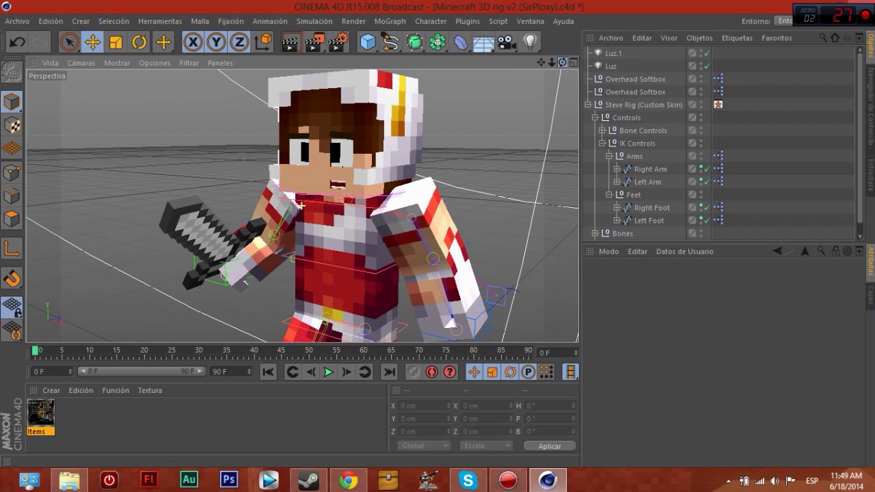
drag(562, 62, 301, 205)
drag(550, 62, 301, 205)
mouse_move(542, 62)
mouse_down()
mouse_move(562, 62)
mouse_move(552, 62)
mouse_up()
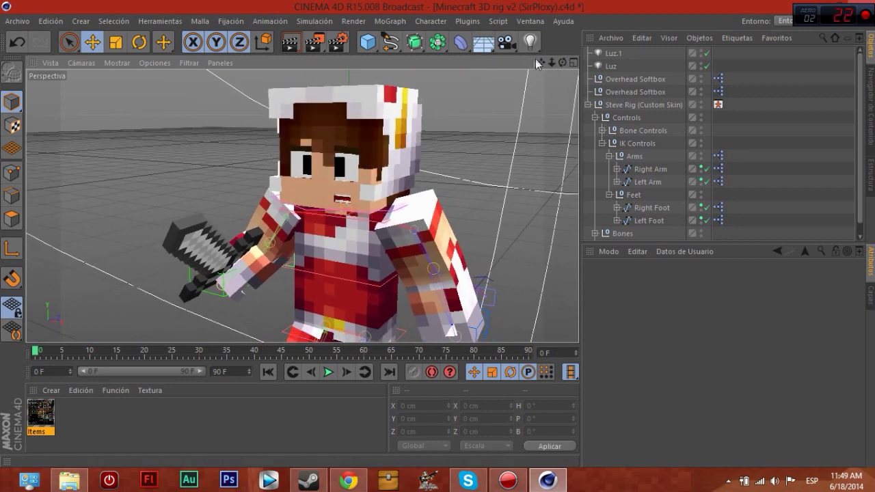
drag(540, 63, 539, 63)
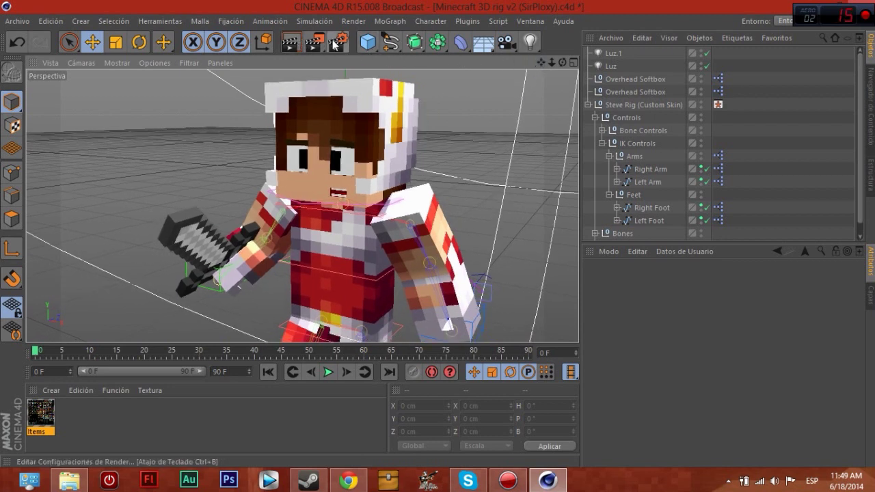
click(315, 42)
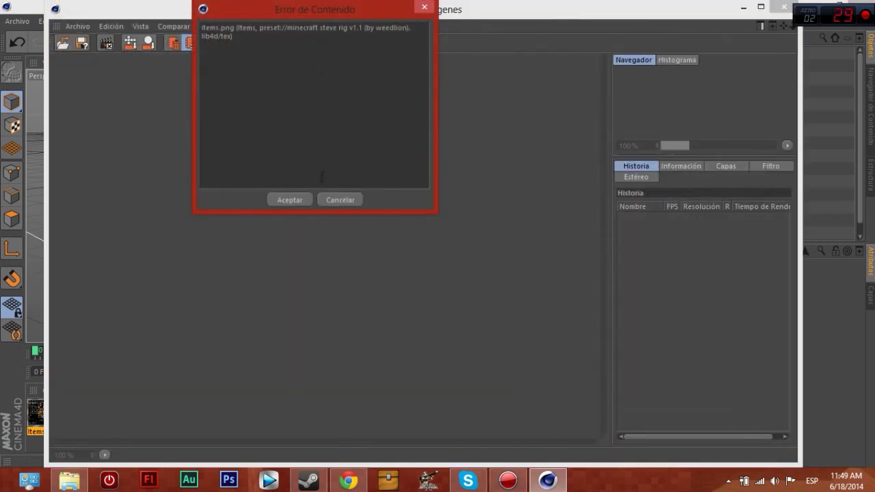
Dismiss the missing items.png texture error and zoom the Picture Viewer to watch the render
click(307, 197)
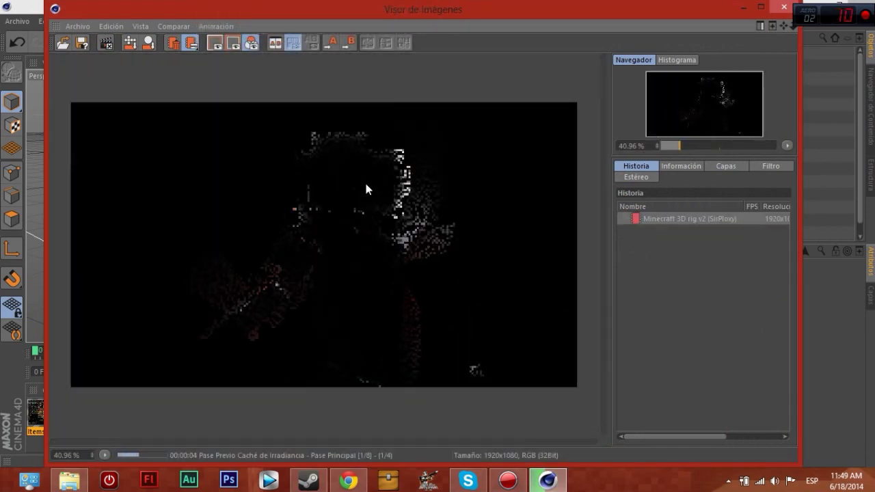
scroll(355, 219, up, 3)
scroll(250, 208, down, 2)
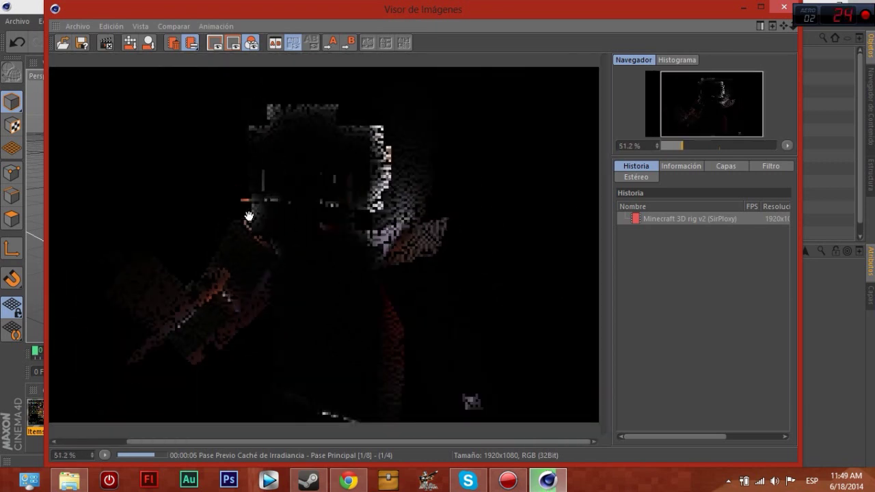
scroll(142, 178, down, 1)
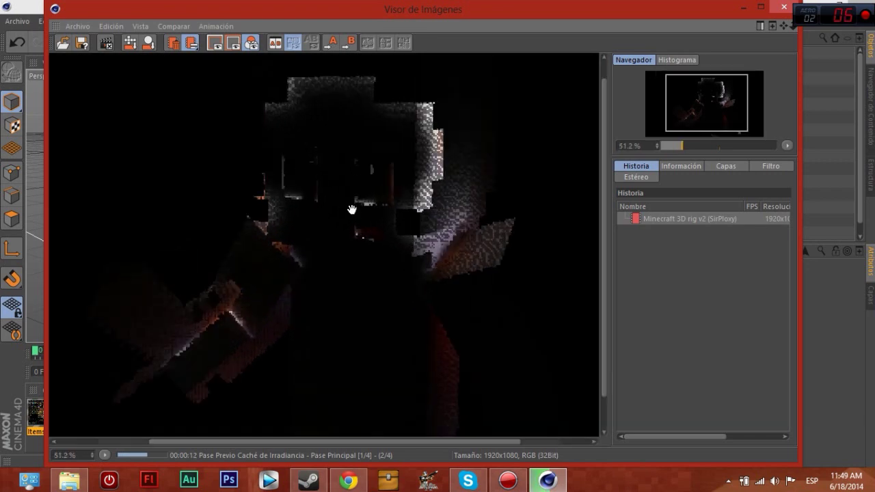
scroll(352, 214, down, 1)
scroll(351, 210, up, 2)
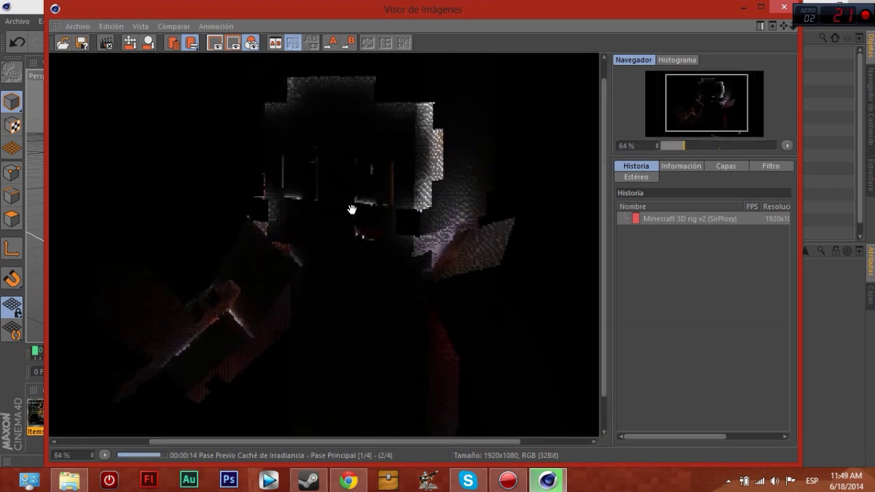
scroll(350, 208, down, 1)
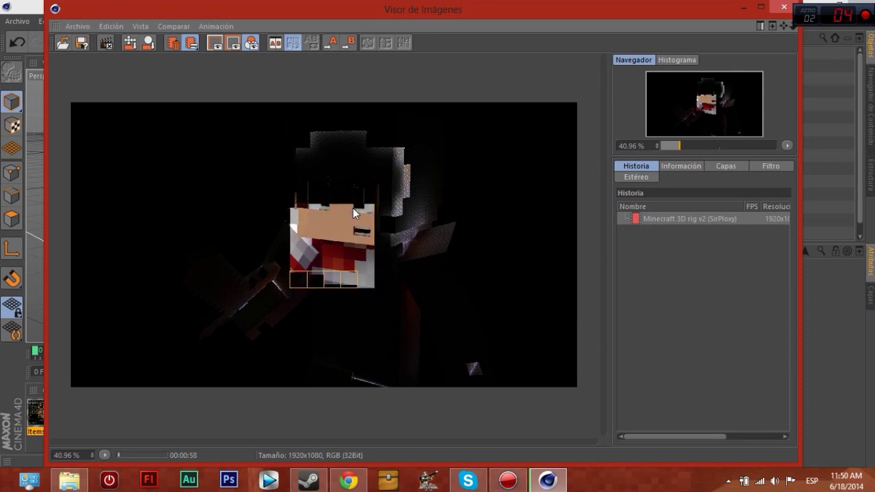
Zoom and pan around the Picture Viewer to inspect the 1920x1080 render as it finishes
scroll(352, 213, up, 2)
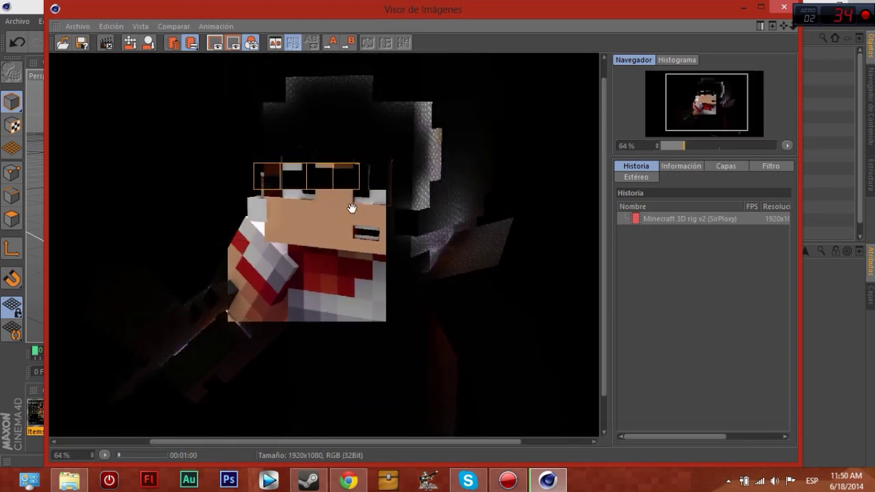
scroll(351, 208, down, 1)
scroll(352, 207, down, 1)
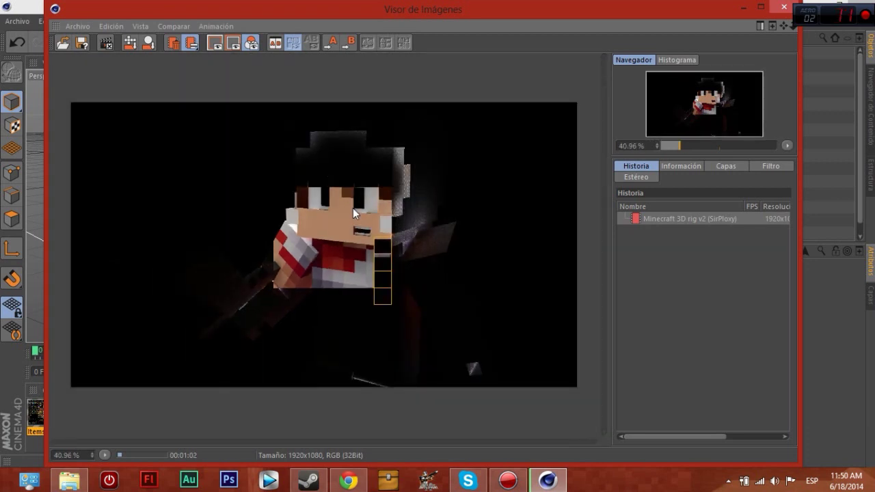
scroll(354, 171, up, 2)
scroll(355, 164, up, 1)
scroll(380, 220, down, 1)
scroll(380, 221, down, 2)
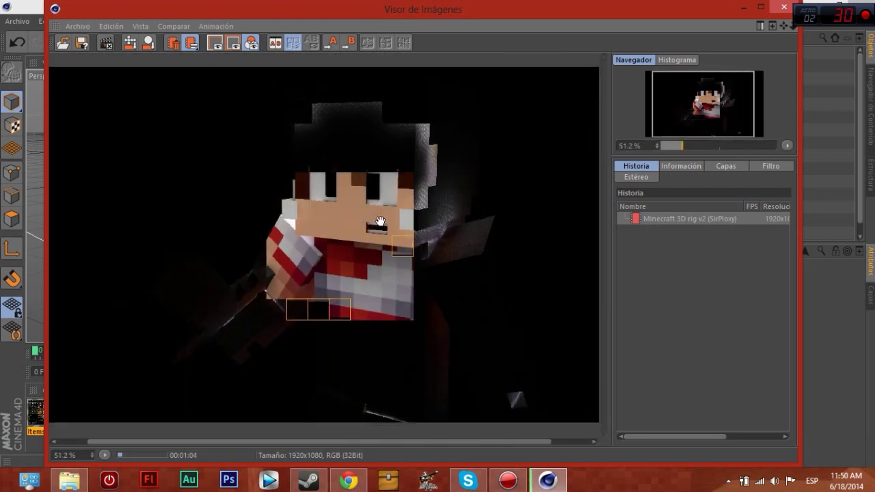
scroll(381, 222, down, 1)
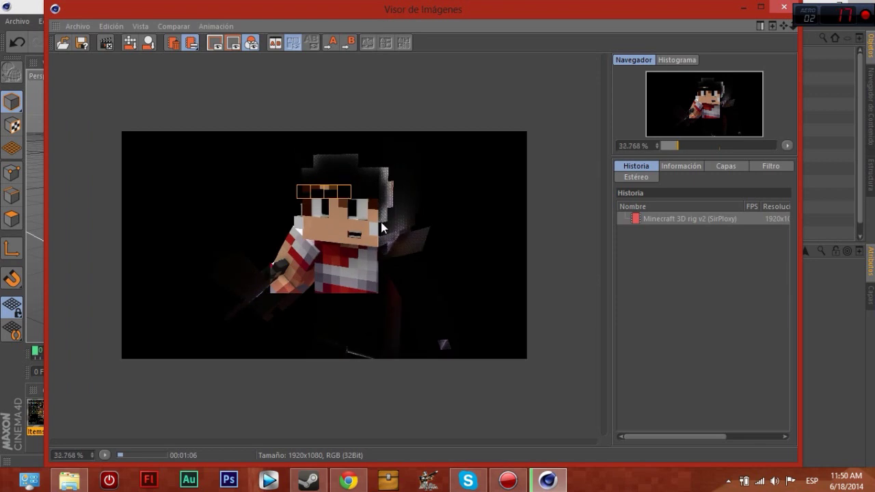
scroll(381, 222, up, 3)
scroll(355, 205, up, 1)
scroll(317, 183, up, 2)
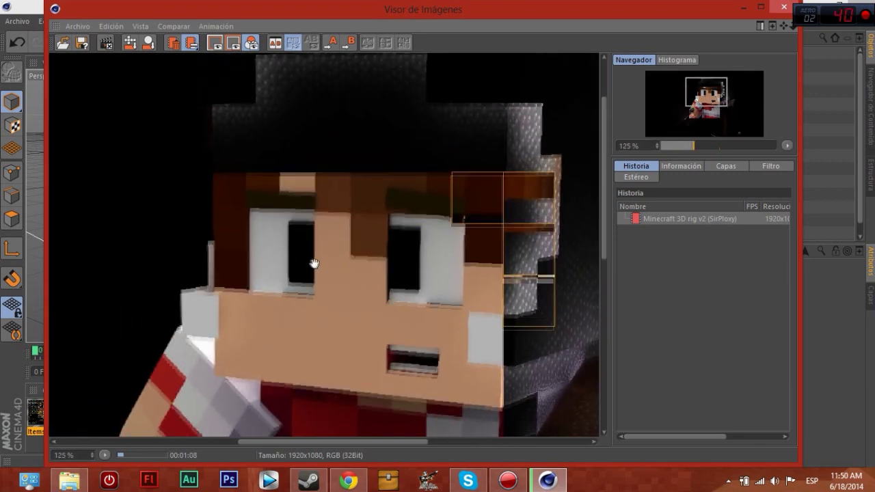
scroll(399, 236, up, 4)
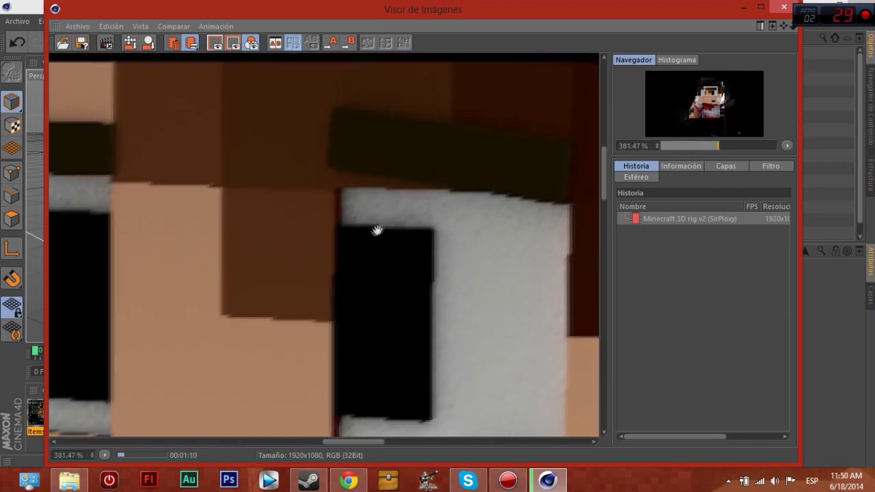
scroll(328, 214, up, 4)
scroll(313, 218, up, 3)
scroll(363, 226, down, 1)
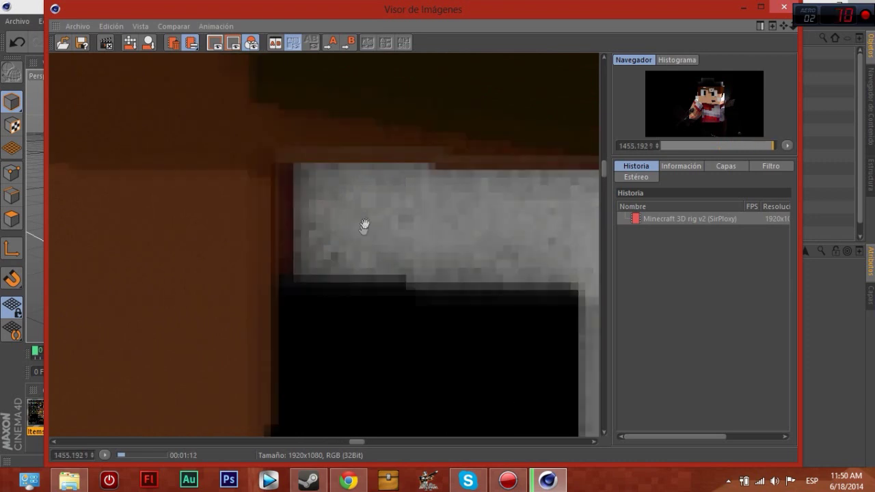
scroll(351, 266, down, 3)
scroll(351, 266, down, 4)
scroll(353, 267, down, 4)
scroll(352, 267, down, 4)
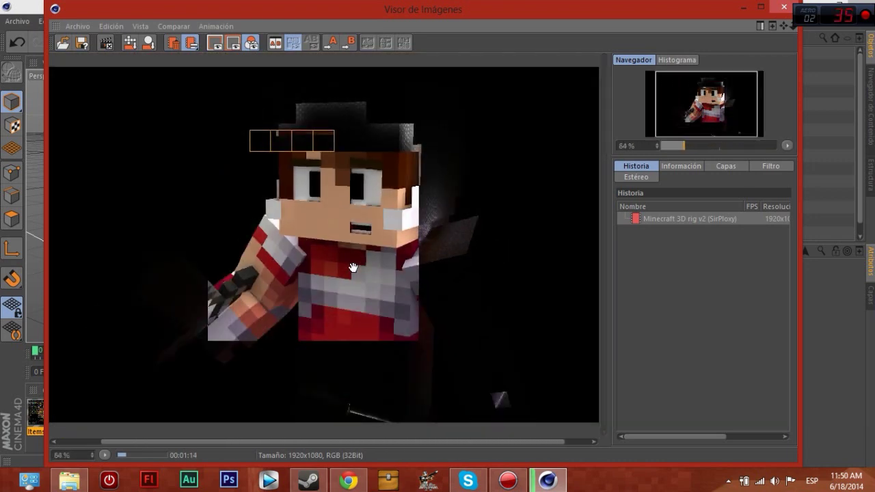
scroll(353, 268, down, 1)
scroll(353, 267, up, 1)
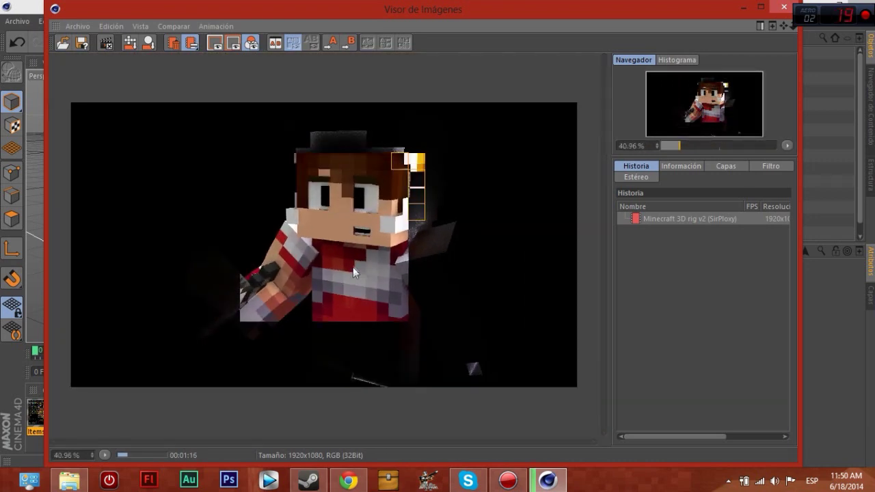
scroll(476, 244, up, 3)
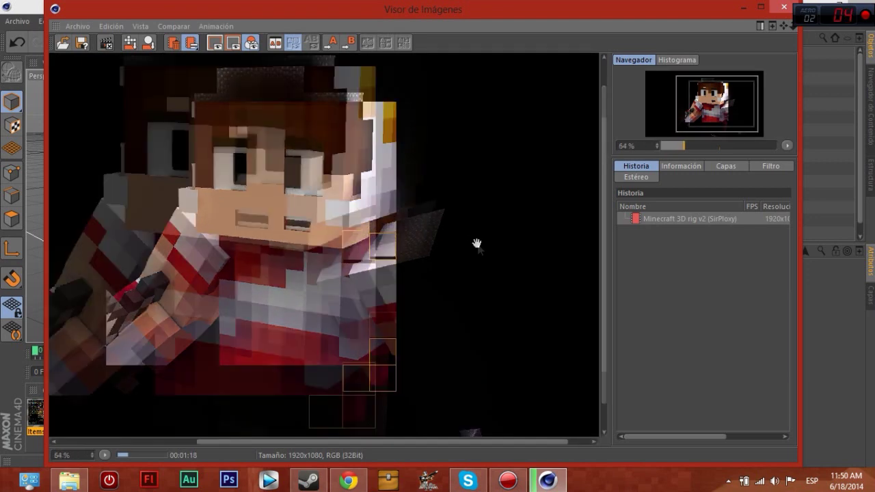
scroll(428, 231, up, 3)
scroll(390, 226, up, 1)
scroll(388, 226, up, 2)
scroll(88, 226, down, 3)
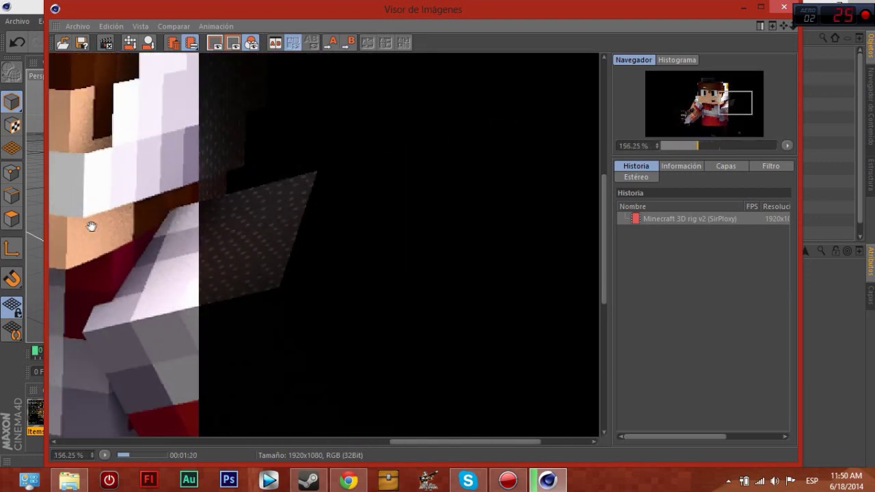
scroll(98, 220, down, 3)
scroll(102, 221, down, 4)
scroll(271, 226, up, 2)
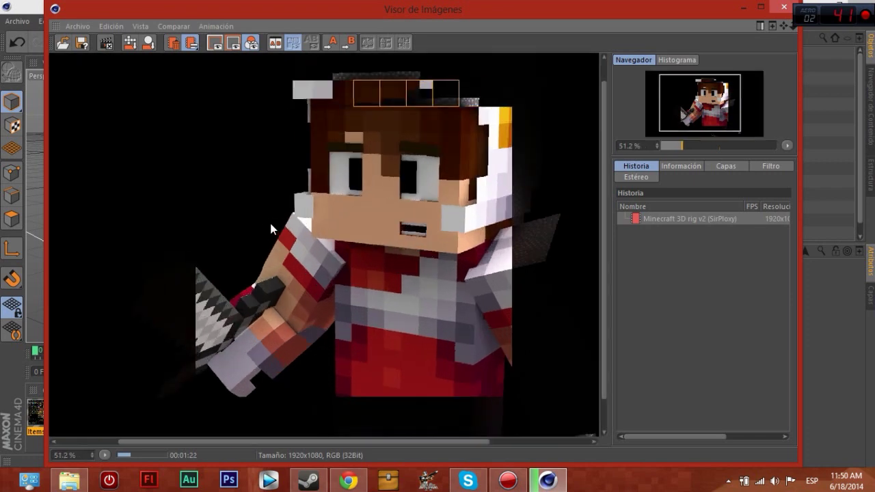
drag(449, 220, 410, 223)
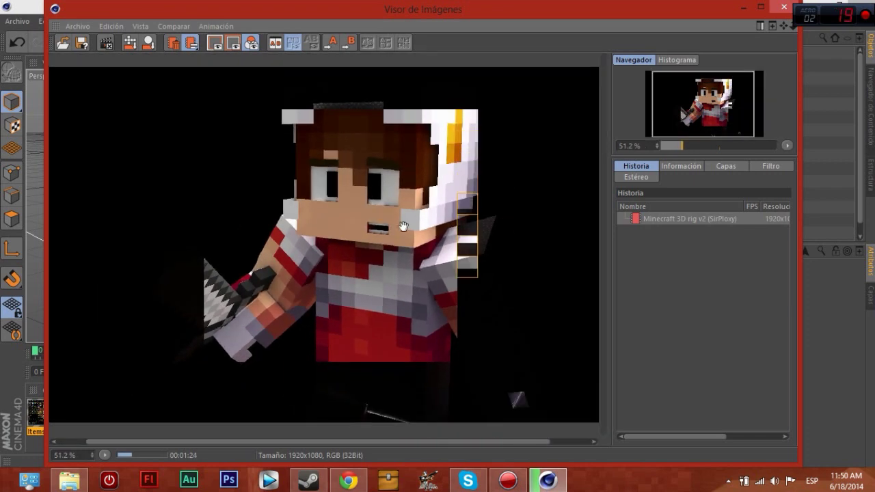
scroll(401, 225, up, 3)
scroll(383, 229, up, 2)
scroll(352, 225, up, 3)
scroll(337, 222, down, 1)
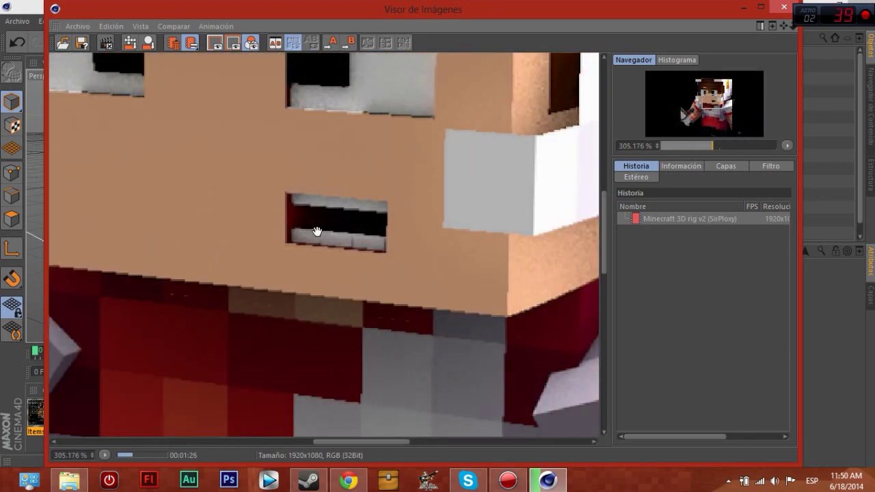
scroll(316, 233, down, 2)
scroll(313, 228, down, 2)
scroll(316, 230, down, 2)
scroll(316, 231, down, 1)
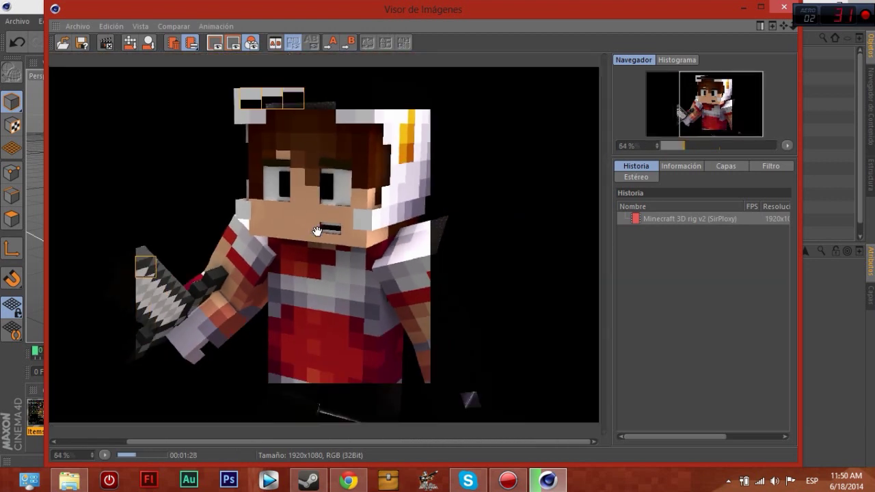
scroll(317, 231, down, 2)
scroll(317, 231, up, 1)
scroll(316, 231, up, 1)
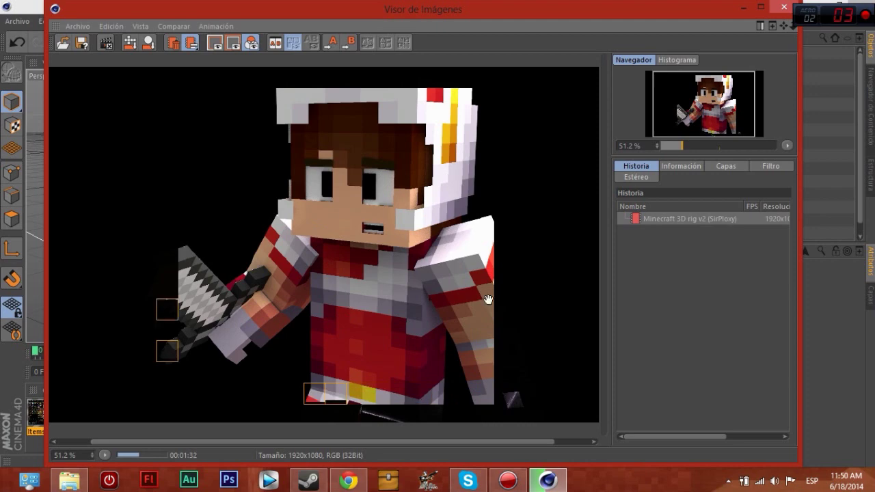
scroll(479, 302, up, 2)
scroll(479, 302, up, 2)
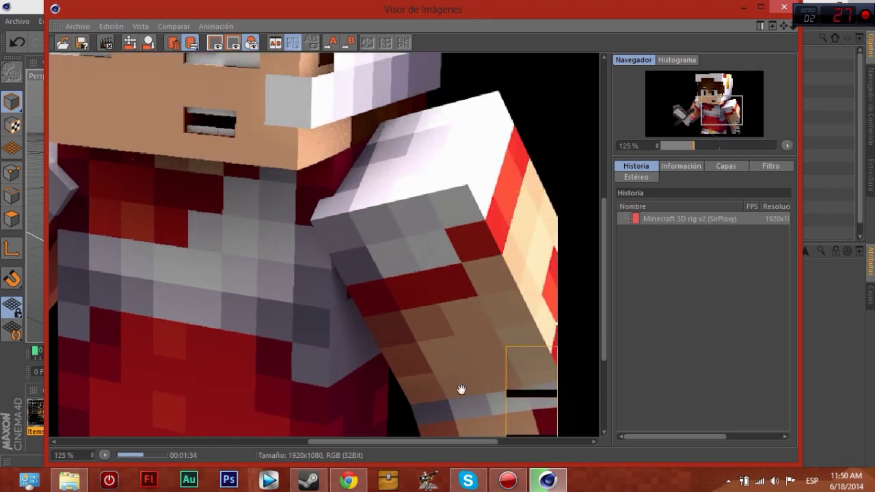
scroll(178, 188, down, 1)
scroll(201, 186, down, 1)
scroll(202, 186, down, 1)
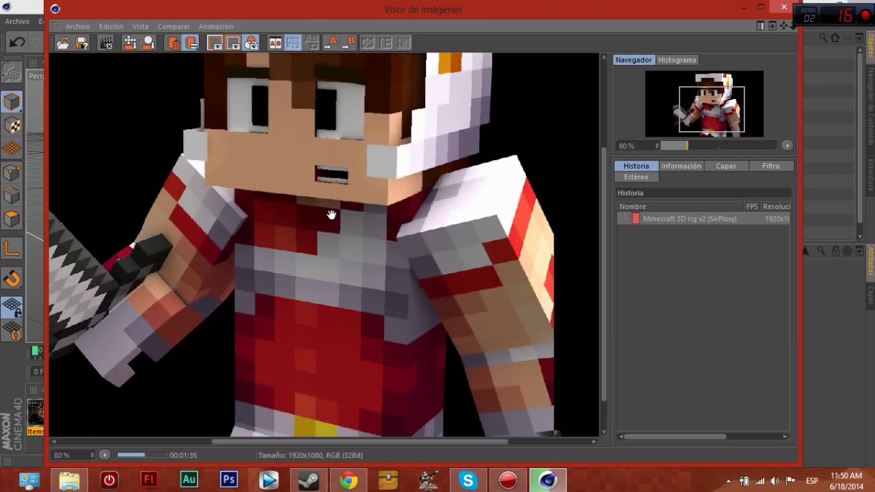
scroll(332, 214, down, 1)
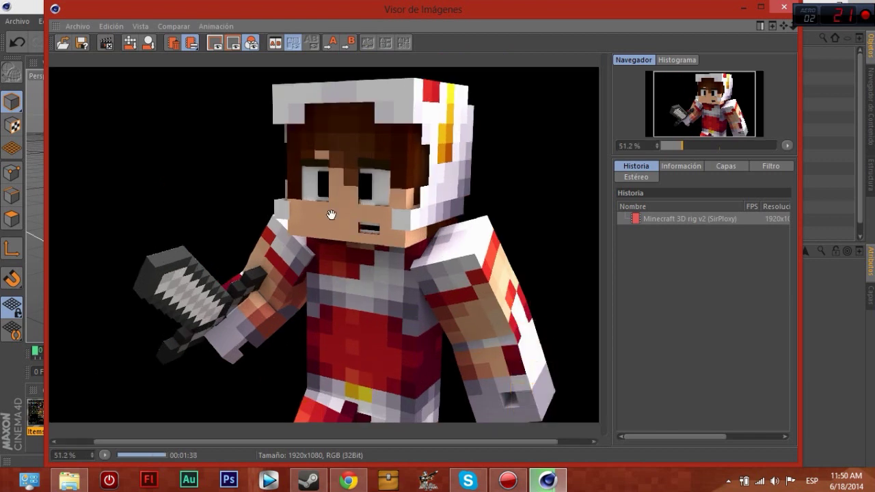
scroll(464, 256, down, 2)
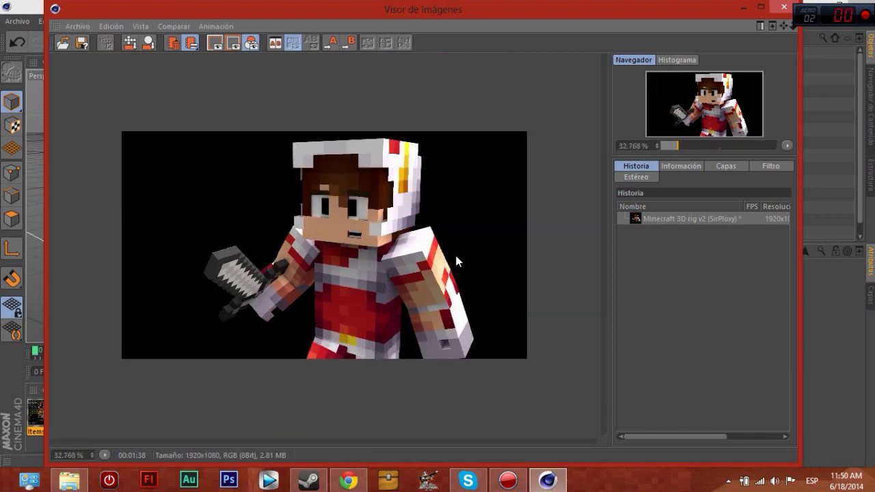
scroll(454, 253, up, 2)
scroll(410, 248, down, 1)
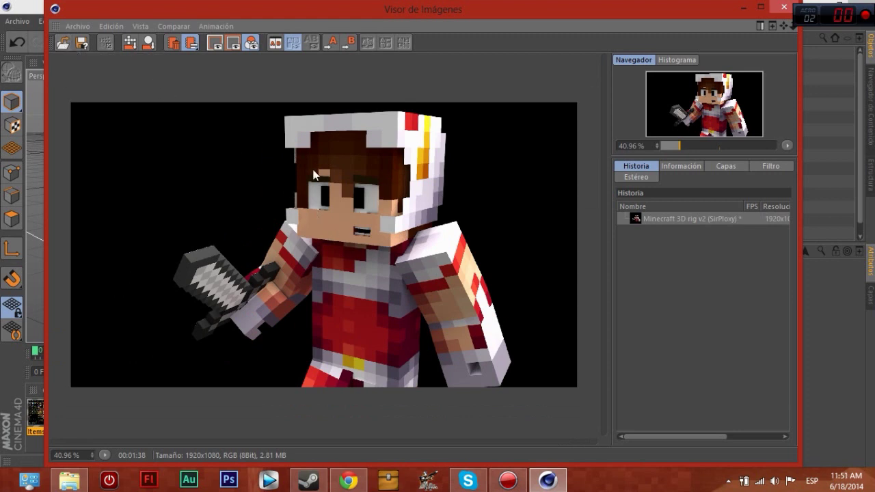
scroll(355, 187, up, 1)
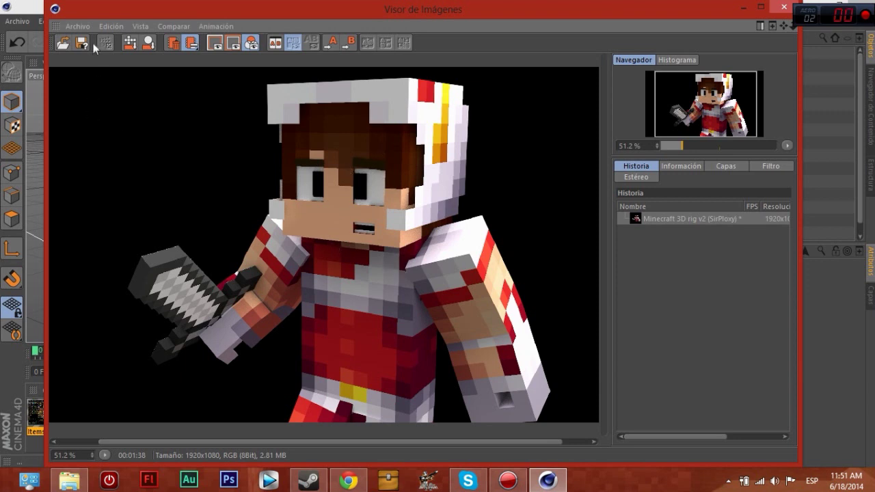
Set the render's save format to PNG and try saving as Fercho15, declining the overwrite
click(83, 43)
mouse_move(113, 17)
mouse_down()
mouse_move(416, 50)
mouse_move(542, 111)
mouse_up()
click(551, 137)
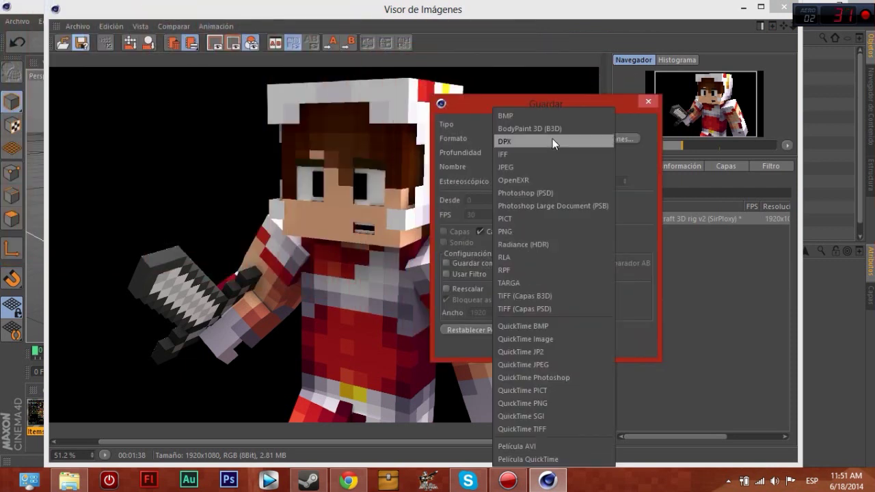
click(506, 231)
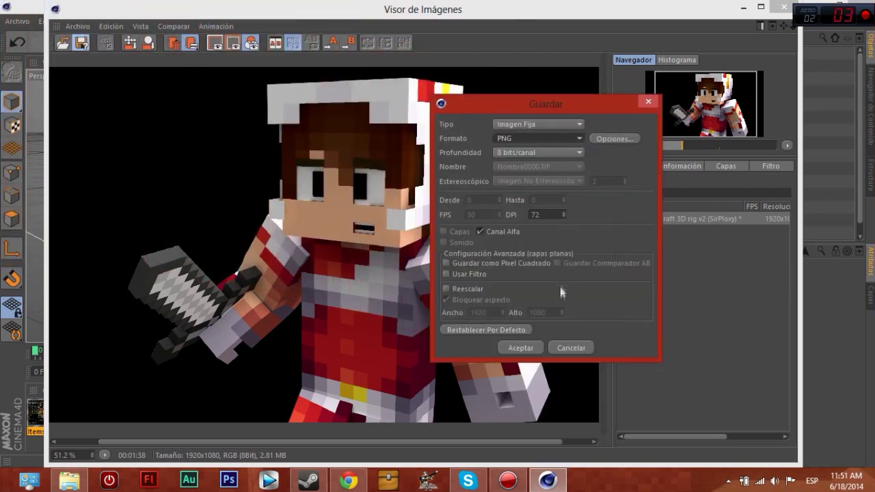
click(519, 348)
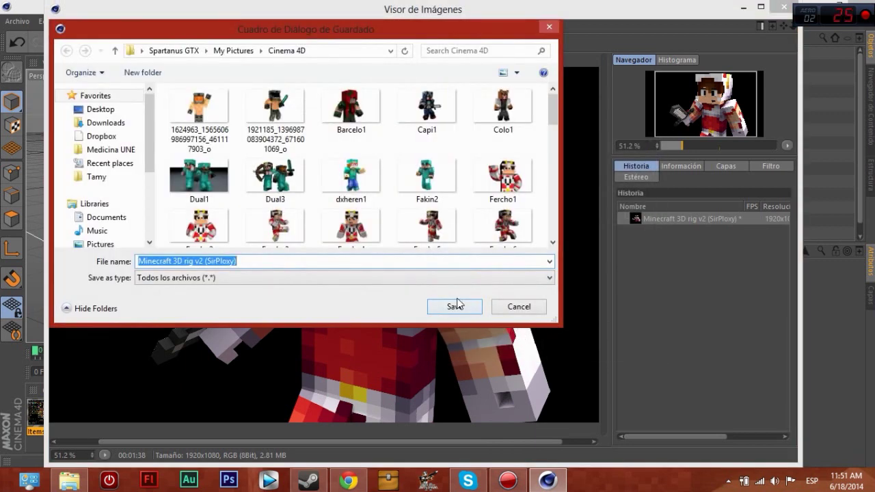
text(Ferch)
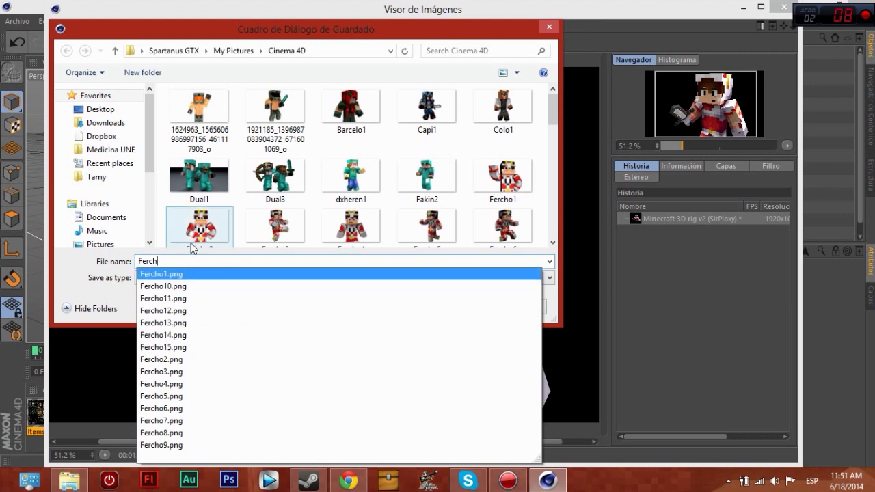
text(o15)
key(Return)
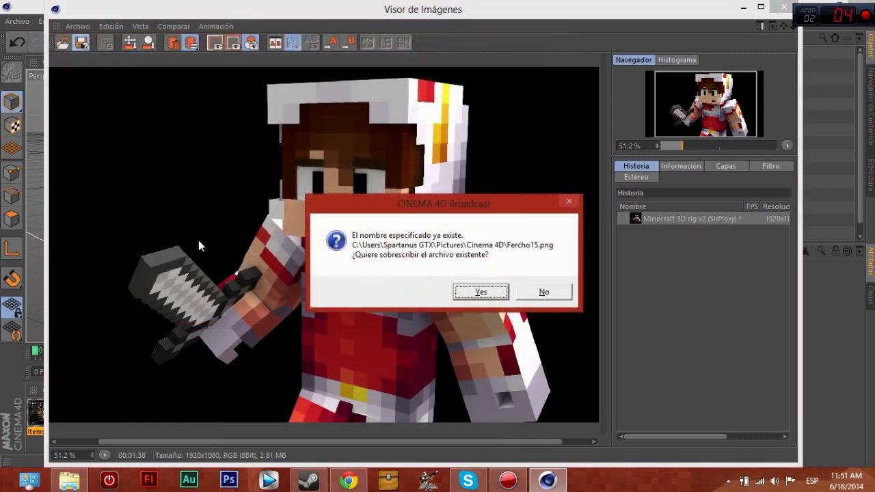
click(537, 292)
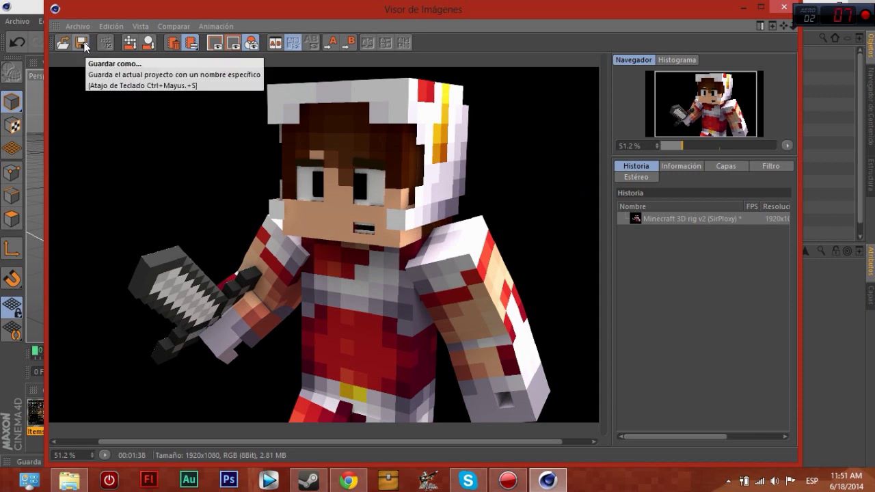
Save the render as Fercho16 and close the Picture Viewer
click(82, 44)
click(93, 251)
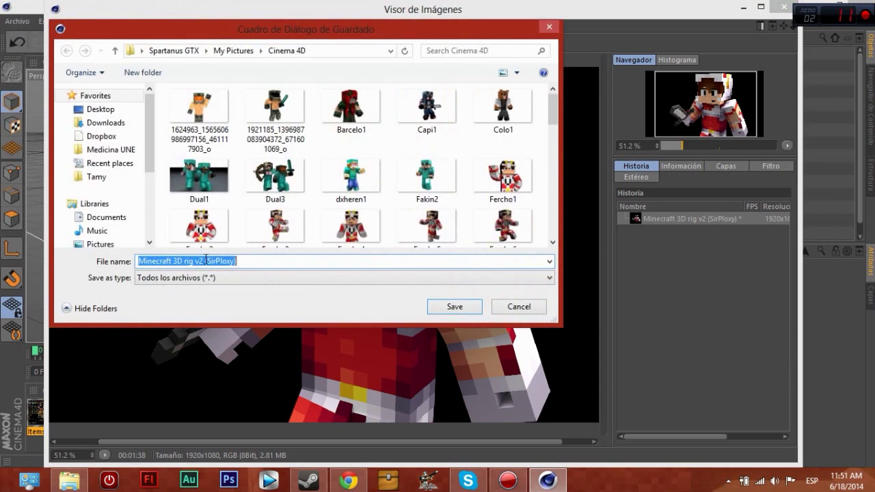
text(Fercho1)
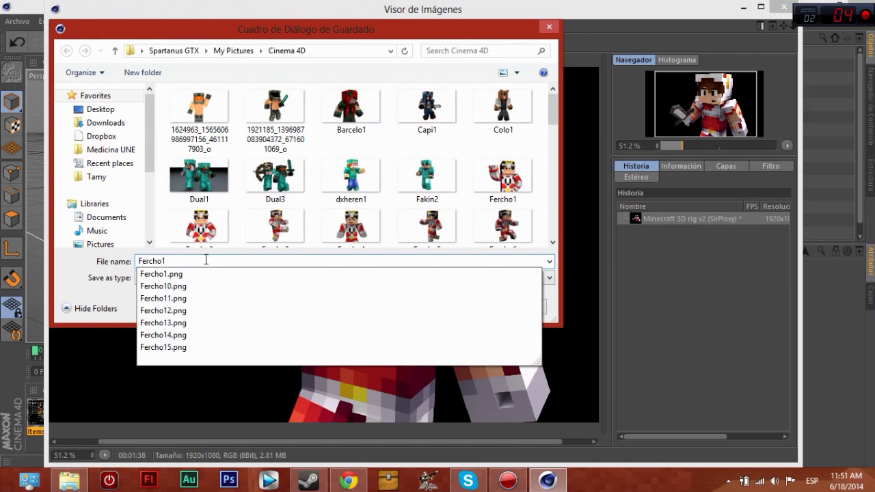
text(6)
key(Return)
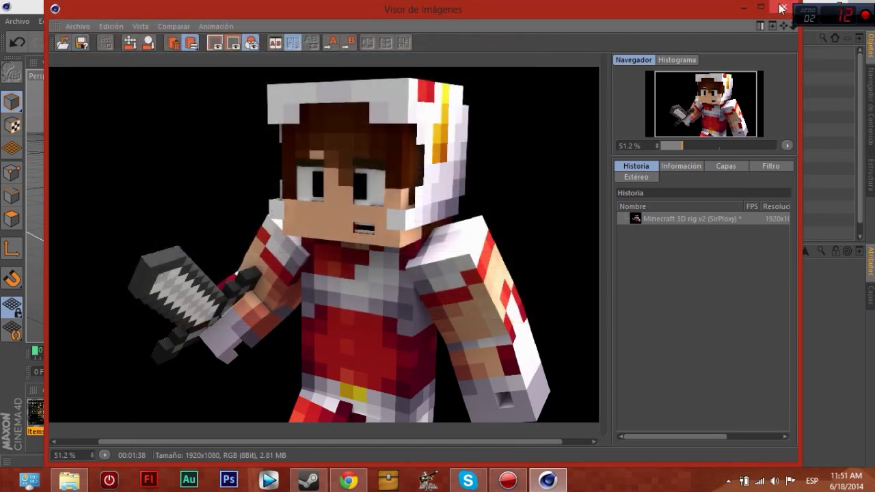
click(784, 7)
Browse to Libraries > Pictures > Cinema 4D in Explorer and open the first image
click(82, 488)
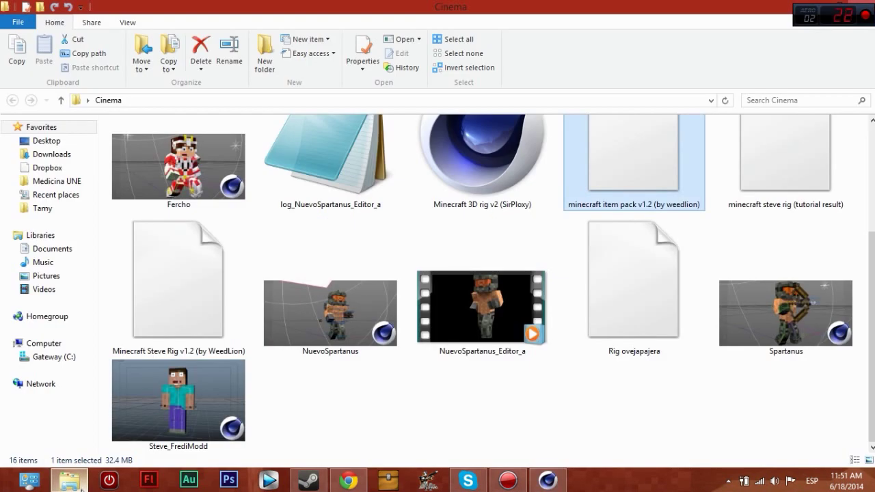
click(41, 235)
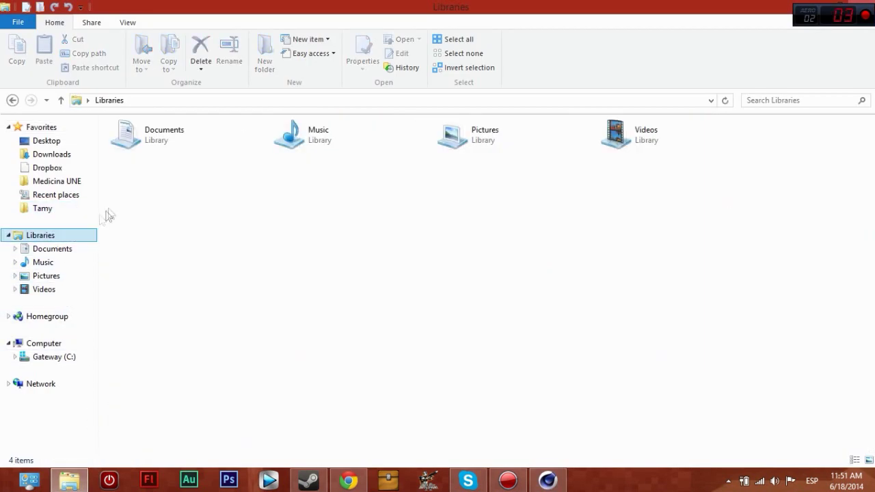
double_click(439, 140)
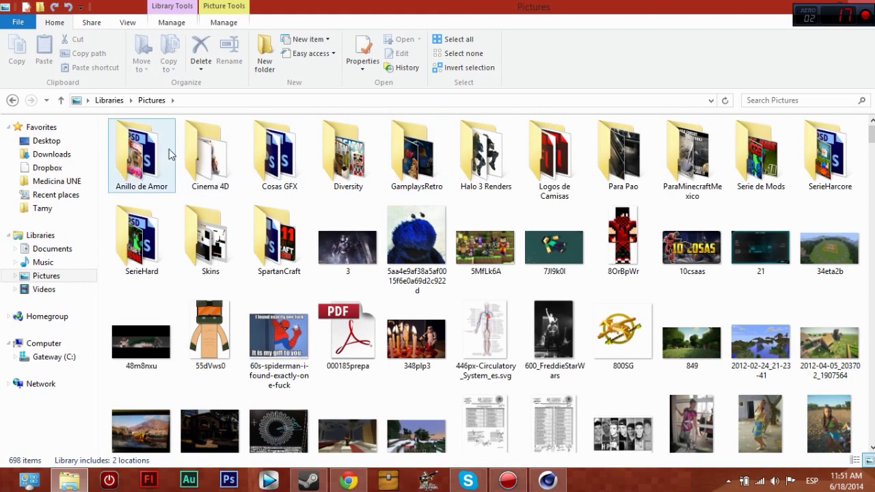
double_click(210, 150)
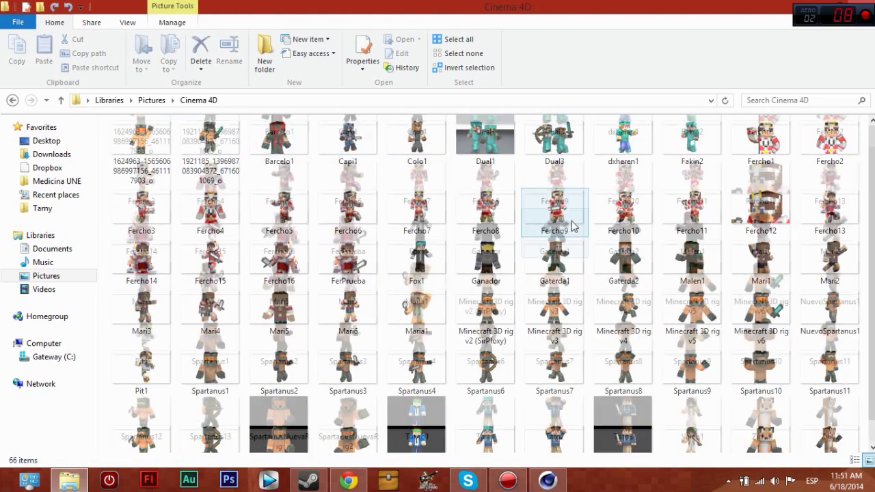
double_click(175, 141)
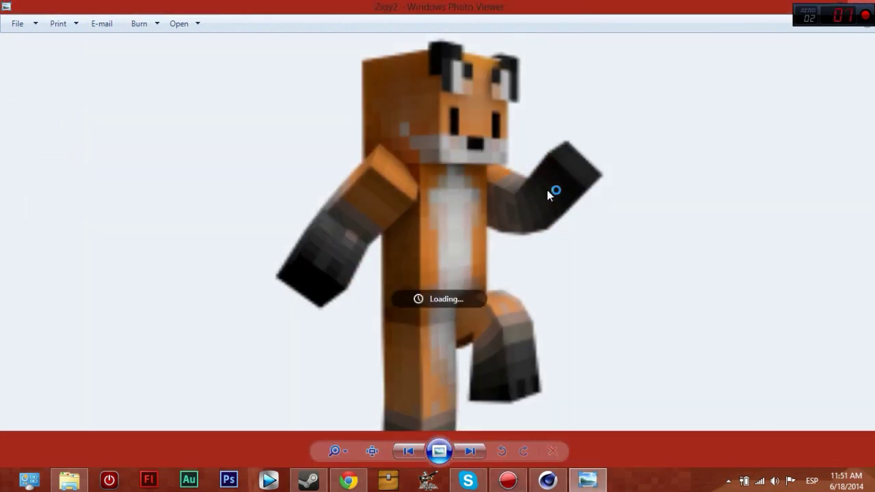
Scroll through the Cinema 4D images in Photo Viewer, ending back on the first helmeted character
scroll(457, 153, up, 5)
scroll(457, 153, down, 5)
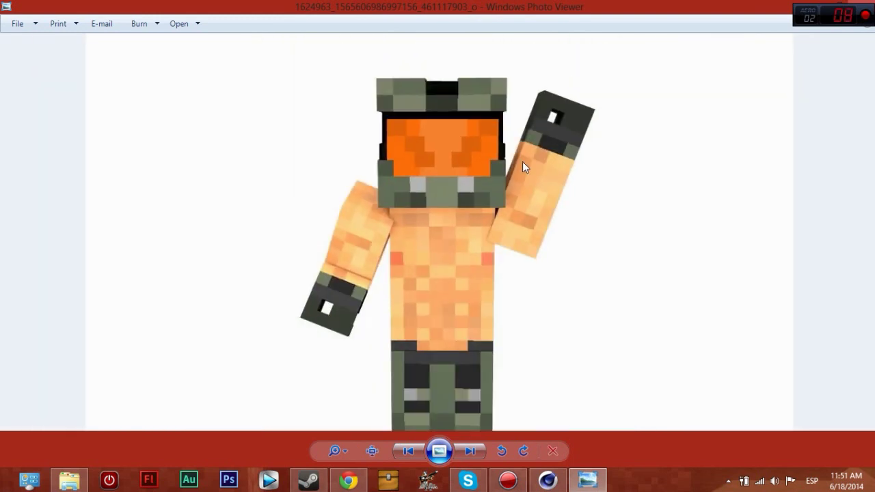
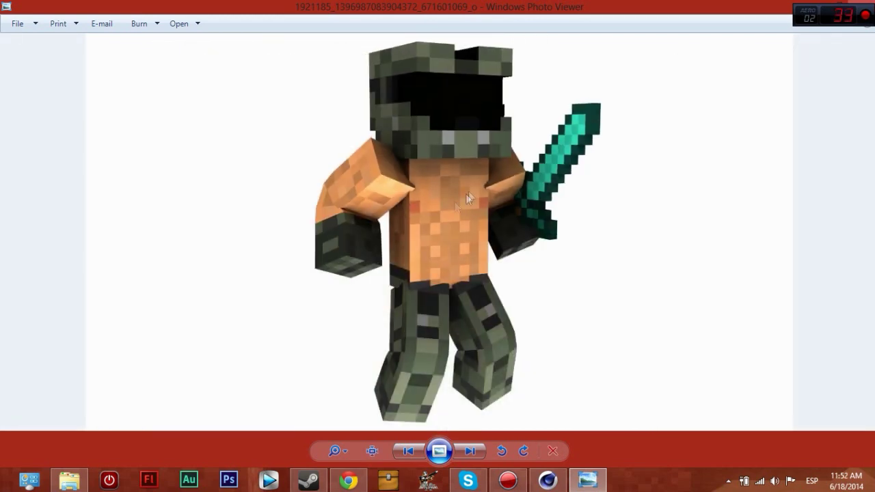
Zoom in and back out on details of the armored character render
scroll(469, 185, up, 2)
scroll(453, 176, up, 1)
scroll(383, 287, up, 1)
scroll(383, 287, down, 3)
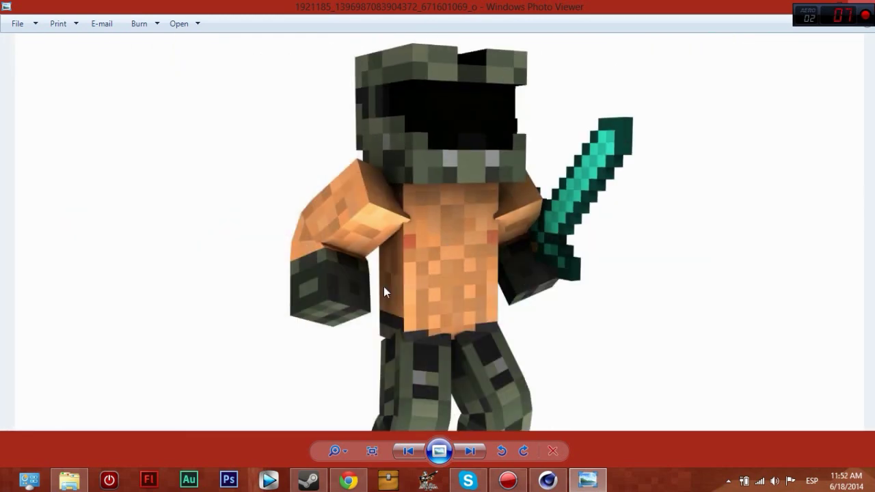
scroll(442, 189, up, 2)
scroll(445, 189, down, 2)
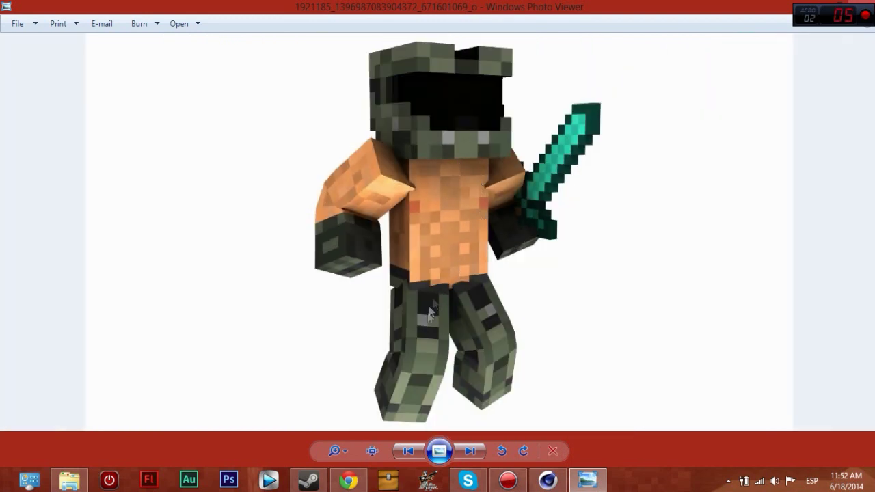
Flip back and forth between Barcelo1, Capi1, the bear-skin and red-haired renders, settling on Capi1
key(Right)
key(Left)
key(Right)
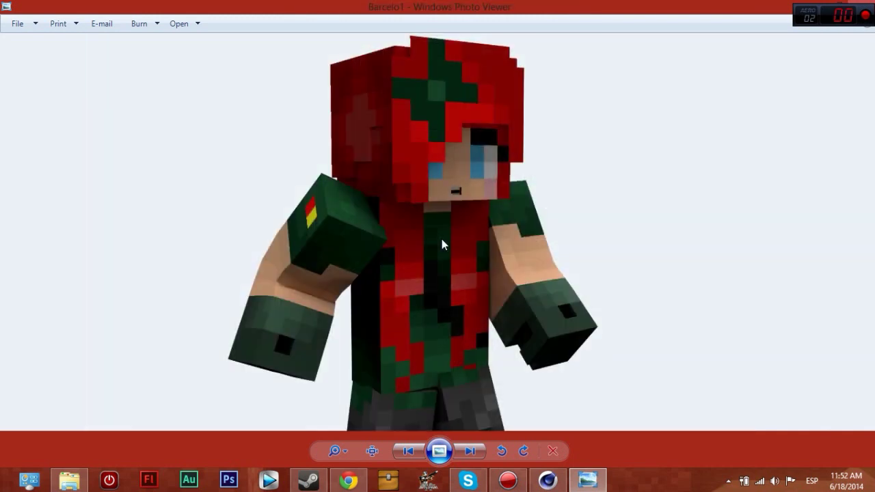
key(Right)
key(Right)
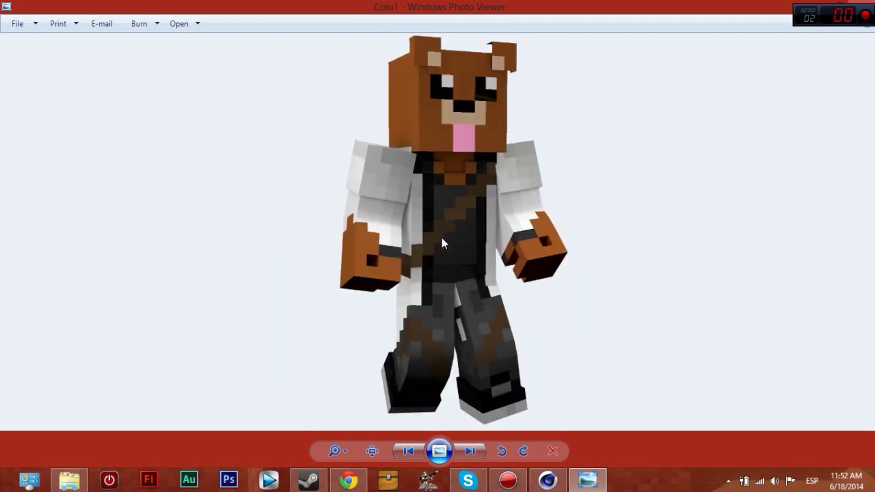
key(Left)
key(Right)
key(Left)
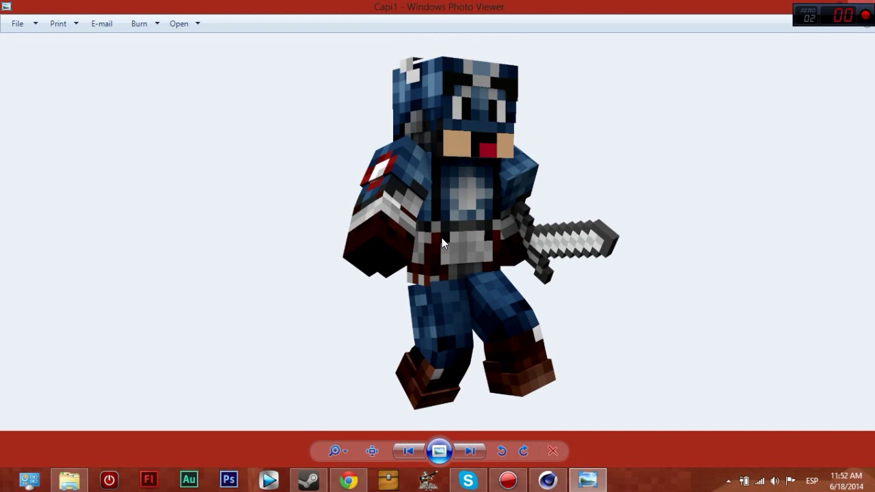
key(Left)
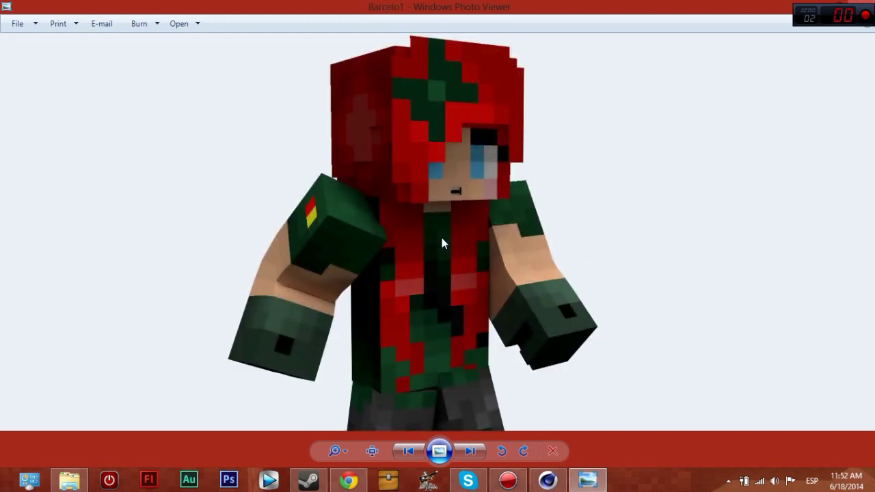
key(Right)
key(Left)
key(Right)
Zoom into Capi1, shift the magnified view from the shield to the chest, then zoom out
scroll(386, 186, up, 5)
scroll(322, 211, up, 2)
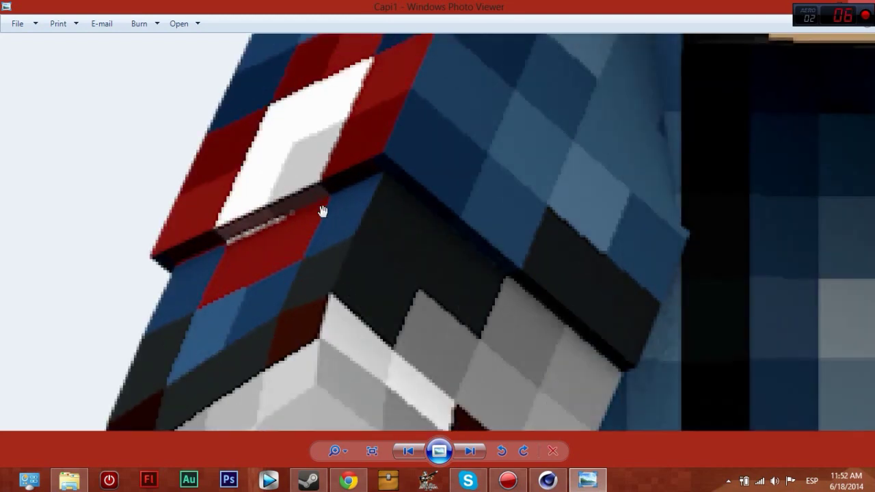
scroll(294, 177, up, 2)
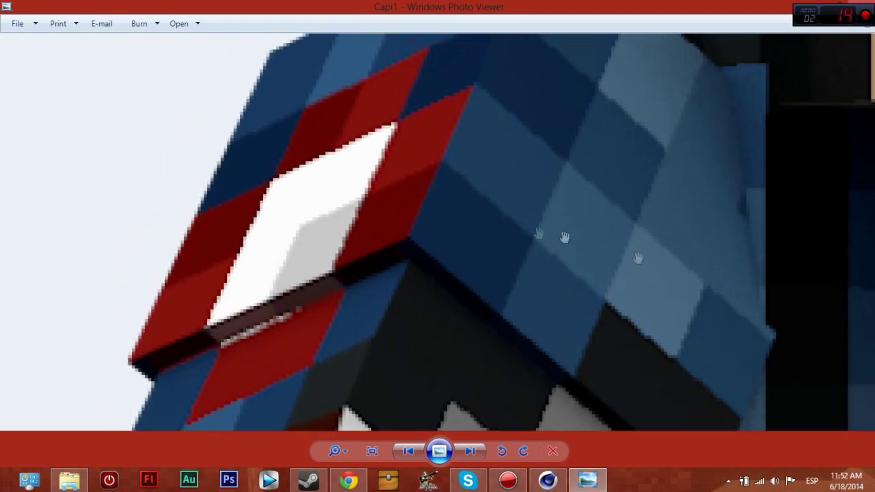
drag(564, 239, 419, 141)
scroll(424, 177, down, 4)
scroll(432, 223, down, 3)
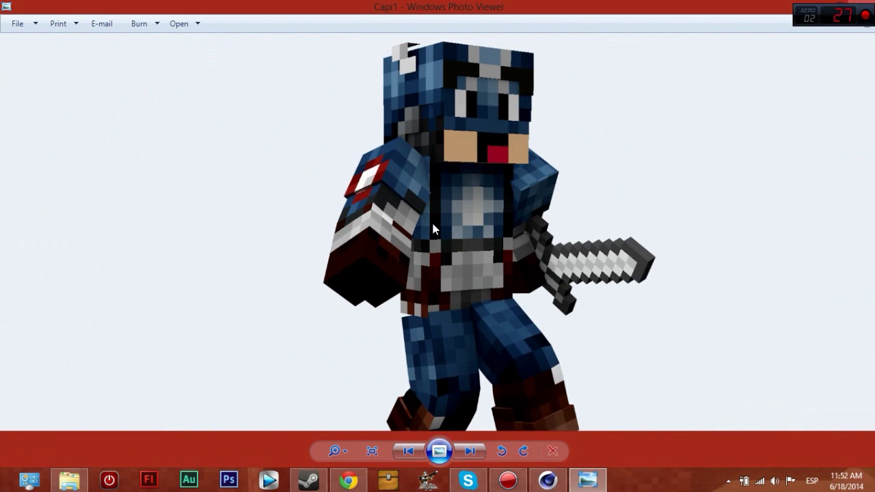
Advance to Barcelo1 and zoom in and out on its details
key(Right)
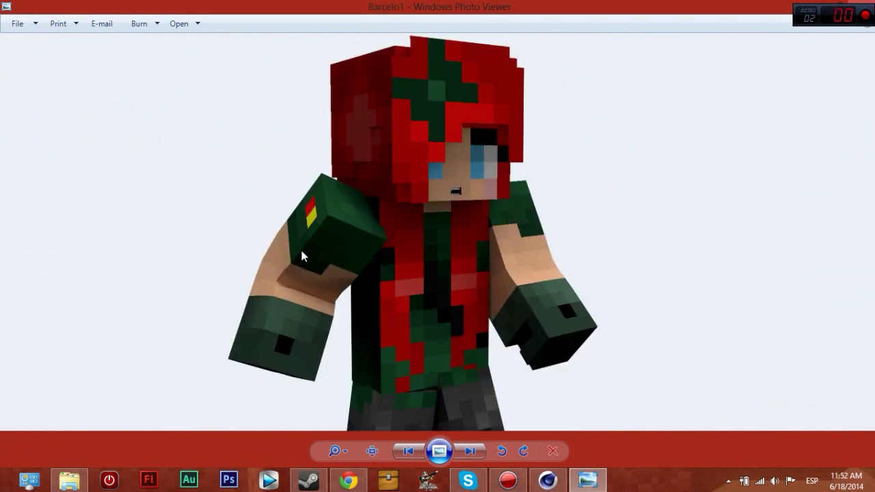
scroll(301, 249, up, 2)
scroll(301, 250, up, 2)
scroll(301, 249, down, 4)
scroll(301, 252, up, 1)
scroll(400, 240, up, 1)
scroll(366, 126, up, 3)
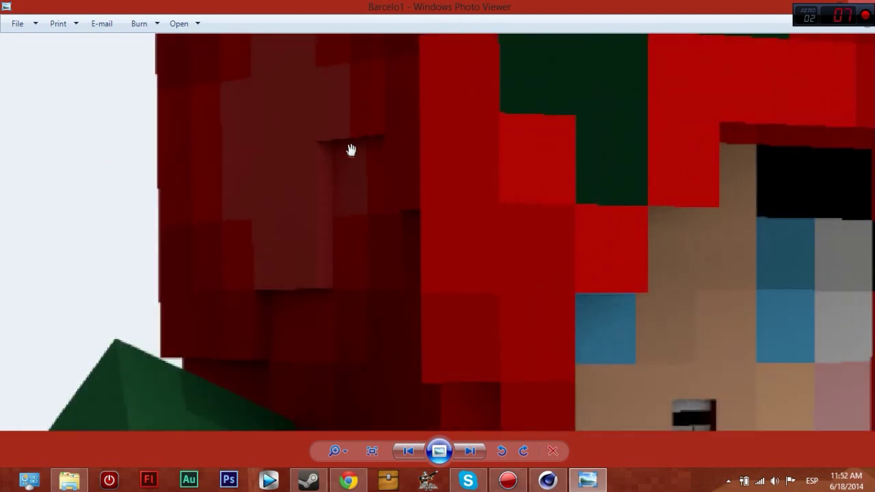
scroll(449, 236, down, 2)
scroll(478, 249, down, 2)
Step through Capi1 to Colo1, zoom briefly on the bear-headed character, then reach Dual1
key(Right)
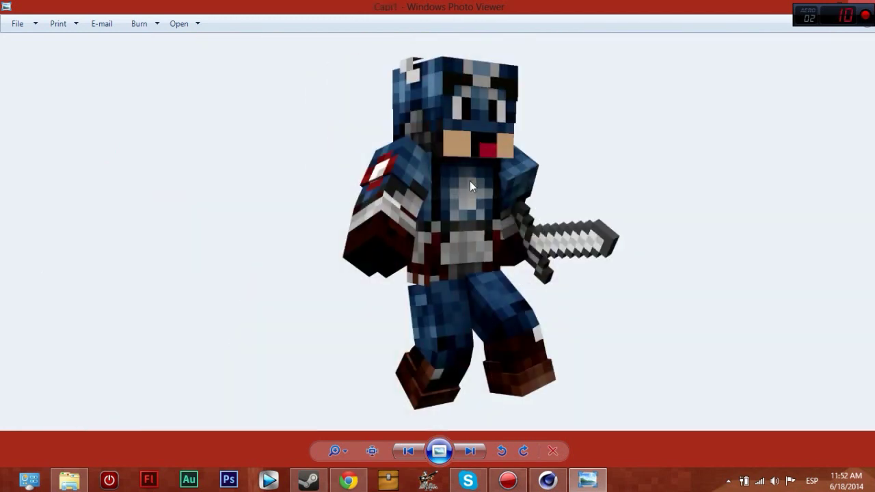
key(Right)
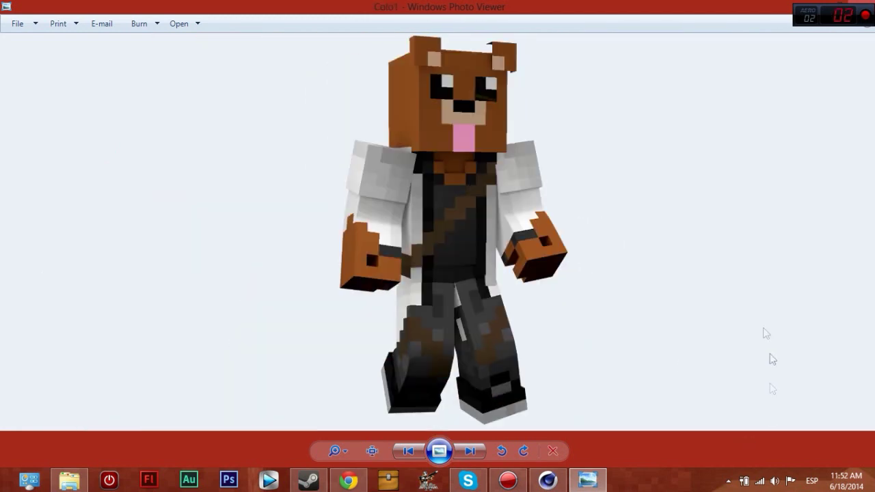
scroll(455, 167, up, 3)
scroll(458, 170, down, 2)
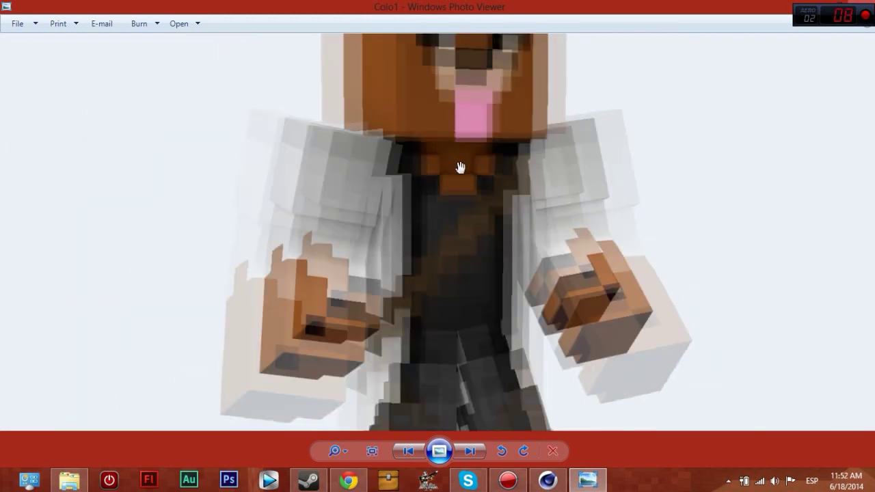
scroll(466, 229, down, 1)
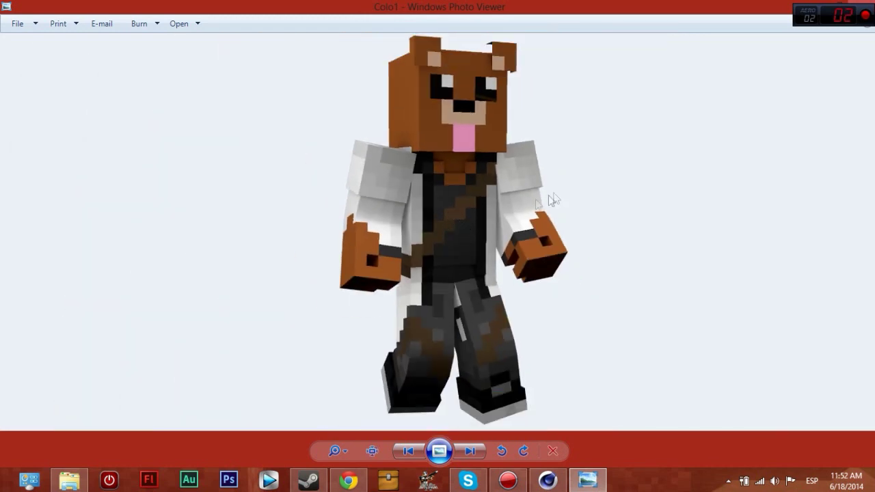
key(Right)
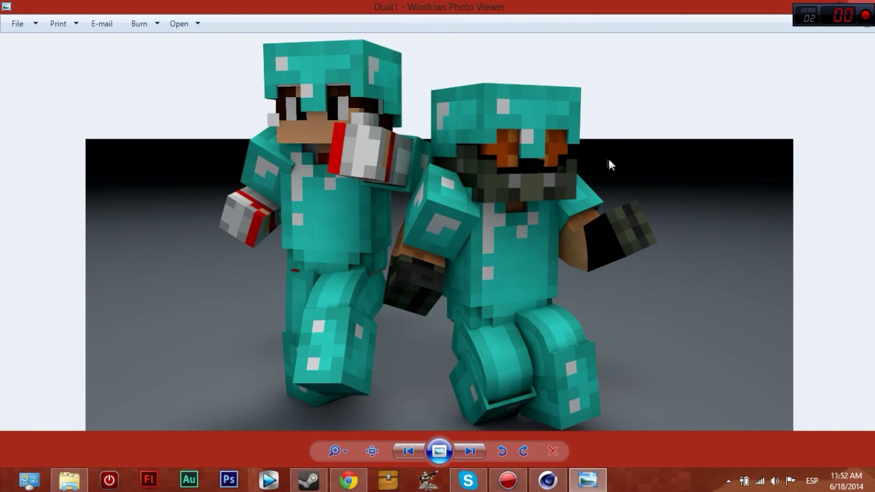
Pass Dual3 to reach dxheren1, zooming into its face and back out to fit
key(Right)
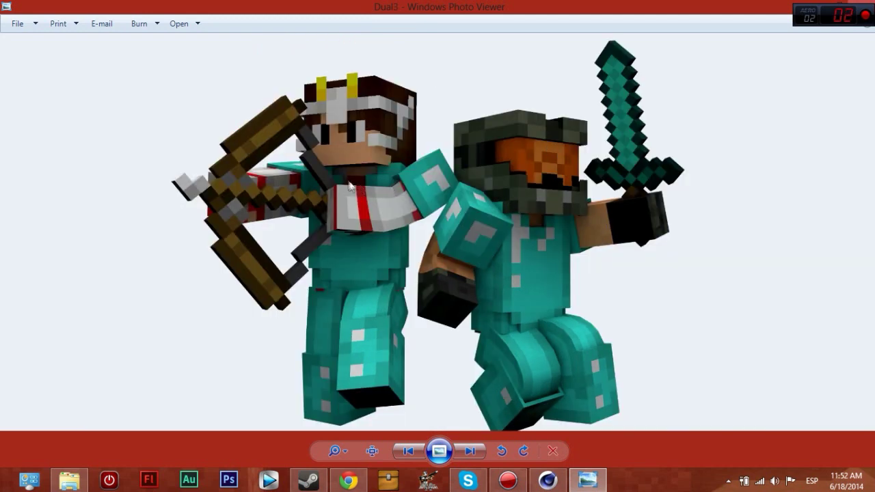
key(Right)
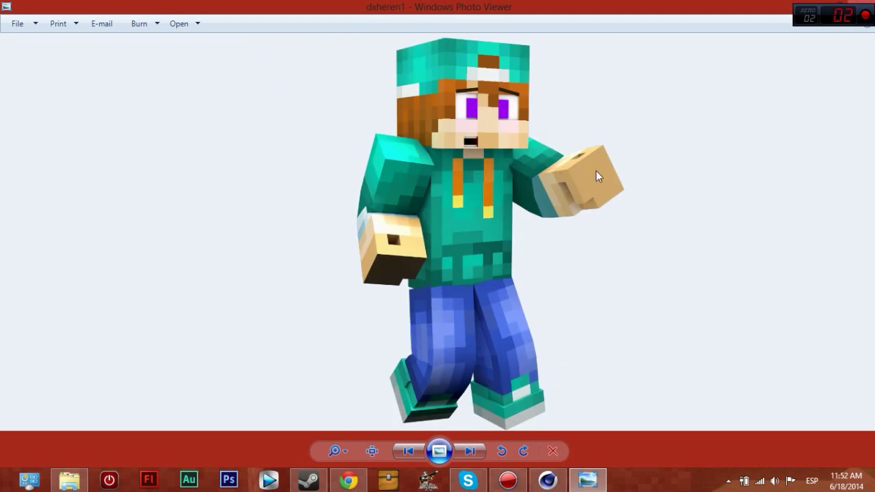
scroll(481, 102, up, 3)
scroll(481, 102, up, 2)
scroll(410, 136, down, 2)
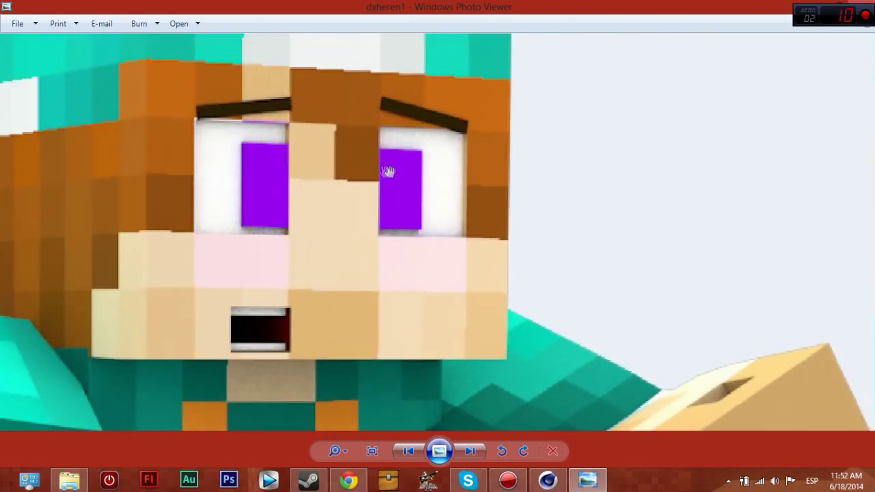
scroll(283, 172, up, 3)
scroll(179, 185, down, 1)
scroll(179, 186, down, 2)
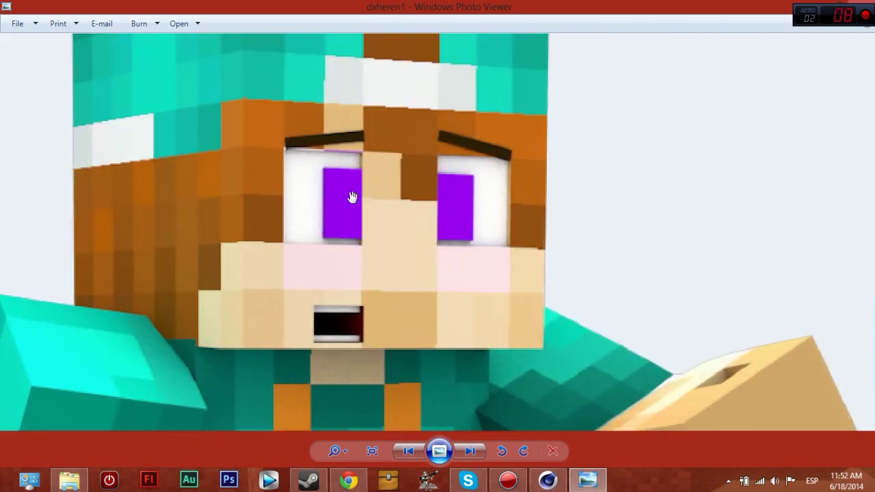
scroll(351, 195, down, 1)
scroll(312, 195, down, 2)
Show Fakin2, zoom in on the face and return to the whole image
key(Right)
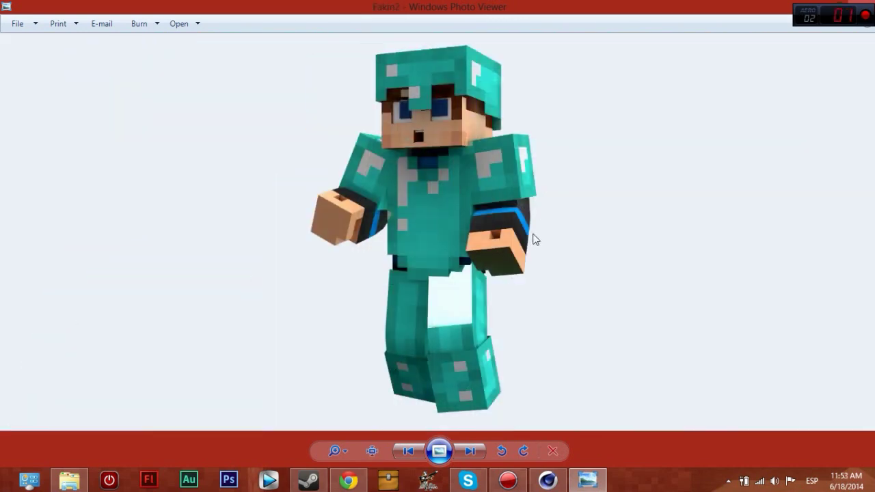
scroll(424, 102, up, 4)
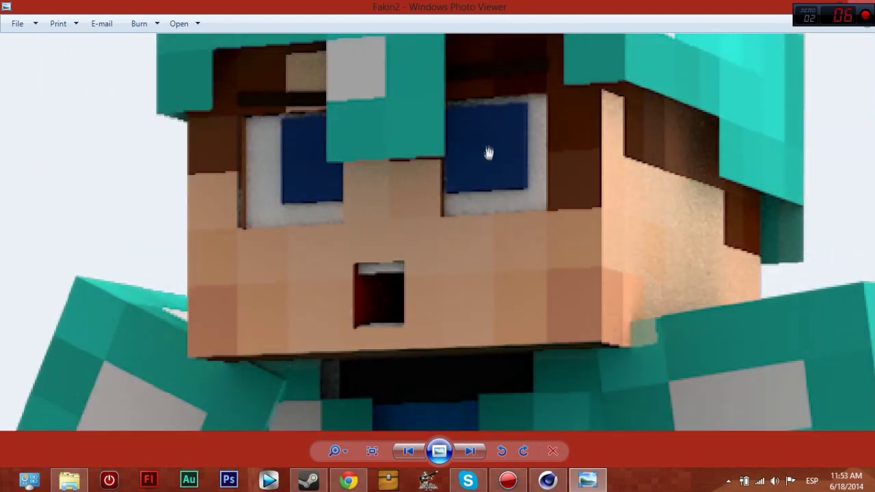
scroll(474, 180, down, 2)
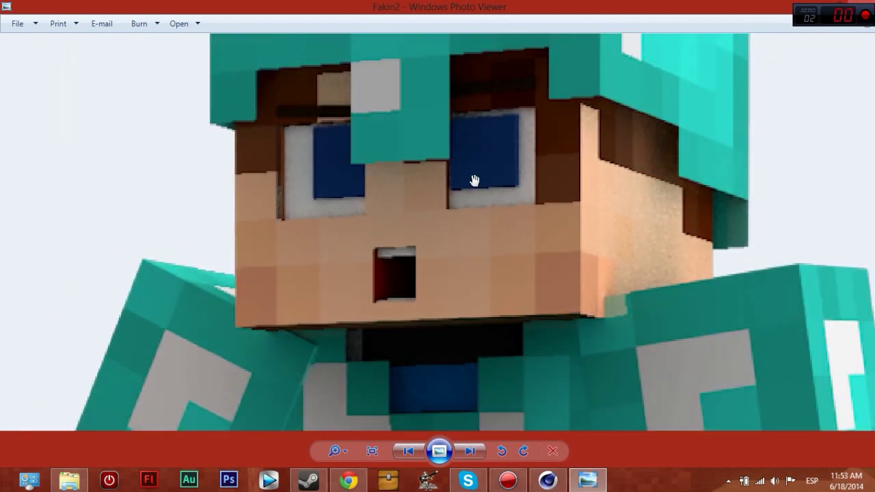
scroll(478, 219, down, 2)
scroll(482, 263, down, 1)
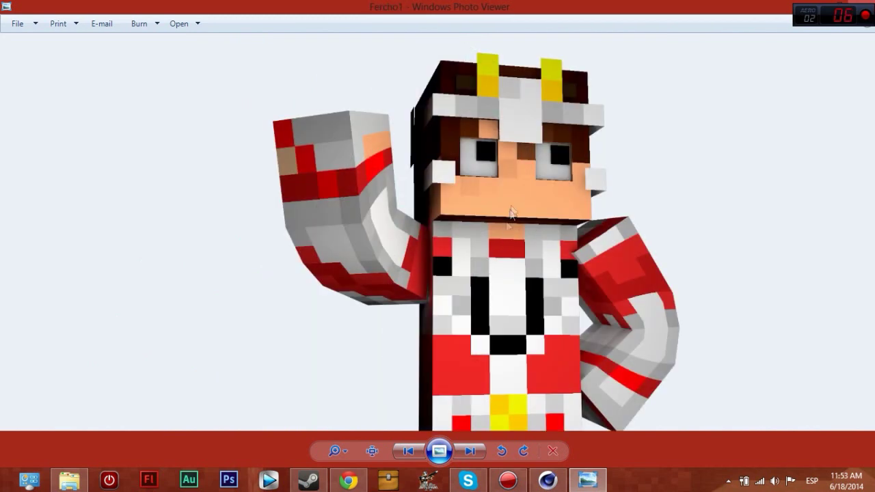
Zoom briefly, then page through Fercho3 and Fercho4 to Fercho5
scroll(567, 154, up, 5)
scroll(569, 154, down, 5)
key(Right)
key(Right)
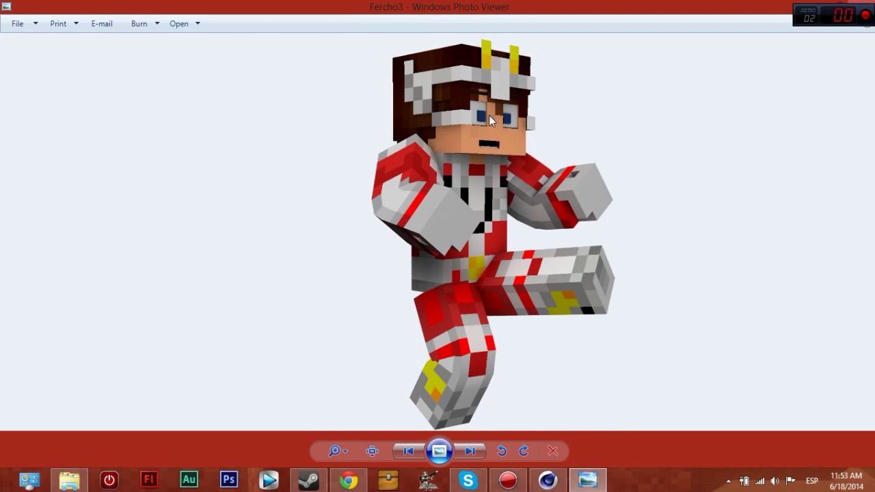
key(Right)
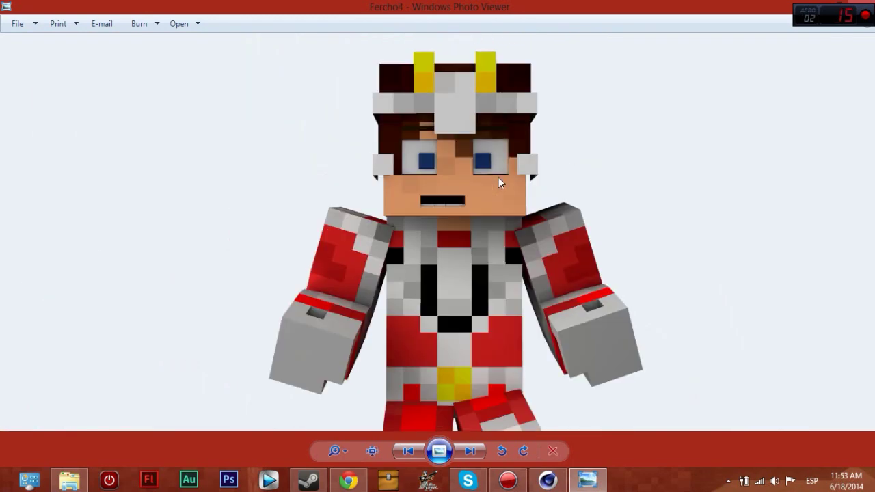
key(Right)
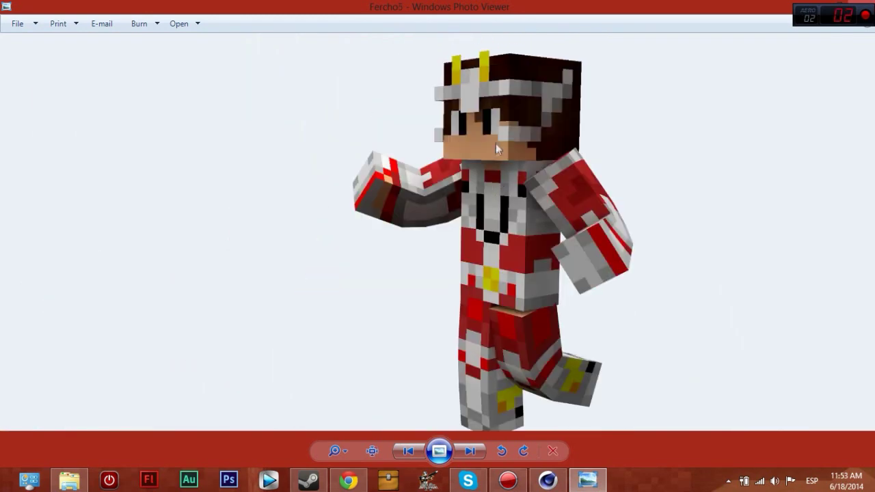
Zoom into Fercho5's face and back out, glancing at the previous render
scroll(496, 144, up, 2)
scroll(492, 116, up, 2)
scroll(479, 205, up, 2)
scroll(473, 258, down, 4)
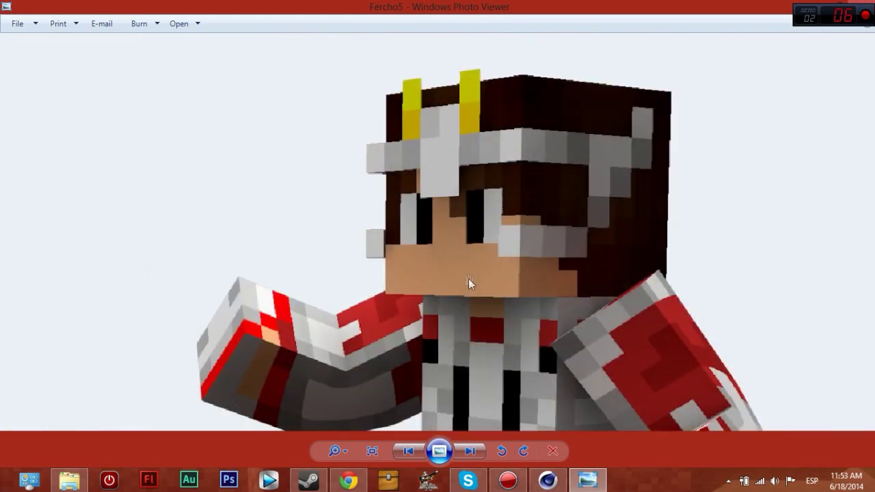
scroll(468, 278, down, 2)
key(Left)
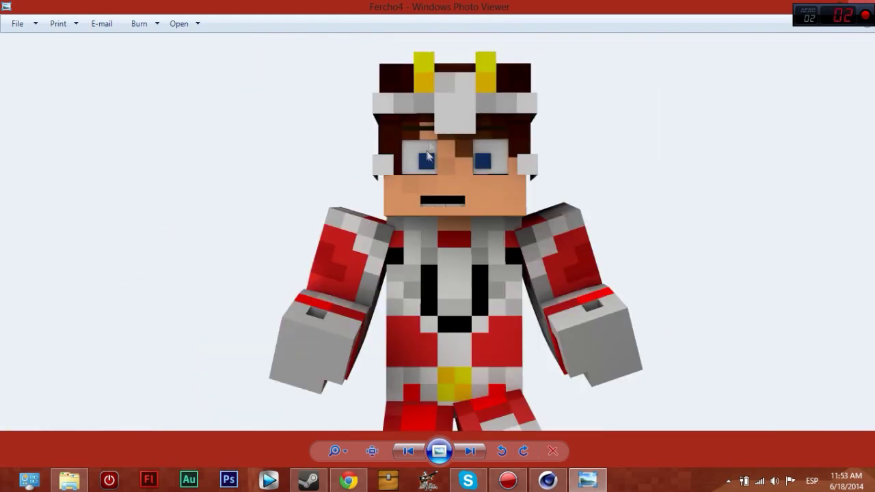
key(Right)
Show Fercho6, zoom in and out on it, then move to Fercho10
key(Right)
key(Right)
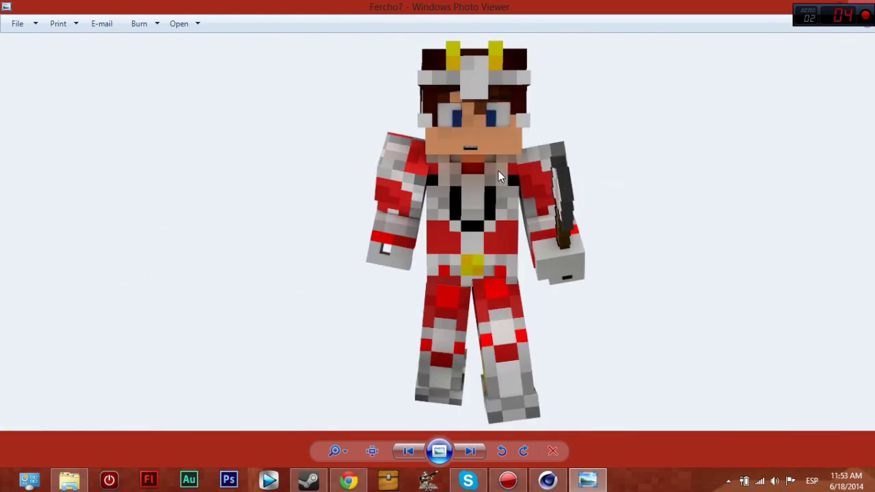
key(Right)
key(Right)
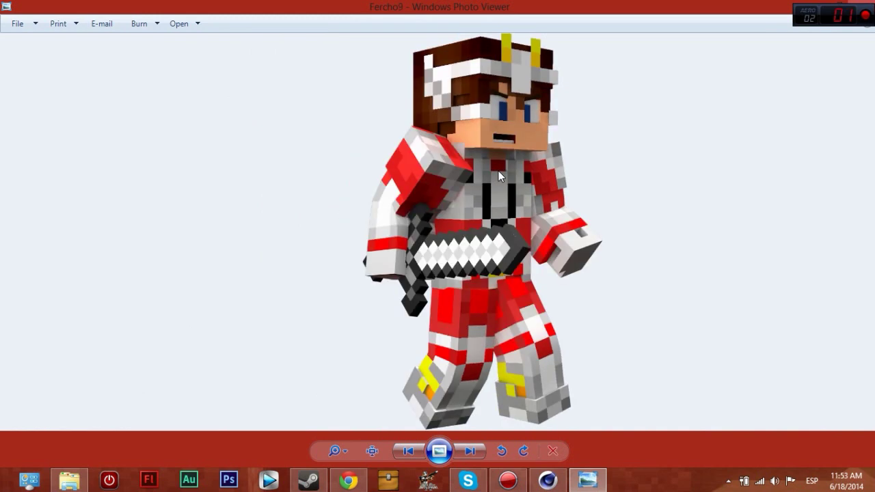
scroll(509, 110, up, 3)
scroll(352, 253, up, 2)
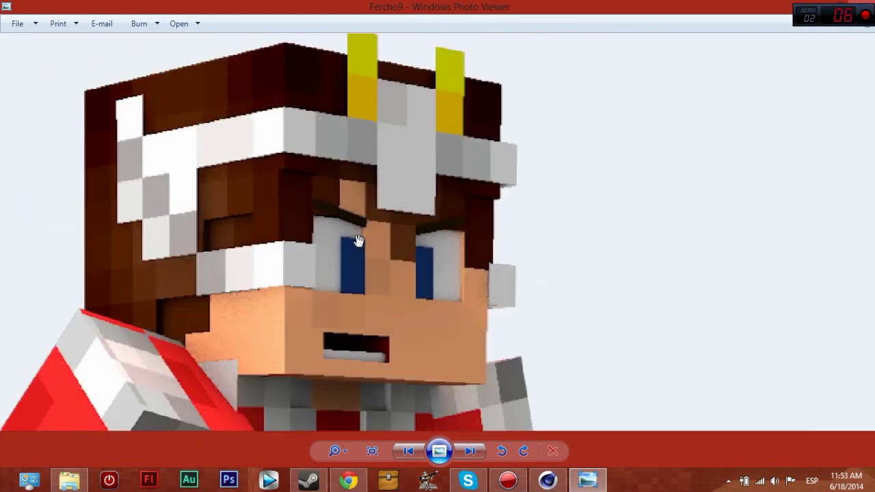
scroll(343, 300, down, 5)
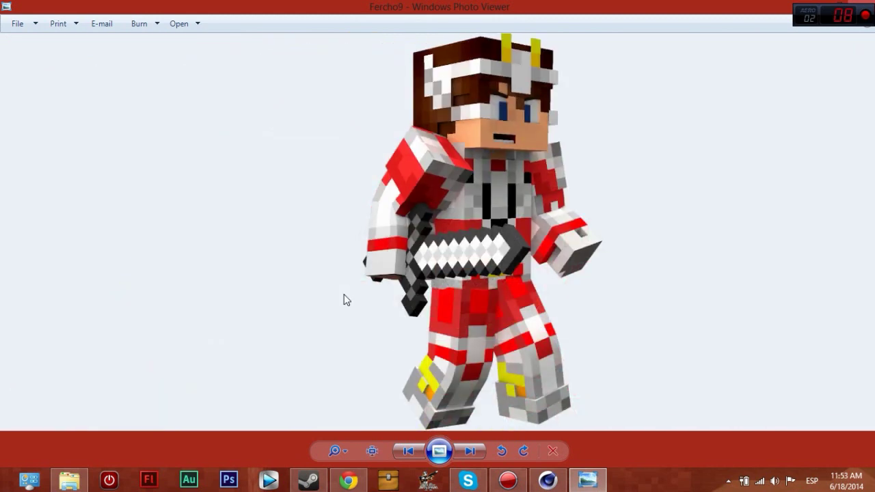
key(Right)
key(Right)
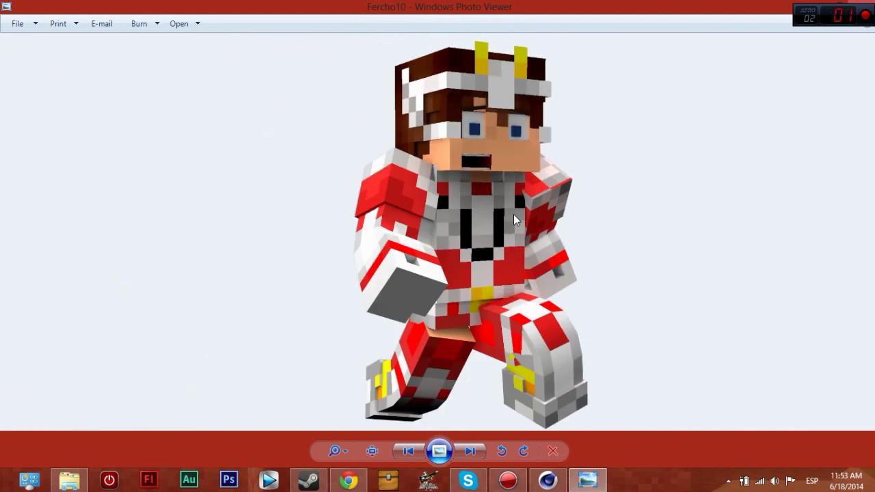
Reach the Fercho11 axe pose and Fercho12 head close-up, zooming into Fercho12
key(Right)
key(Left)
key(Right)
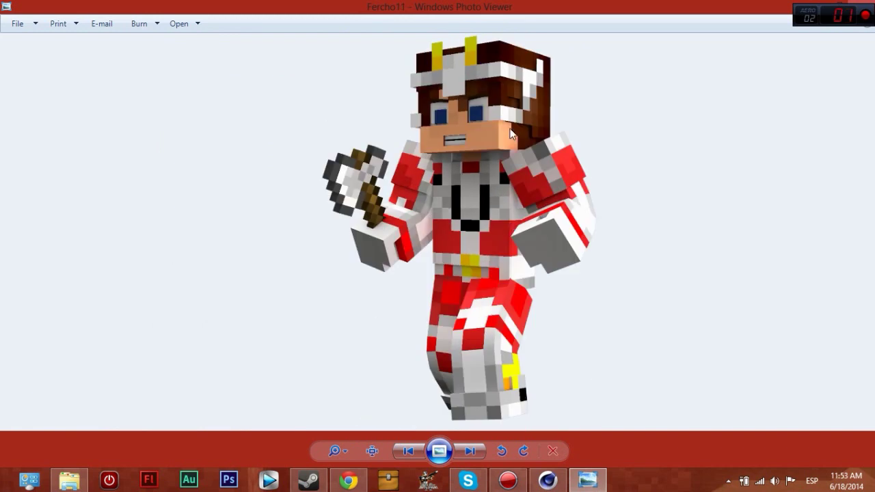
key(Right)
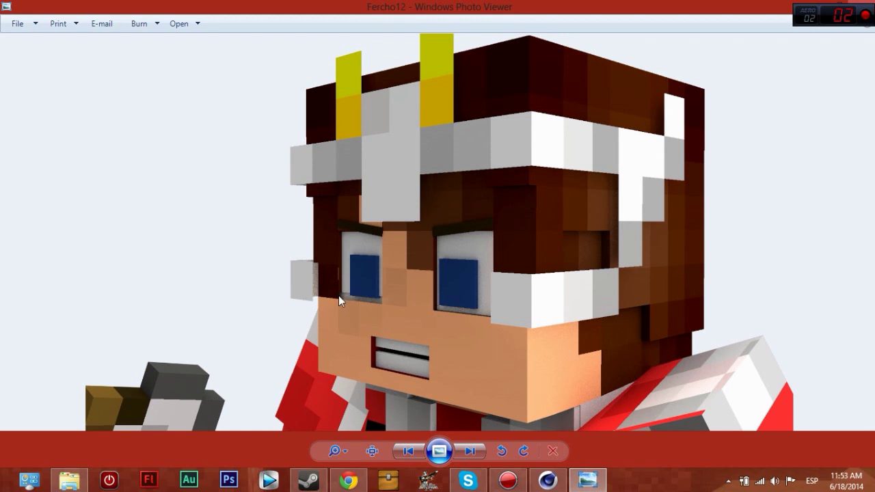
scroll(365, 279, up, 3)
scroll(248, 343, up, 2)
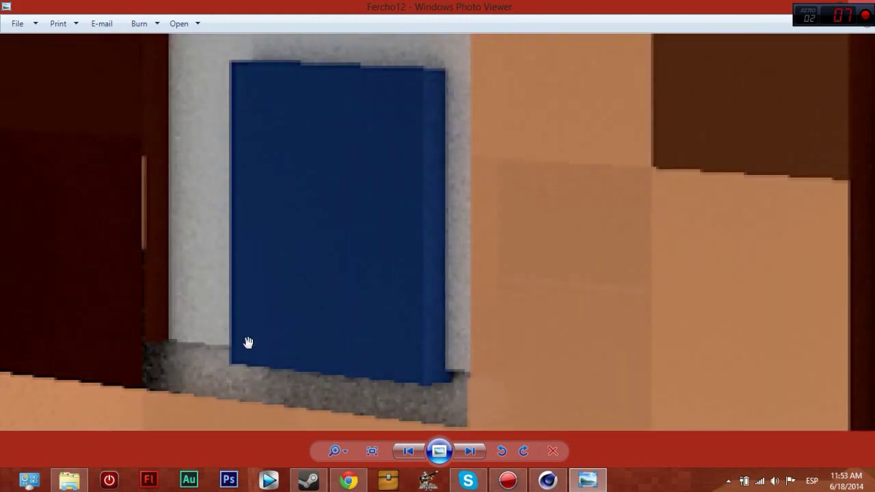
scroll(249, 335, down, 2)
scroll(250, 332, down, 1)
scroll(273, 340, down, 1)
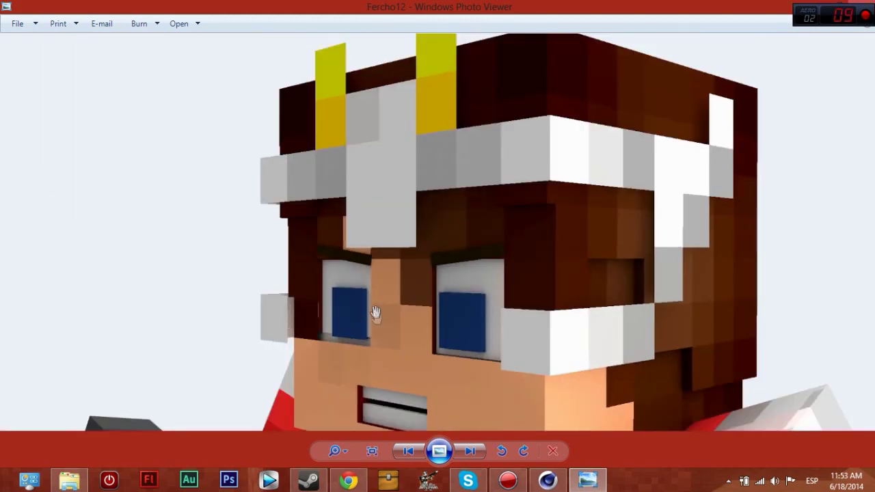
scroll(375, 313, down, 2)
Page through Fercho13 to Fercho16, zooming briefly on Fercho15, and go on to FerPrueba
key(Right)
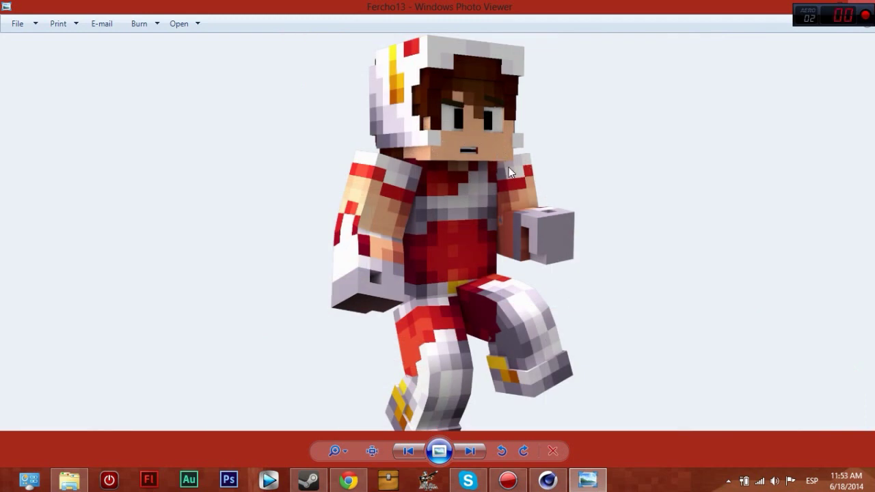
key(Right)
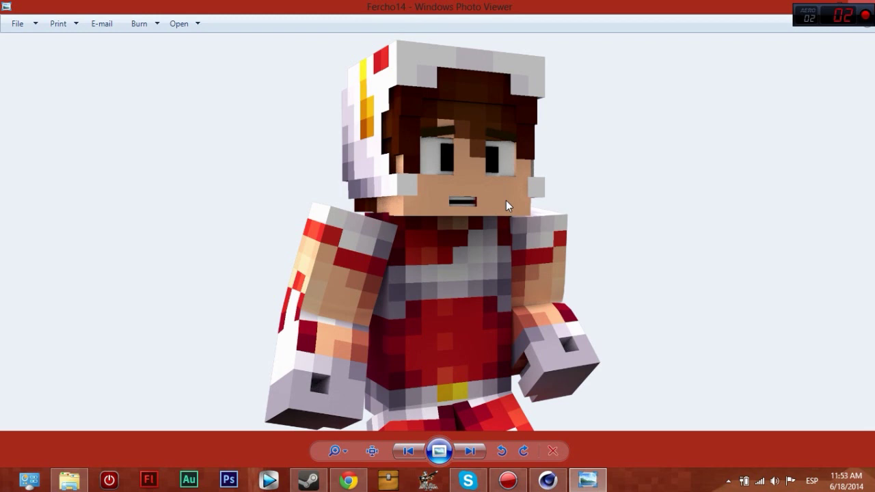
key(Right)
key(Right)
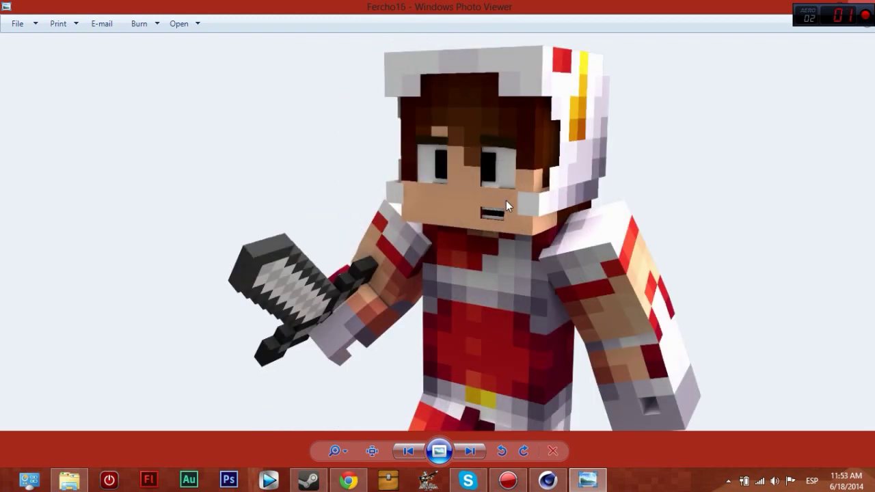
scroll(547, 154, up, 3)
scroll(547, 154, down, 3)
key(Right)
key(Right)
key(Right)
key(Left)
key(Right)
key(Right)
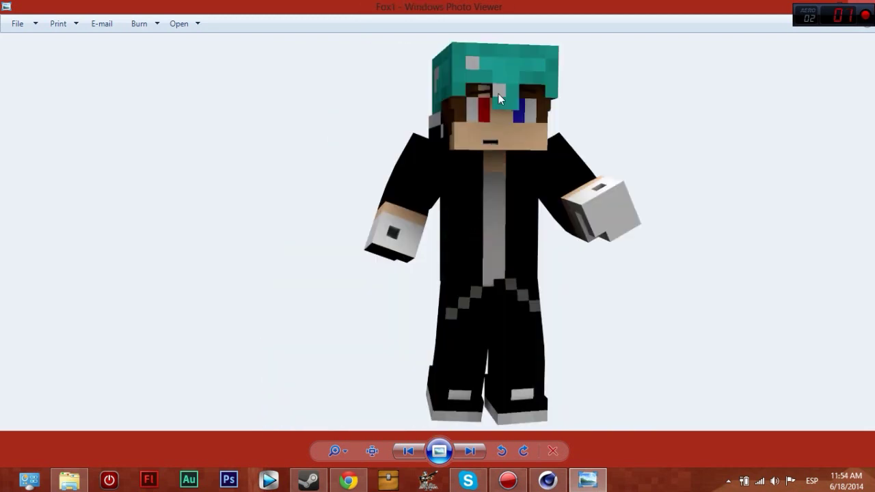
Switch to the black-armored Ganador render and zoom in and out on it
scroll(498, 93, up, 3)
scroll(453, 223, down, 2)
scroll(452, 230, down, 2)
key(Right)
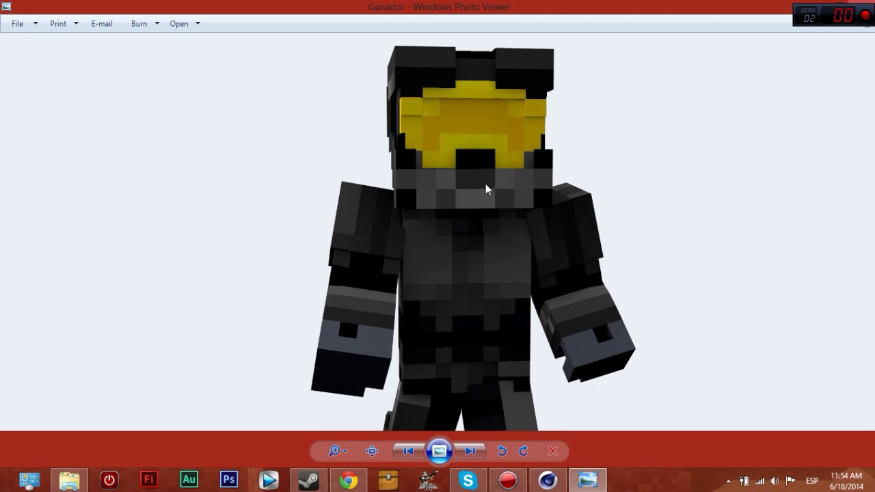
scroll(583, 265, up, 1)
scroll(583, 265, up, 3)
scroll(583, 266, down, 4)
key(Left)
key(Right)
Move through Gaterda1 and Mari1 to Mari2, zooming into Mari2's details
scroll(530, 101, up, 4)
key(Right)
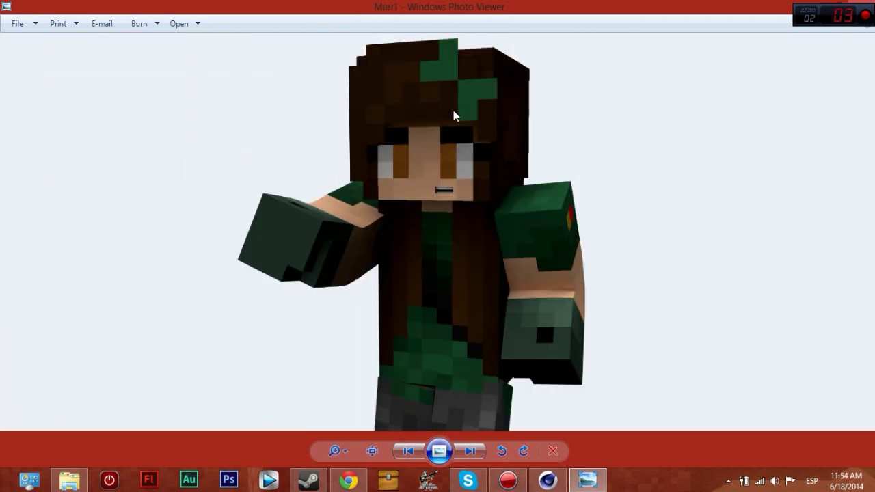
key(Right)
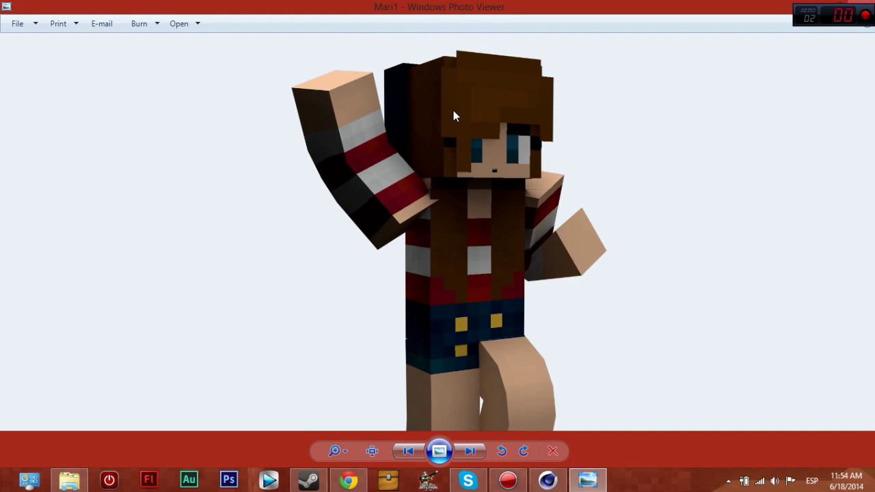
key(Right)
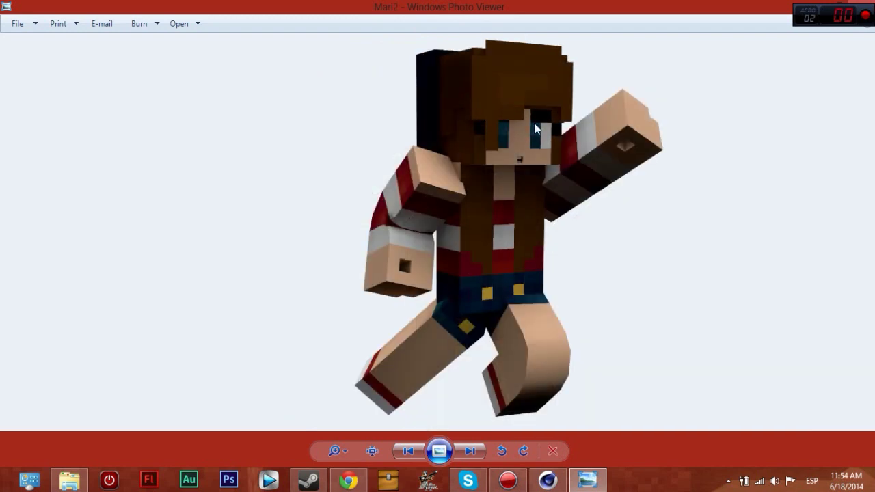
scroll(534, 123, up, 2)
scroll(504, 129, up, 2)
scroll(410, 225, up, 1)
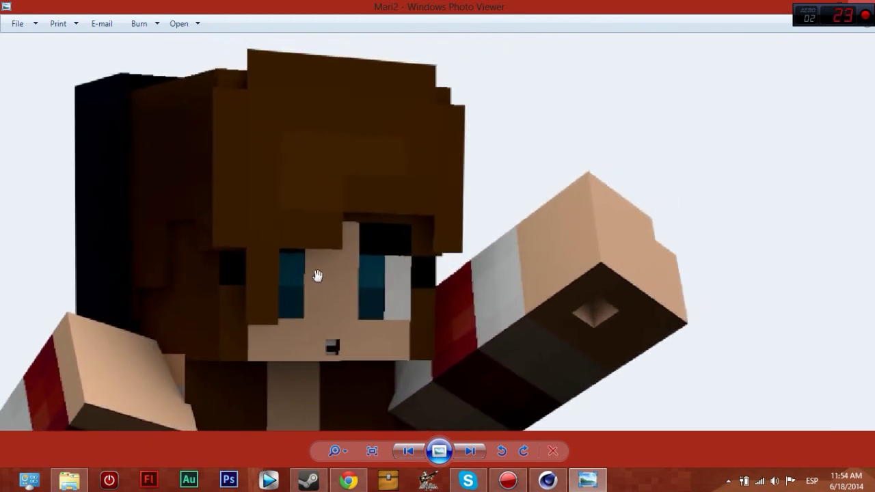
scroll(320, 280, down, 5)
Page through Mari3, Mari4 and Mari5 to Maria1, then advance past it
key(Right)
key(Right)
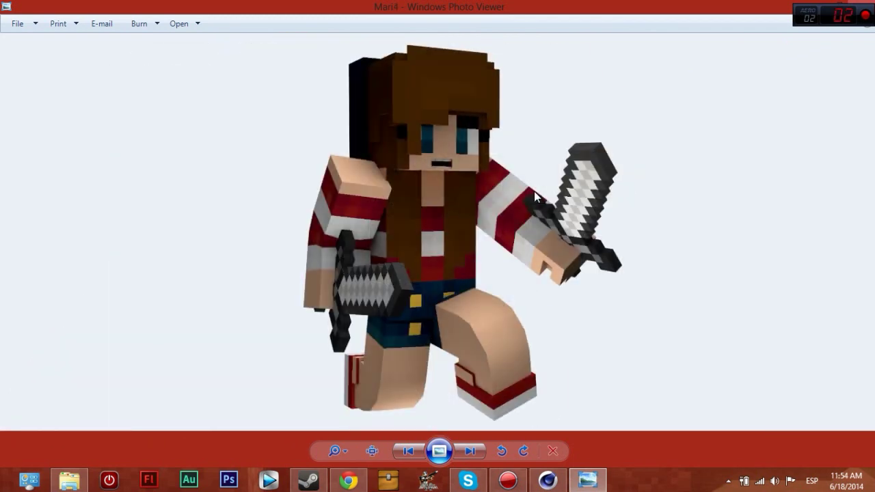
key(Right)
key(Right)
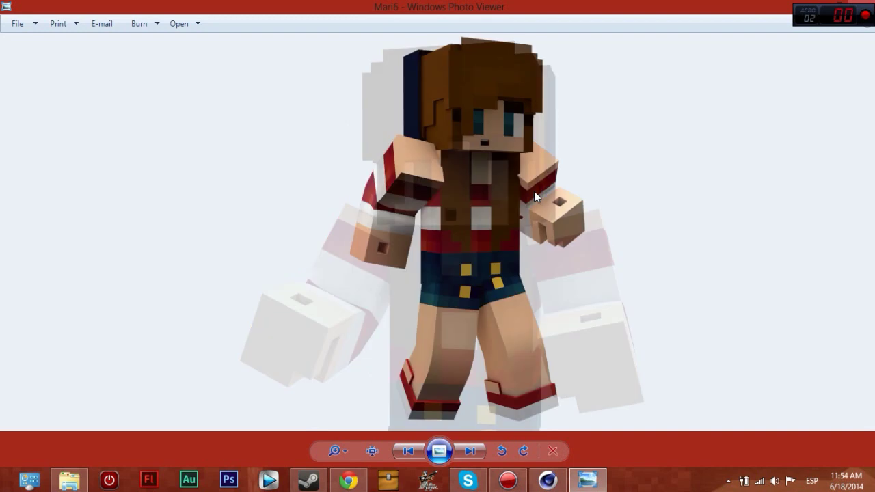
key(Right)
key(Left)
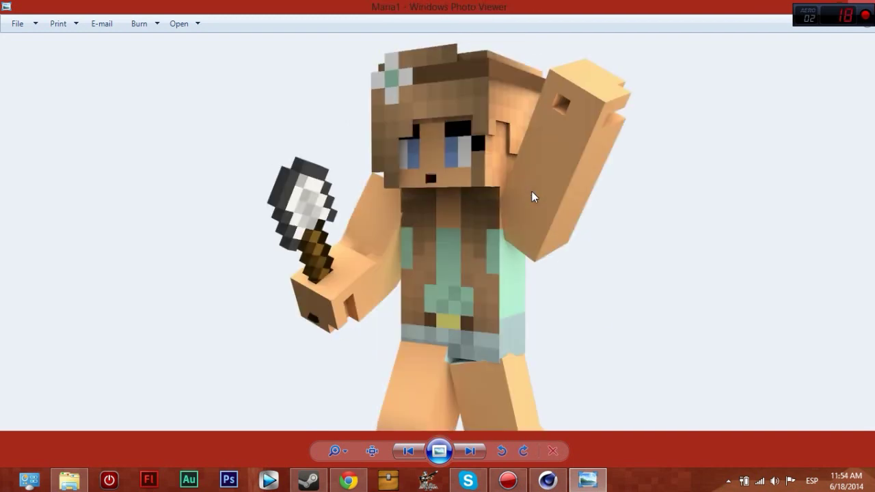
key(Left)
key(Right)
Pass the Minecraft 3D rig v2 and v3 renders to NuevoSpartanus1 and zoom briefly
key(Right)
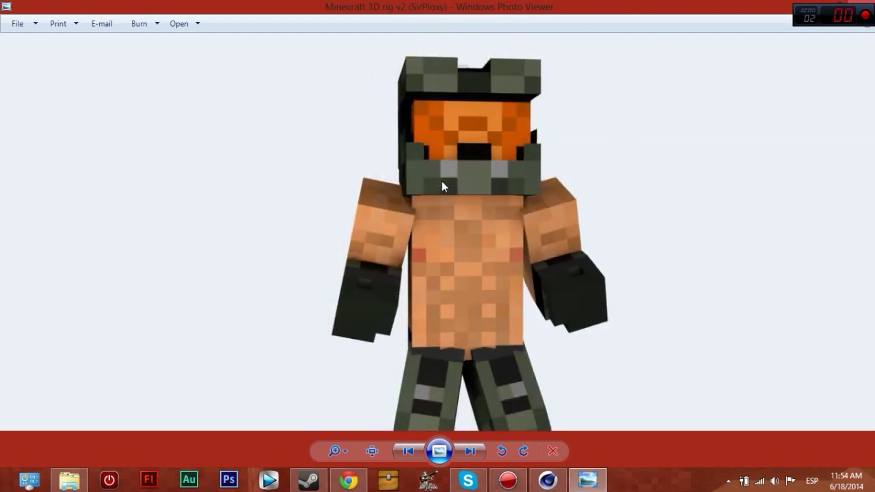
key(Right)
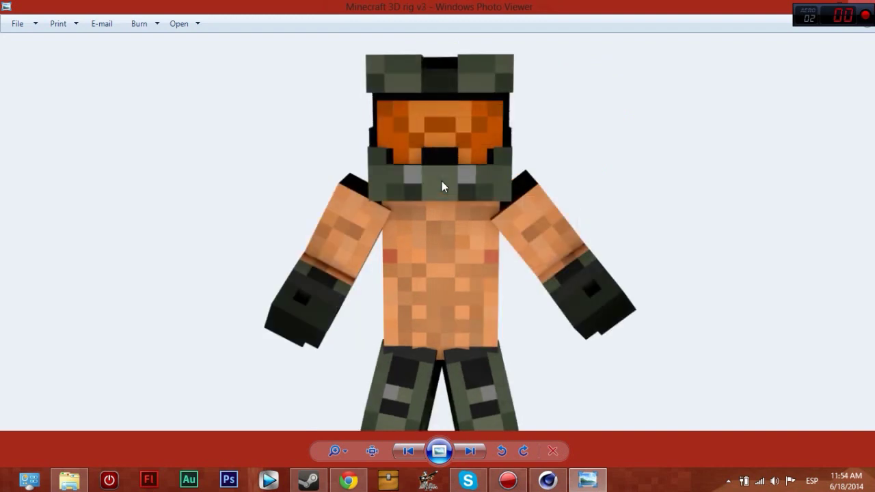
key(Right)
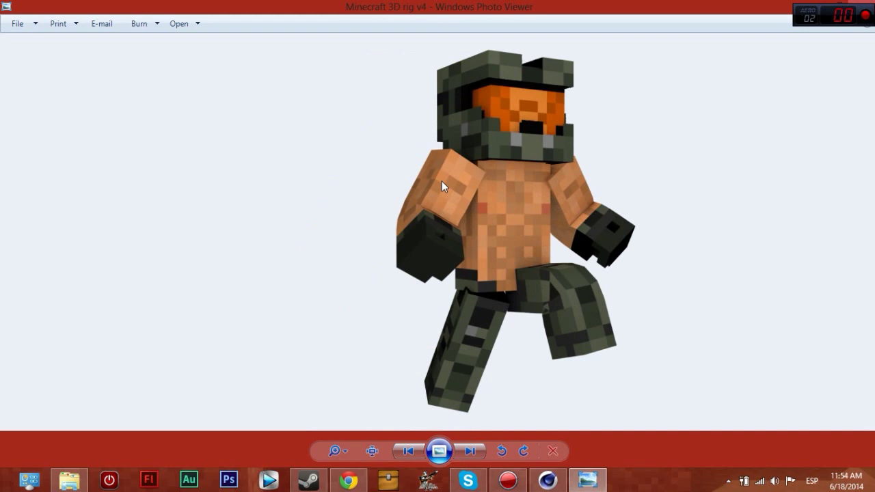
key(Right)
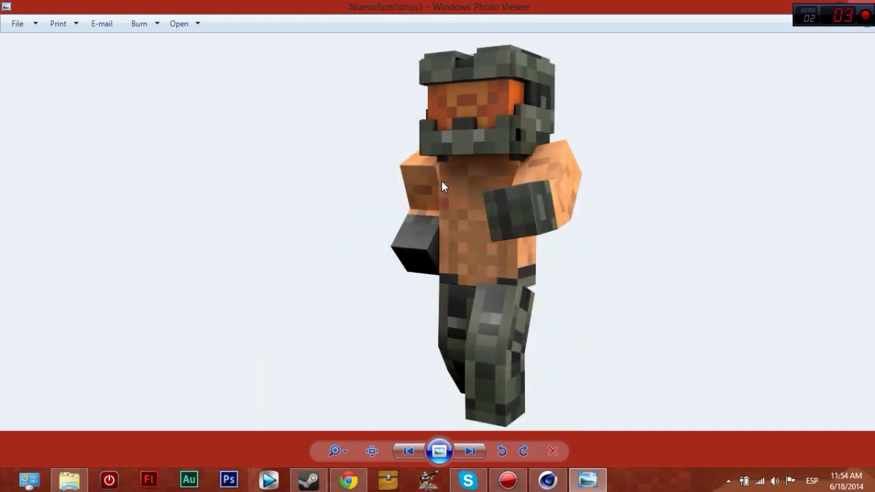
scroll(501, 123, up, 5)
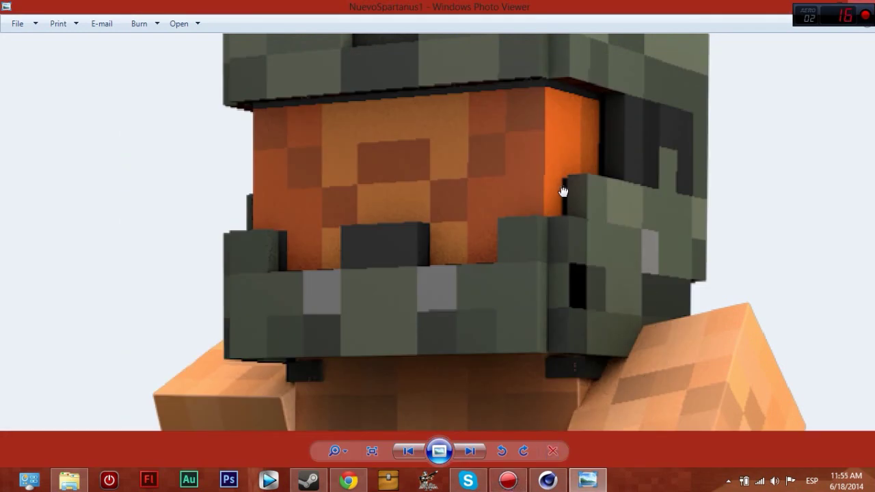
scroll(563, 191, down, 3)
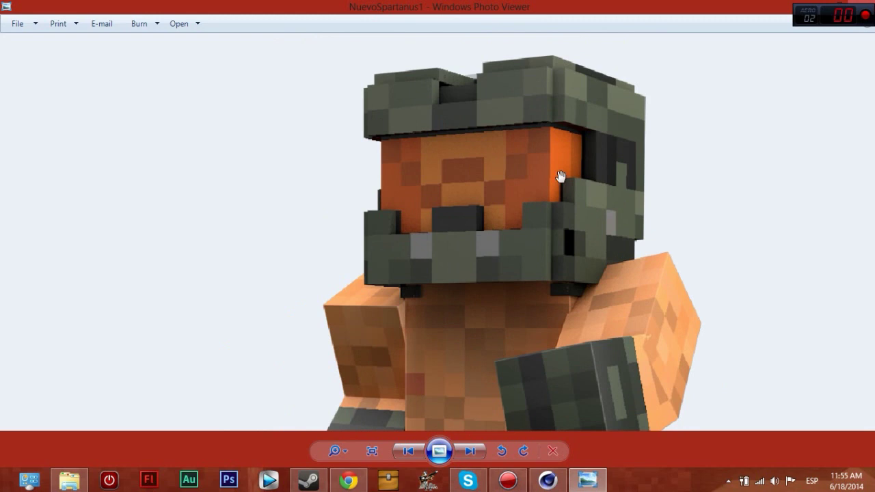
scroll(562, 194, down, 3)
Zoom into NuevoSpartanus1's helmet and pan onto its dark notch
scroll(559, 214, up, 3)
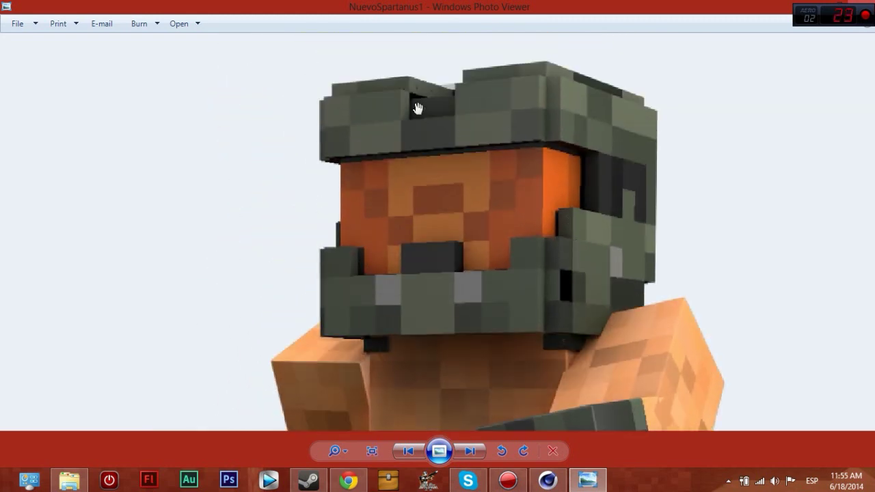
scroll(417, 107, up, 3)
drag(398, 82, 399, 164)
scroll(391, 159, up, 3)
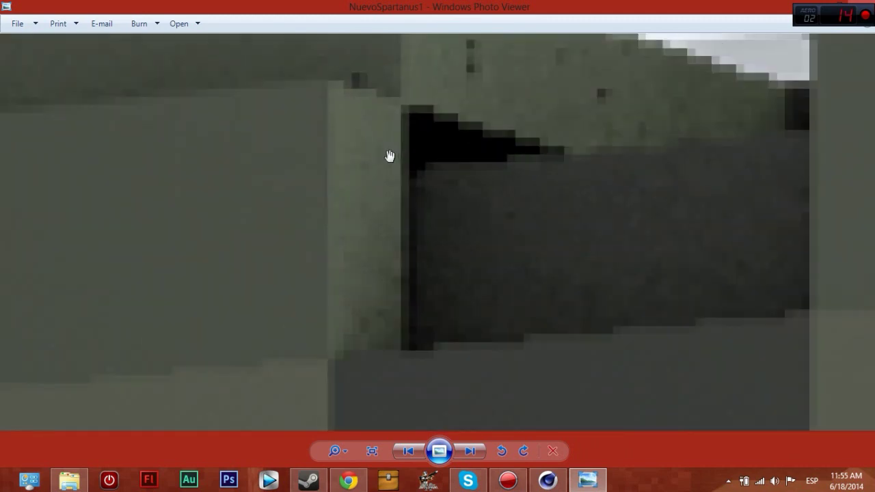
scroll(390, 156, down, 2)
scroll(390, 156, down, 1)
Zoom in and out on the arm, then return to the whole-image fit view
scroll(527, 166, up, 2)
scroll(546, 171, up, 1)
scroll(527, 219, down, 1)
scroll(527, 223, down, 2)
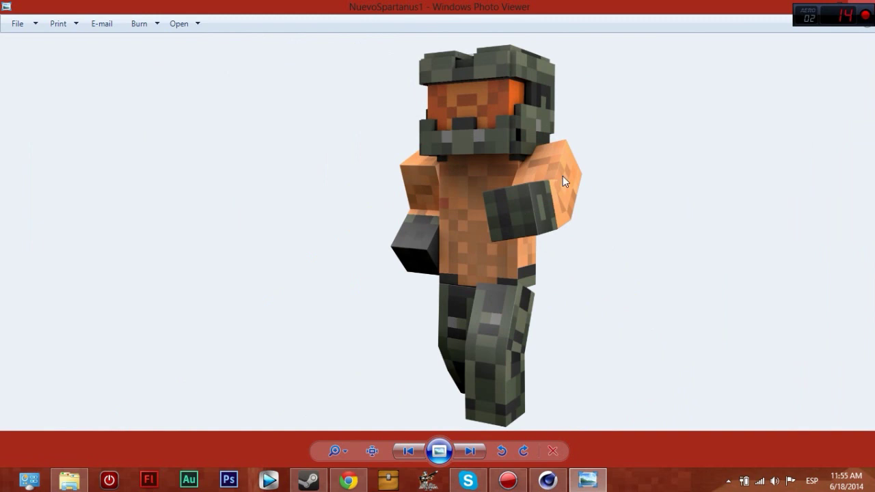
scroll(562, 180, up, 3)
scroll(327, 250, down, 1)
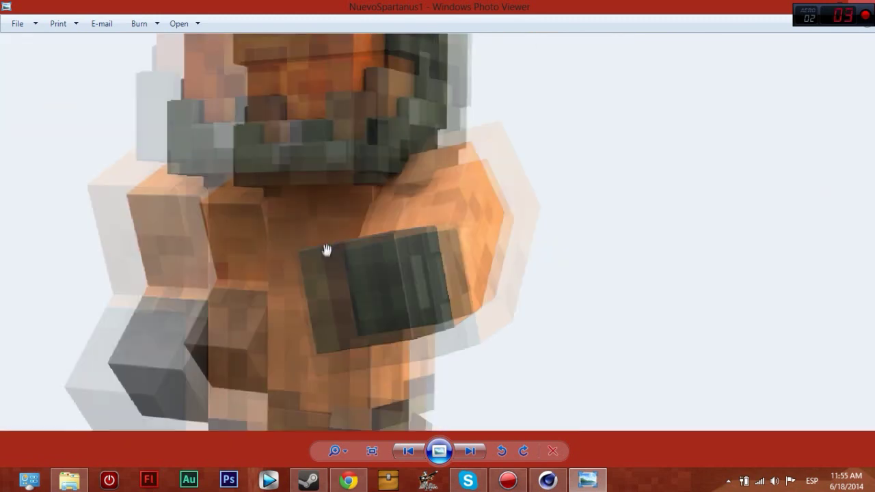
scroll(327, 250, down, 2)
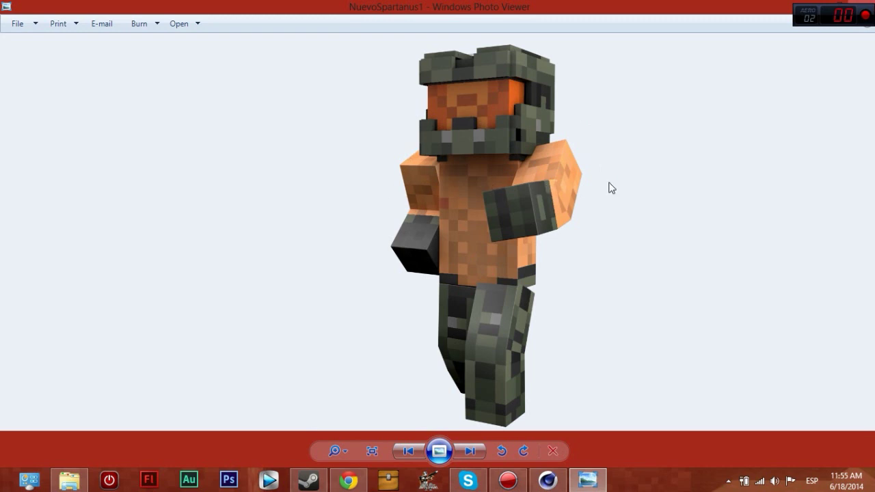
Browse from the Pit1 render into the Spartanus renders, reaching Spartanus9 and Spartanus10
key(Right)
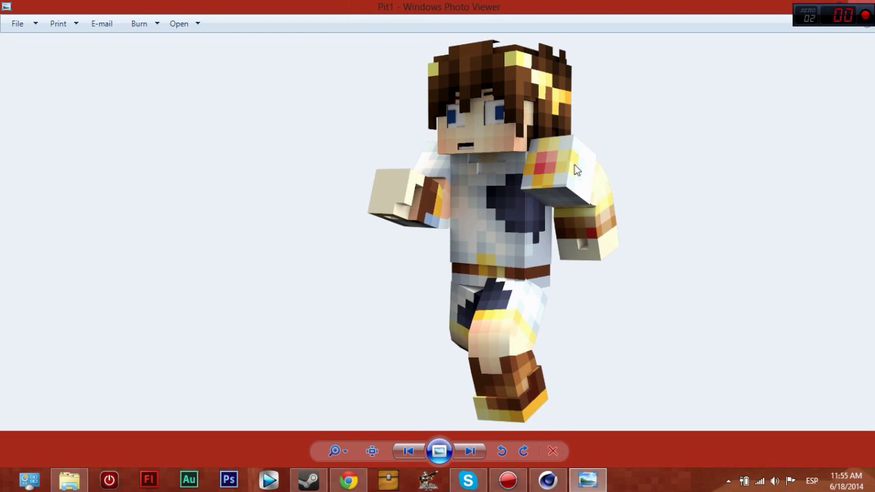
key(Right)
key(Right)
key(Right)
key(Right)
key(Right)
key(Right)
key(Right)
key(Right)
key(Right)
key(Right)
key(Left)
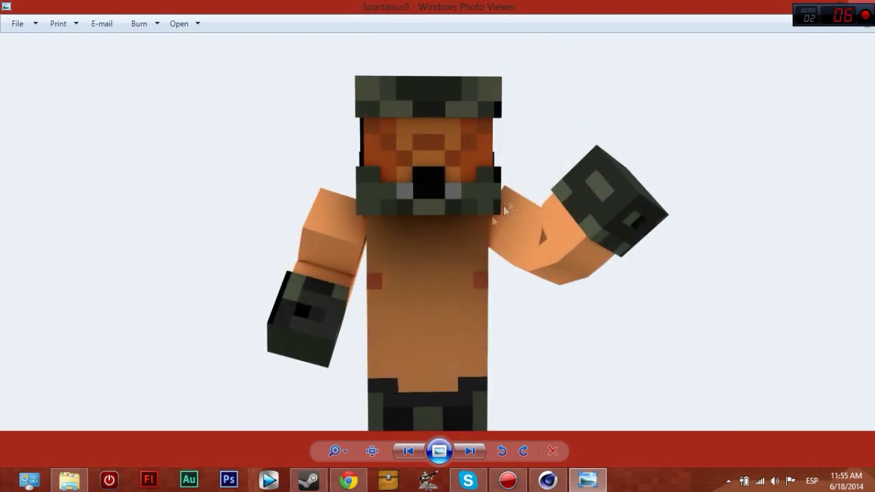
key(Left)
key(Right)
Compare the Spartanus8 and Spartanus9 renders back and forth, ending on Spartanus9
key(Right)
key(Left)
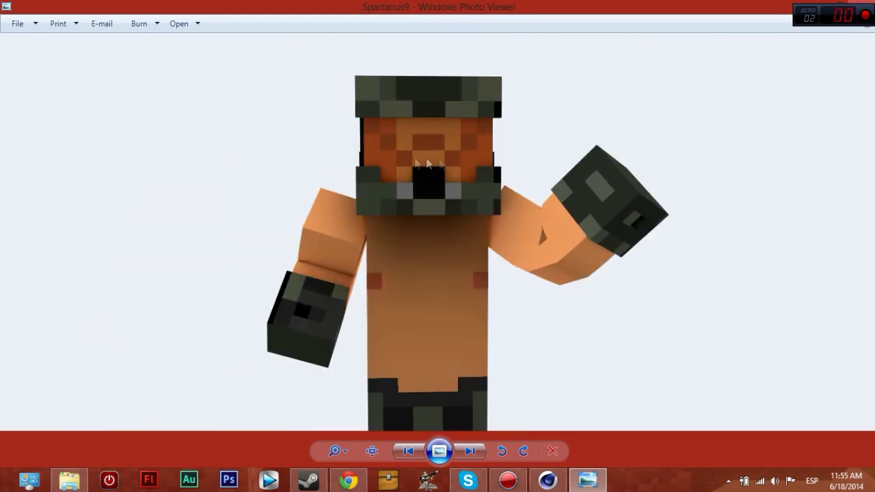
key(Left)
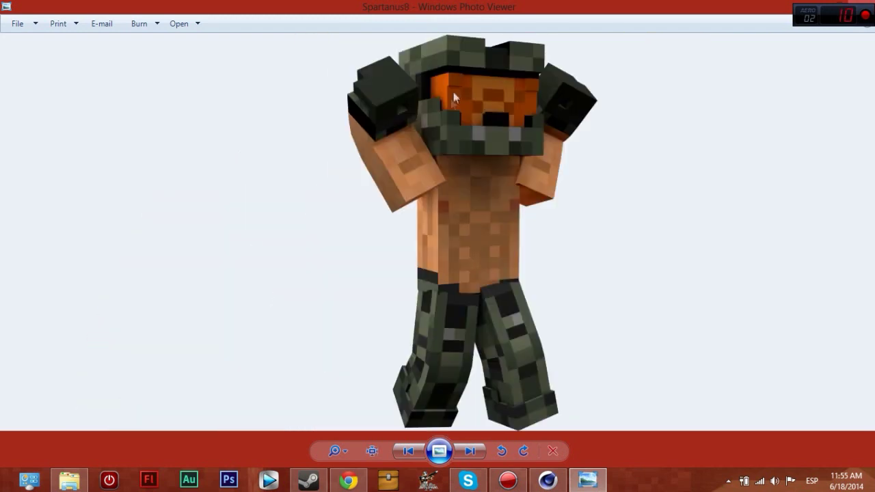
key(Right)
key(Left)
key(Right)
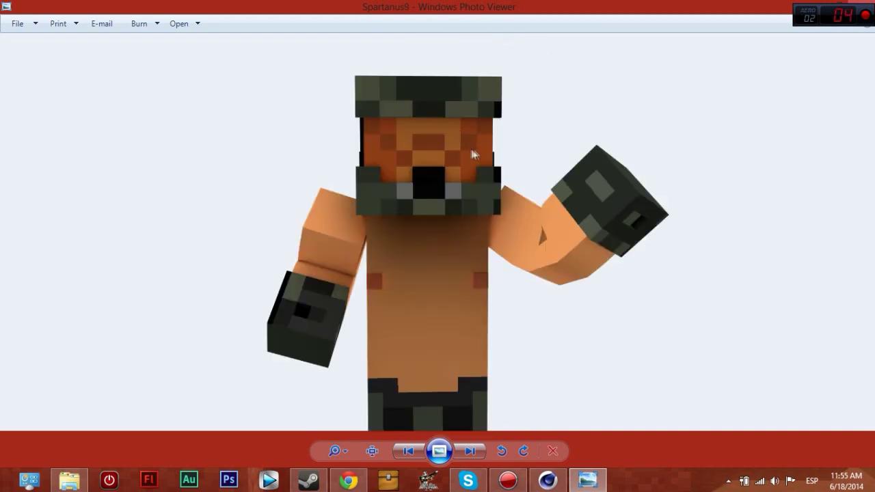
key(Left)
key(Right)
key(Right)
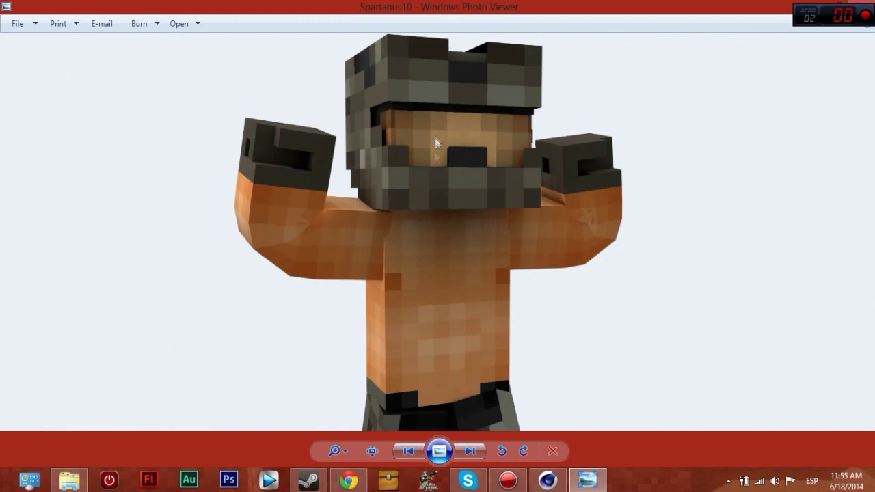
Flip between the Spartanus10 and Spartanus12 renders
key(Right)
key(Right)
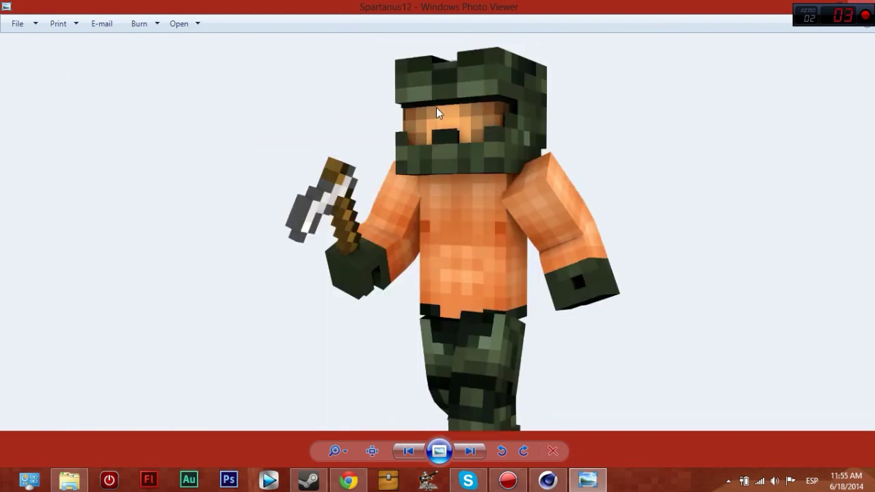
key(Left)
key(Left)
key(Right)
key(Left)
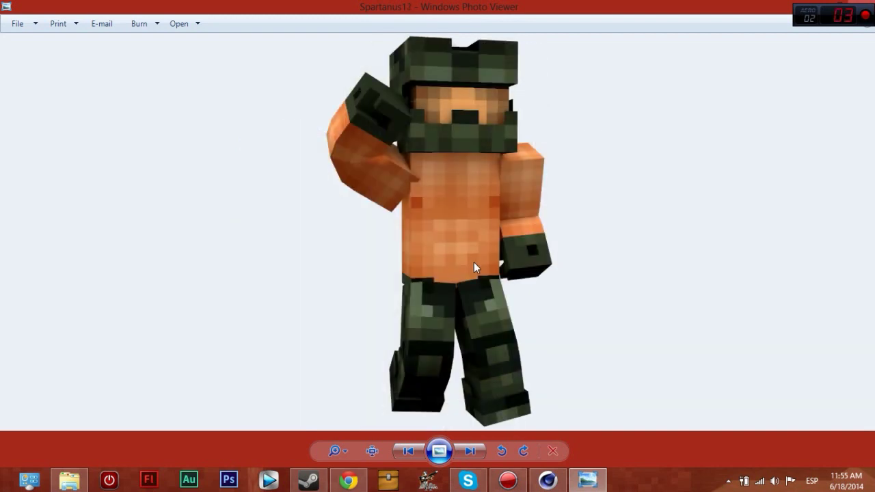
Advance through several more character renders, past Zilay1 to Valen1, toward the fox skin renders
key(Right)
key(Right)
key(Right)
key(Right)
key(Right)
key(Right)
key(Right)
key(Right)
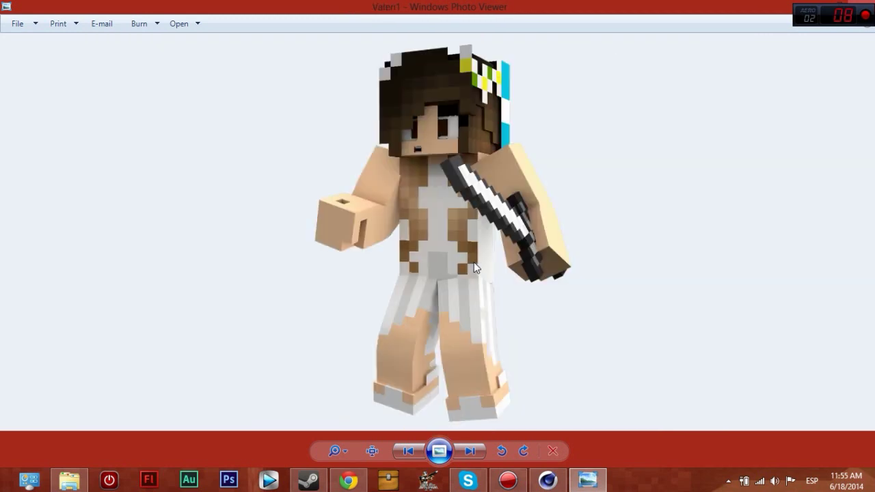
key(Right)
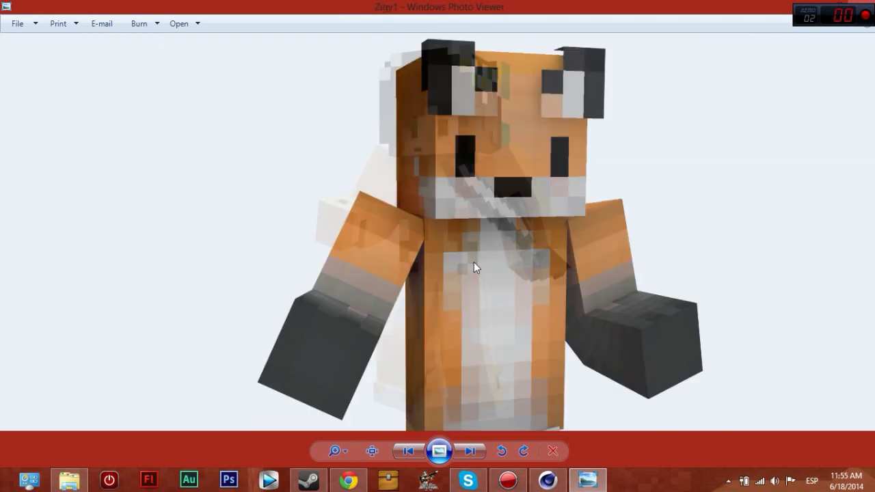
key(Right)
key(Right)
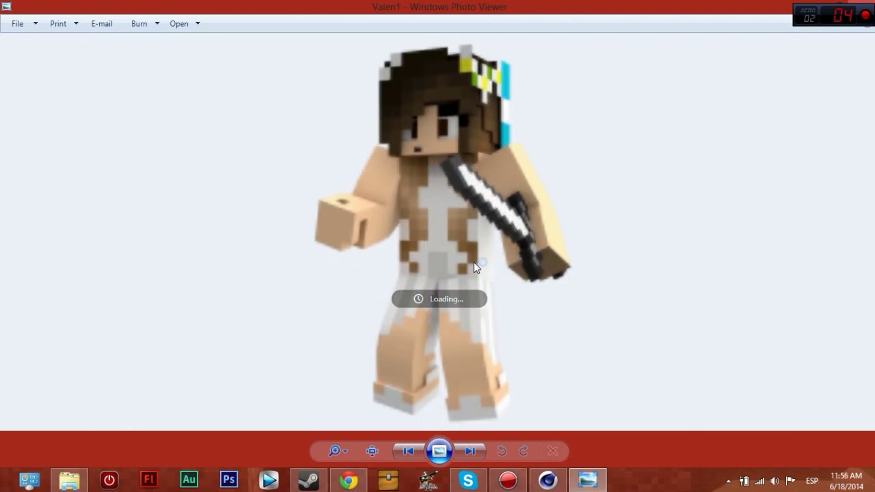
key(Right)
key(Right)
key(Right)
key(Right)
key(Right)
key(Right)
key(Right)
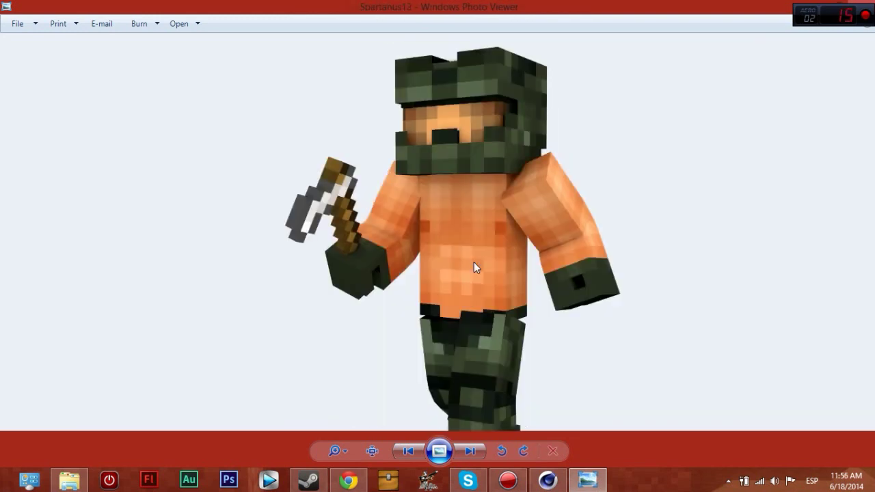